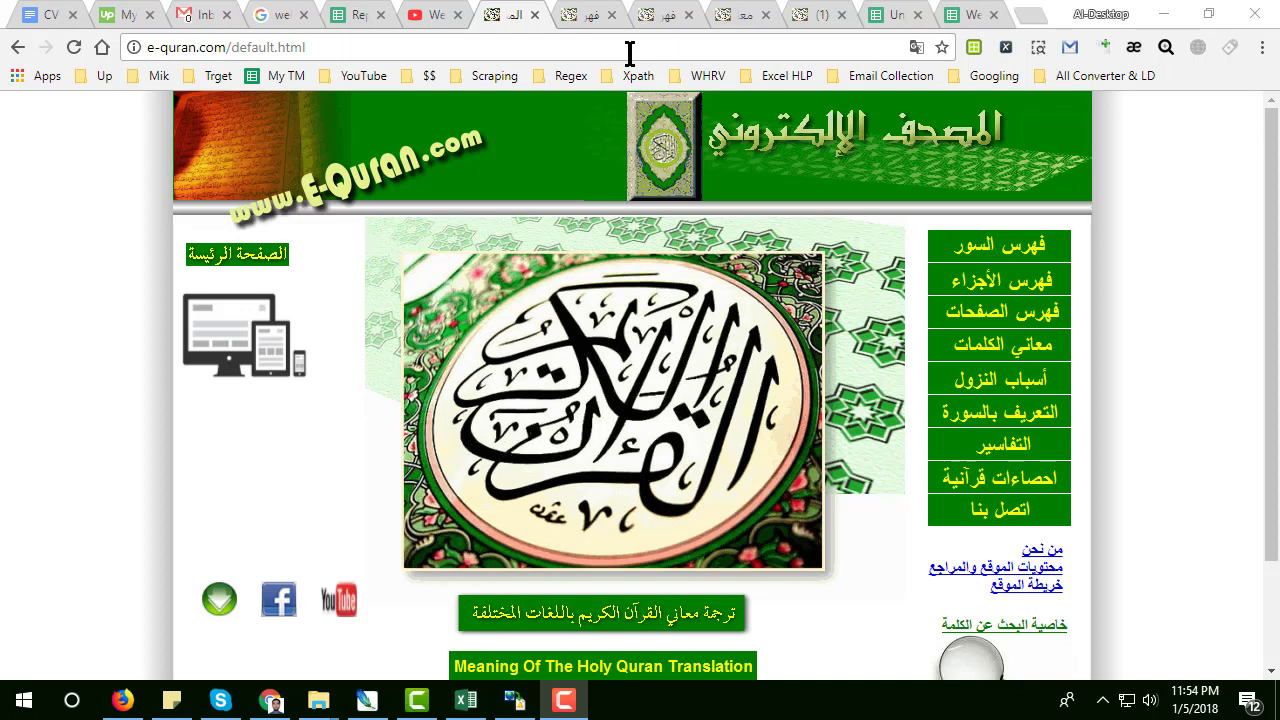
Step: Examine the souratID, verse, word and interpretation columns in the Reports-1 spreadsheet
{"action": "left_click", "coordinate": [630, 52]}
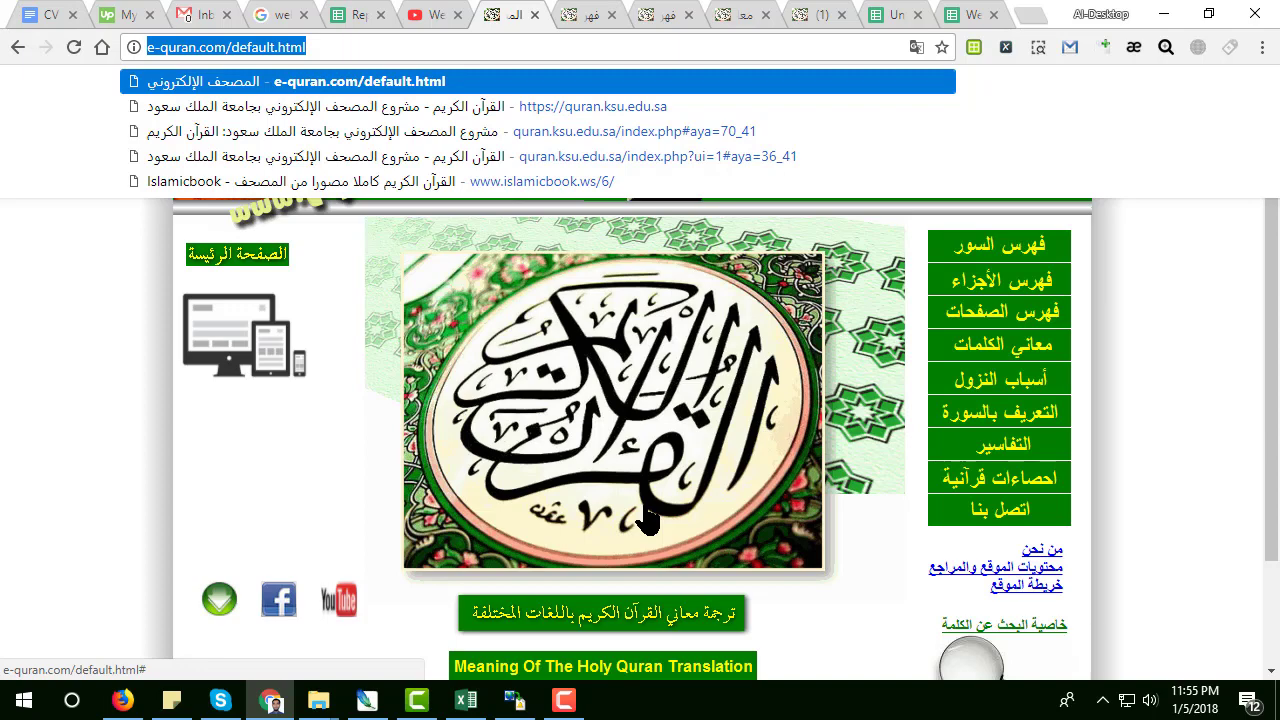
{"action": "left_click", "coordinate": [360, 15]}
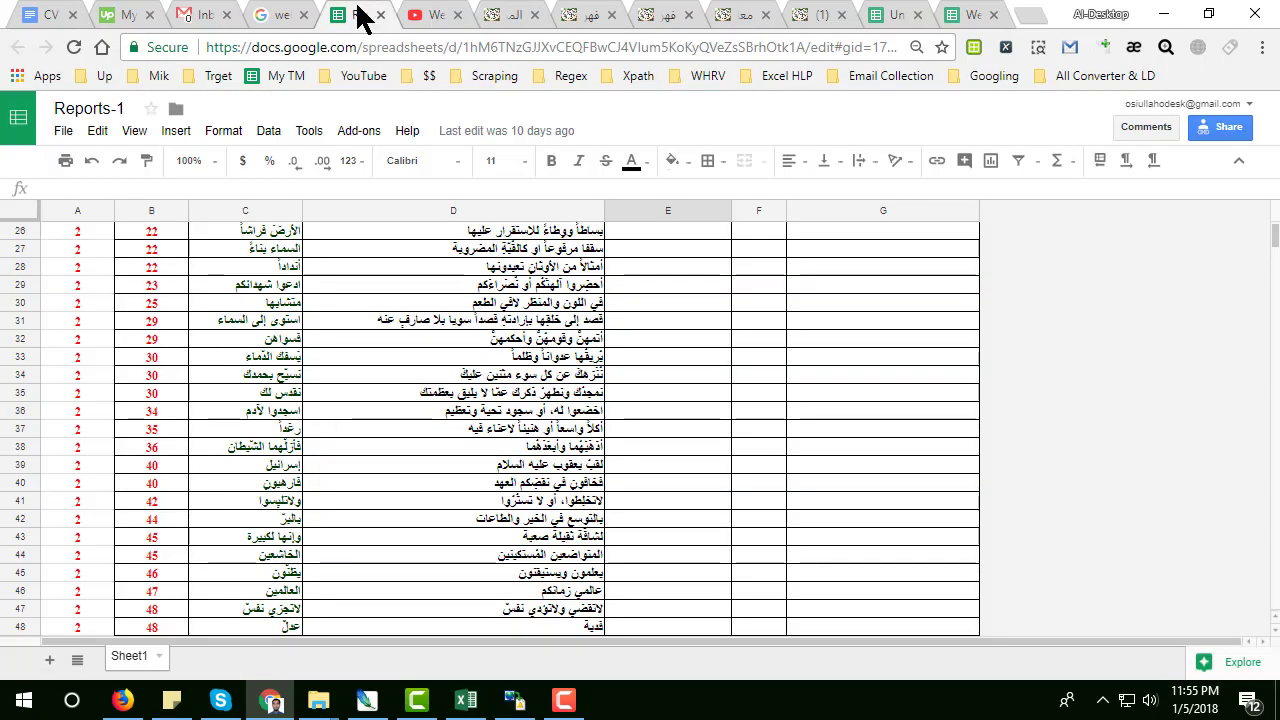
{"action": "scroll", "coordinate": [380, 352], "scroll_direction": "up", "scroll_amount": 10}
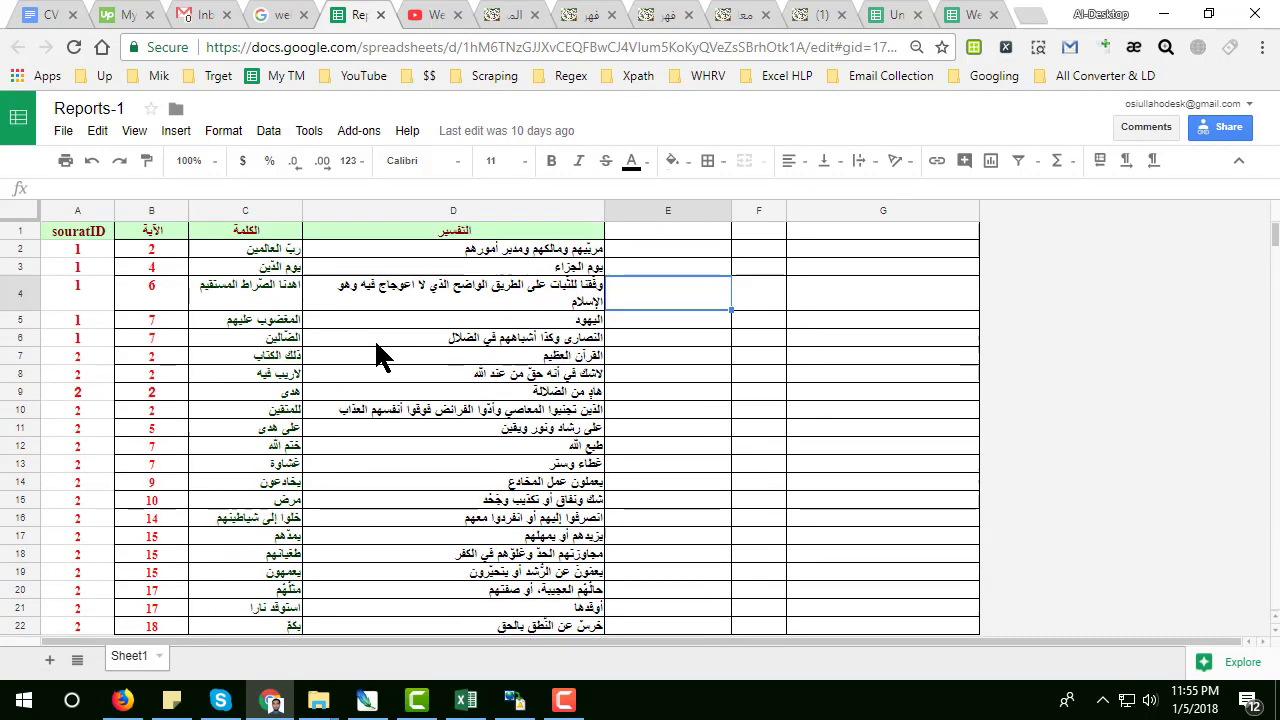
{"action": "scroll", "coordinate": [377, 336], "scroll_direction": "down", "scroll_amount": 5}
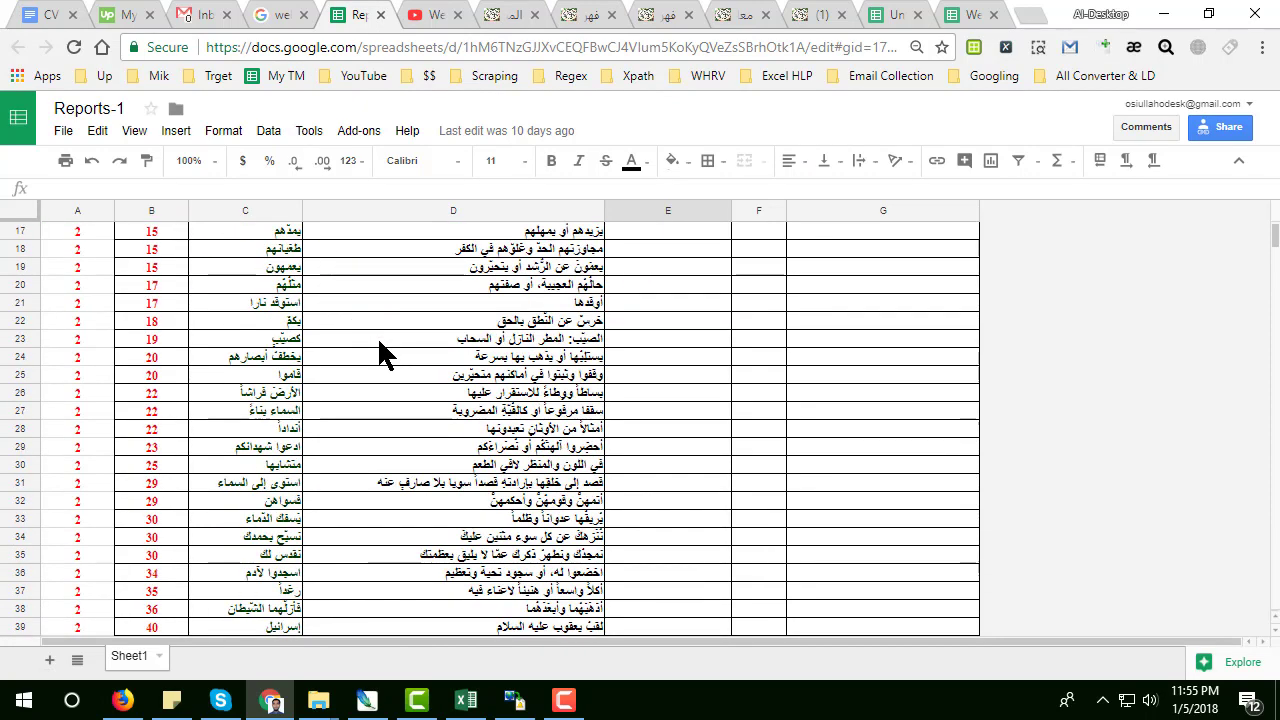
{"action": "scroll", "coordinate": [377, 336], "scroll_direction": "down", "scroll_amount": 12}
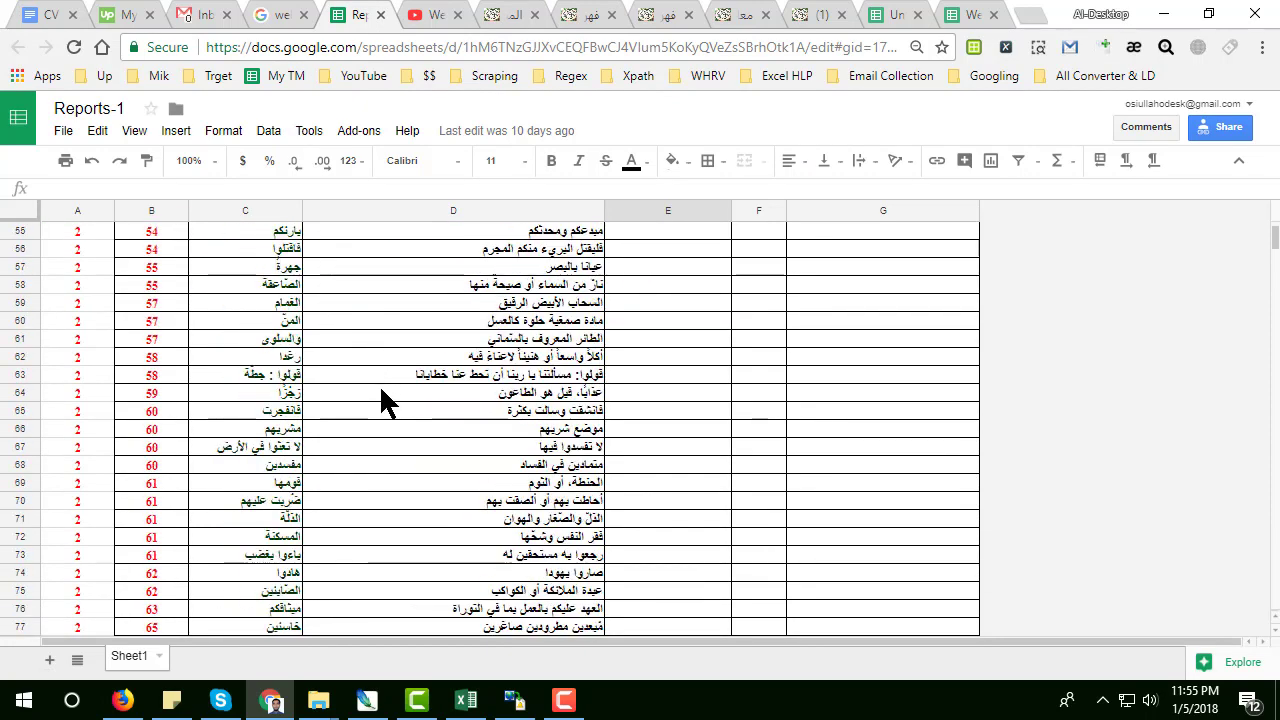
{"action": "scroll", "coordinate": [381, 390], "scroll_direction": "down", "scroll_amount": 8}
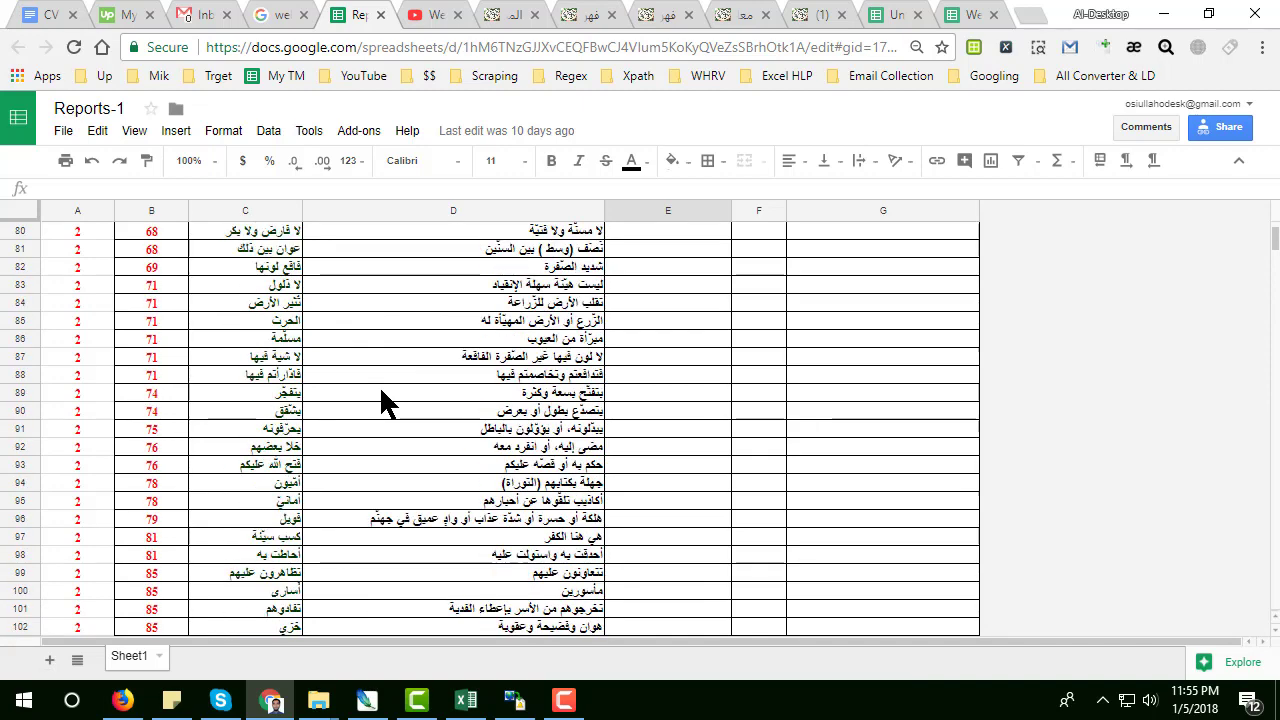
{"action": "scroll", "coordinate": [381, 395], "scroll_direction": "down", "scroll_amount": 12}
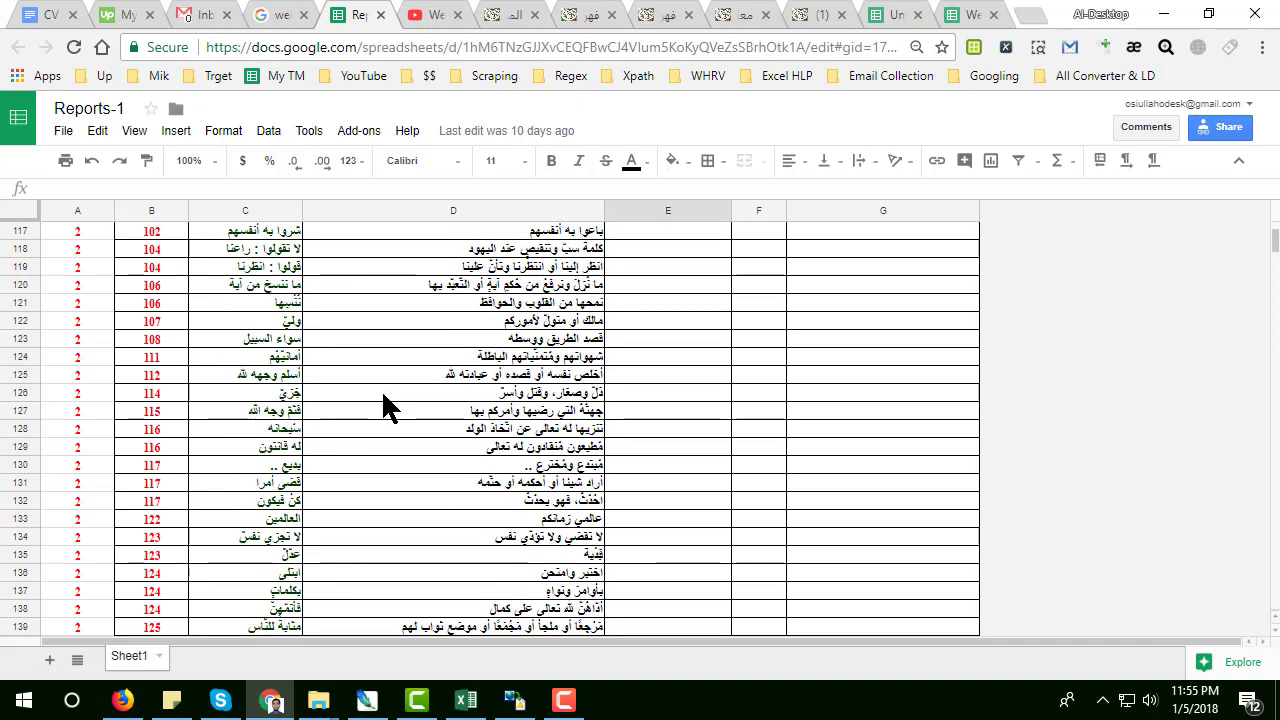
{"action": "scroll", "coordinate": [381, 389], "scroll_direction": "down", "scroll_amount": 3}
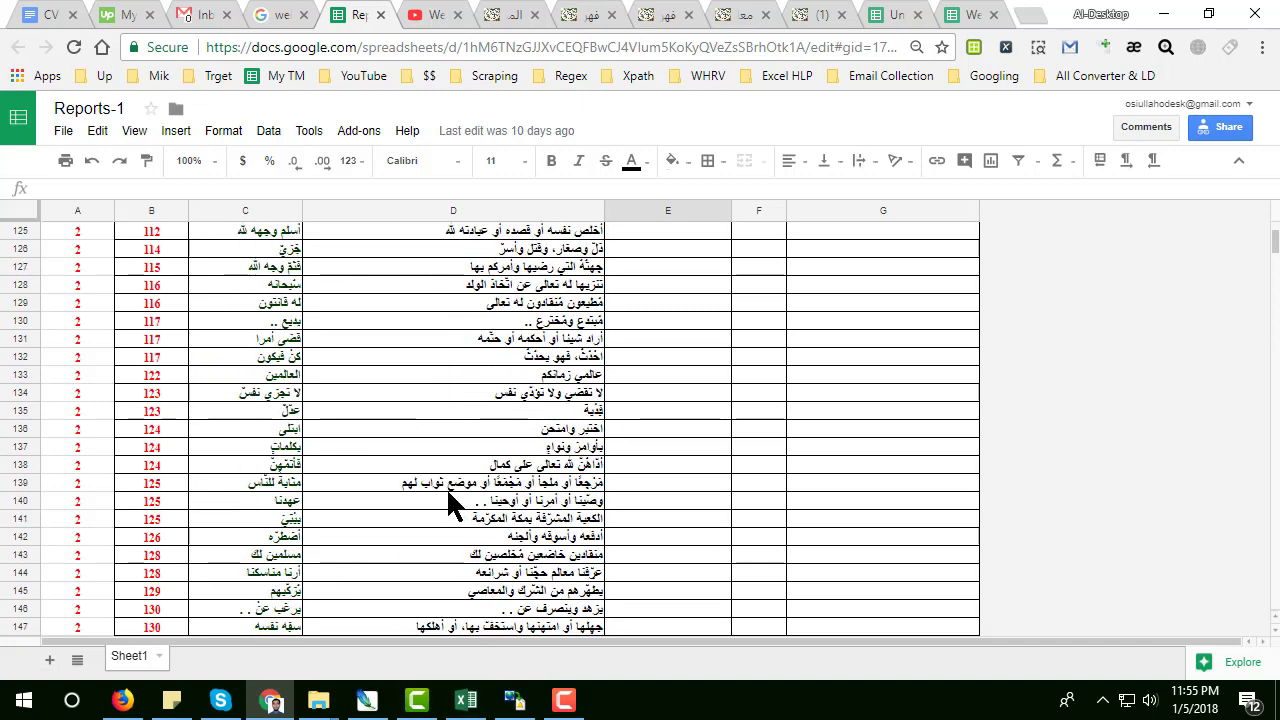
{"action": "scroll", "coordinate": [446, 487], "scroll_direction": "down", "scroll_amount": 4}
{"action": "scroll", "coordinate": [446, 486], "scroll_direction": "up", "scroll_amount": 11}
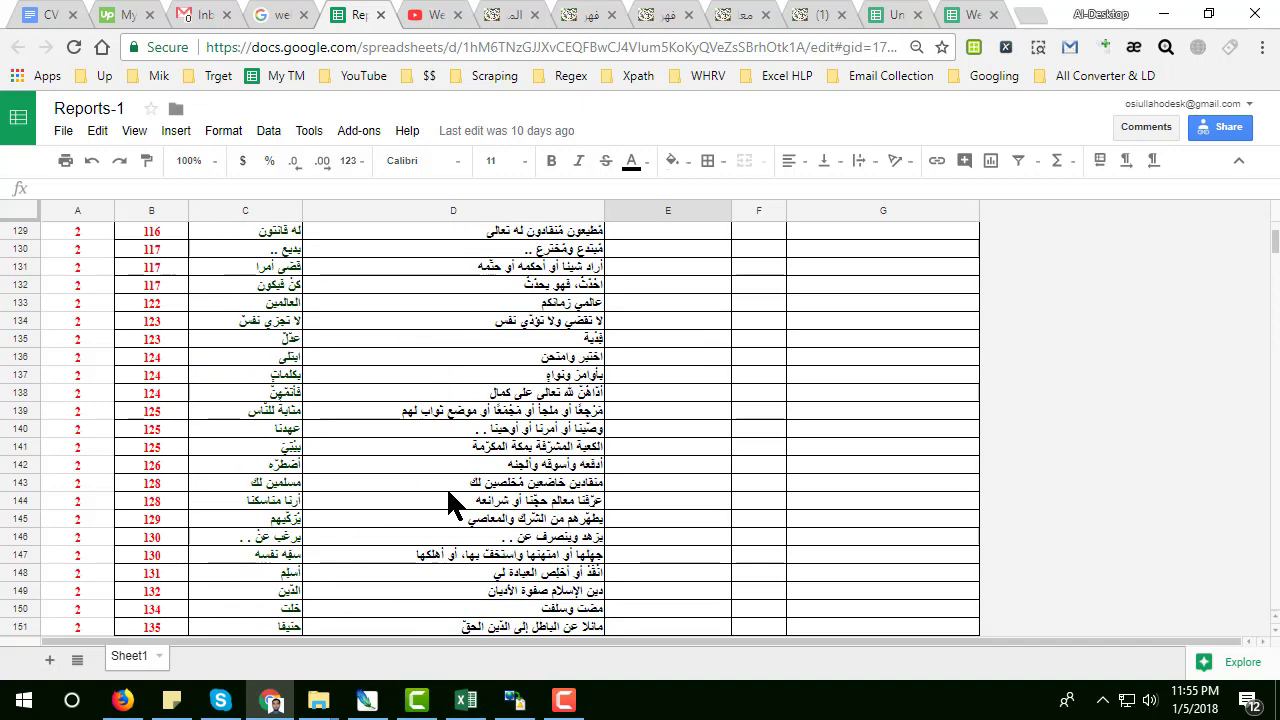
{"action": "scroll", "coordinate": [446, 486], "scroll_direction": "up", "scroll_amount": 12}
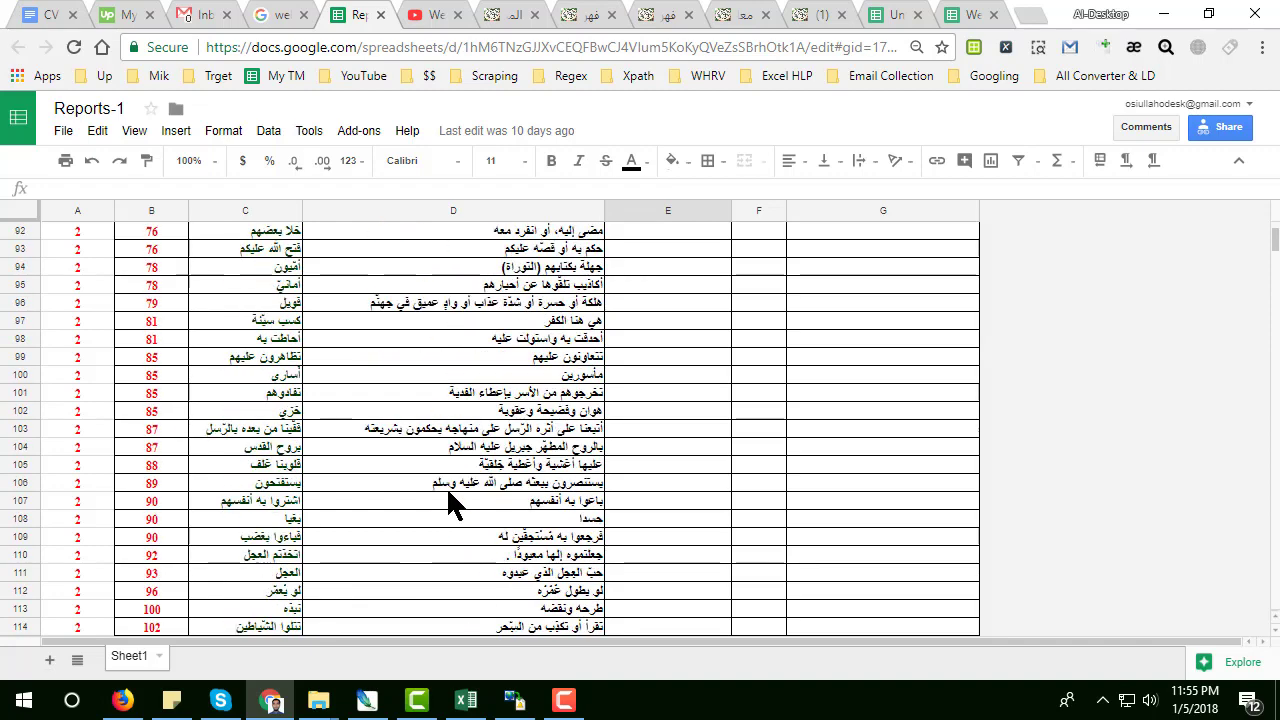
{"action": "scroll", "coordinate": [446, 486], "scroll_direction": "up", "scroll_amount": 11}
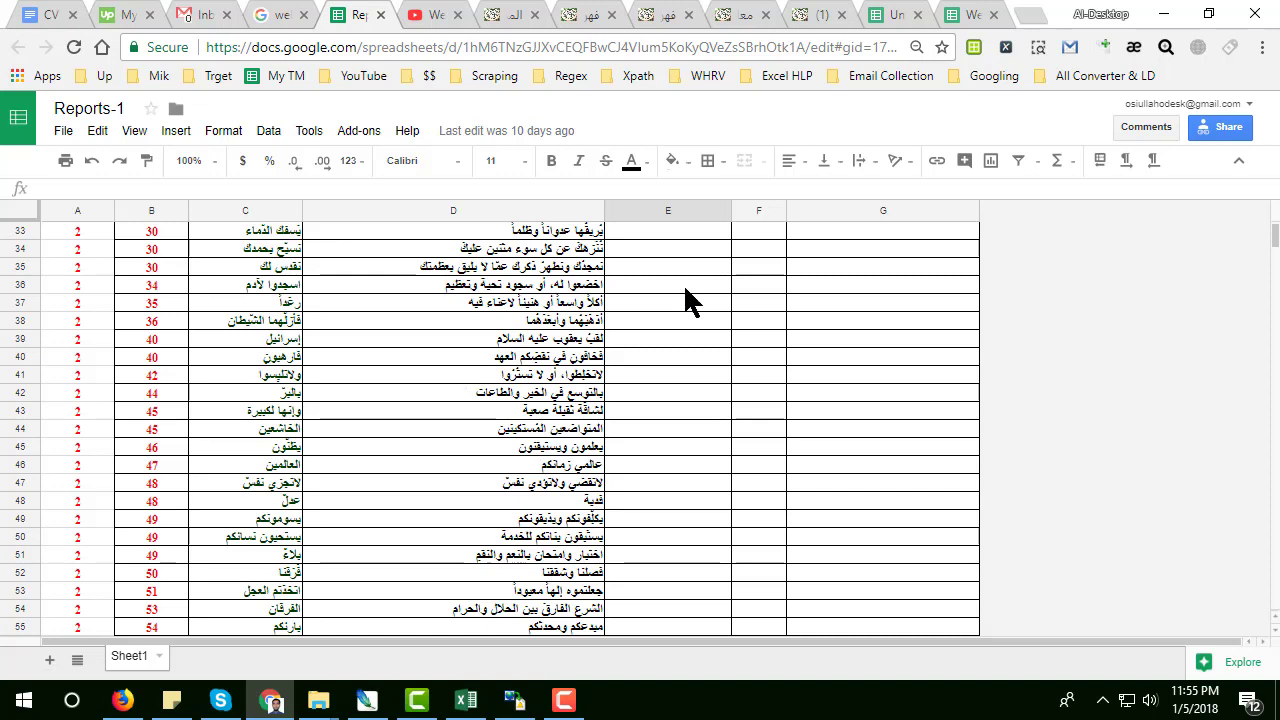
Step: View the Web Scraping Service channel's videos on YouTube, and return to the e-quran.com home page
{"action": "left_click", "coordinate": [432, 14]}
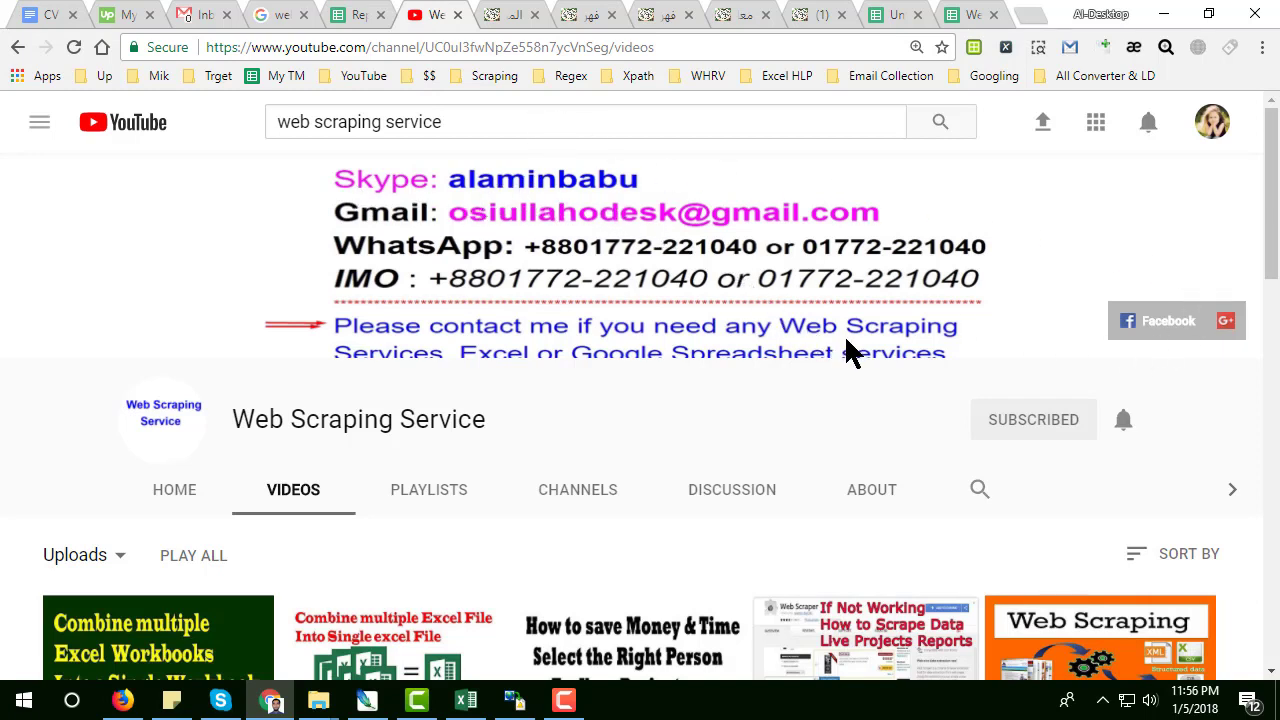
{"action": "left_click", "coordinate": [514, 20]}
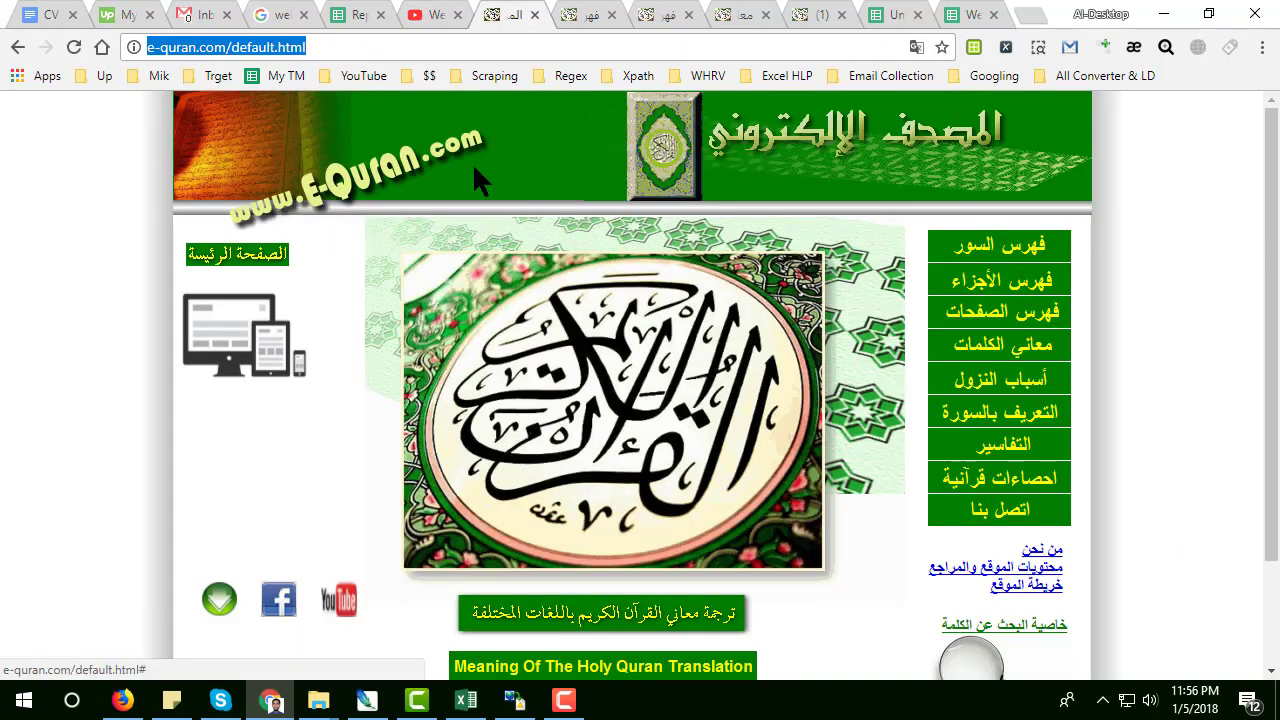
Step: Browse the surah lists on the e-quran.com index.html and indx-pg.html pages
{"action": "left_click", "coordinate": [586, 14]}
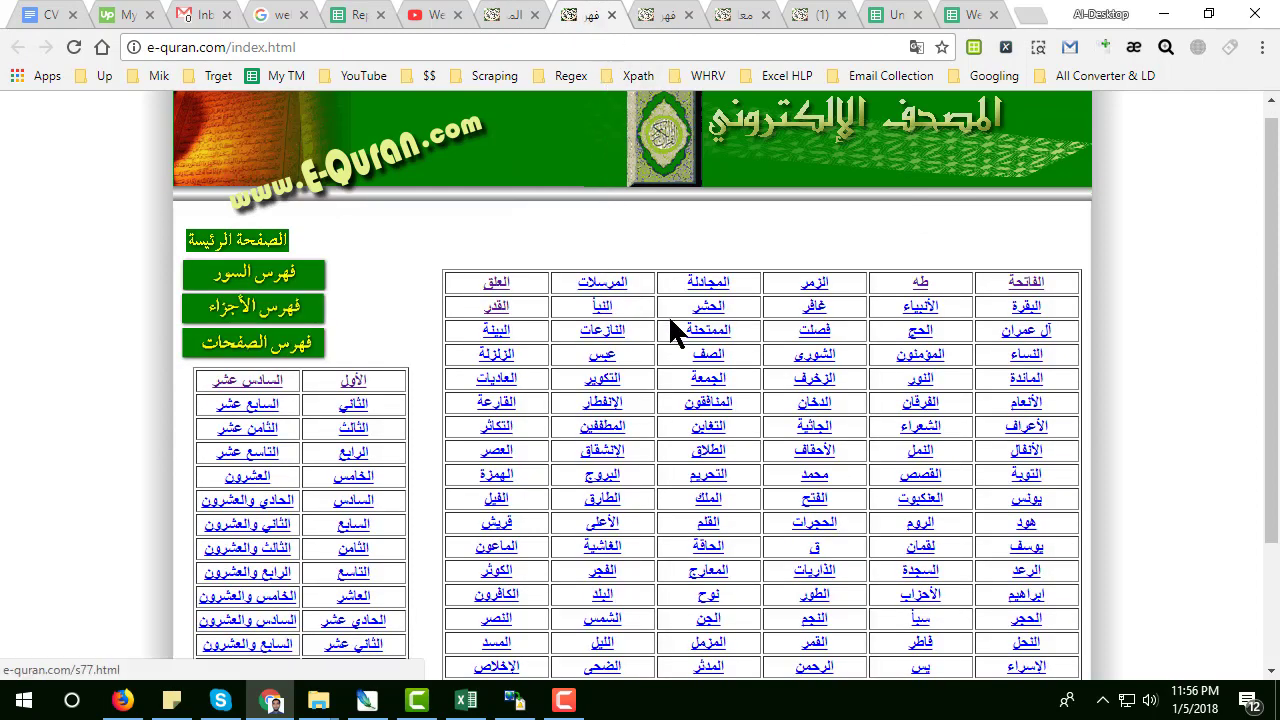
{"action": "scroll", "coordinate": [760, 365], "scroll_direction": "down", "scroll_amount": 3}
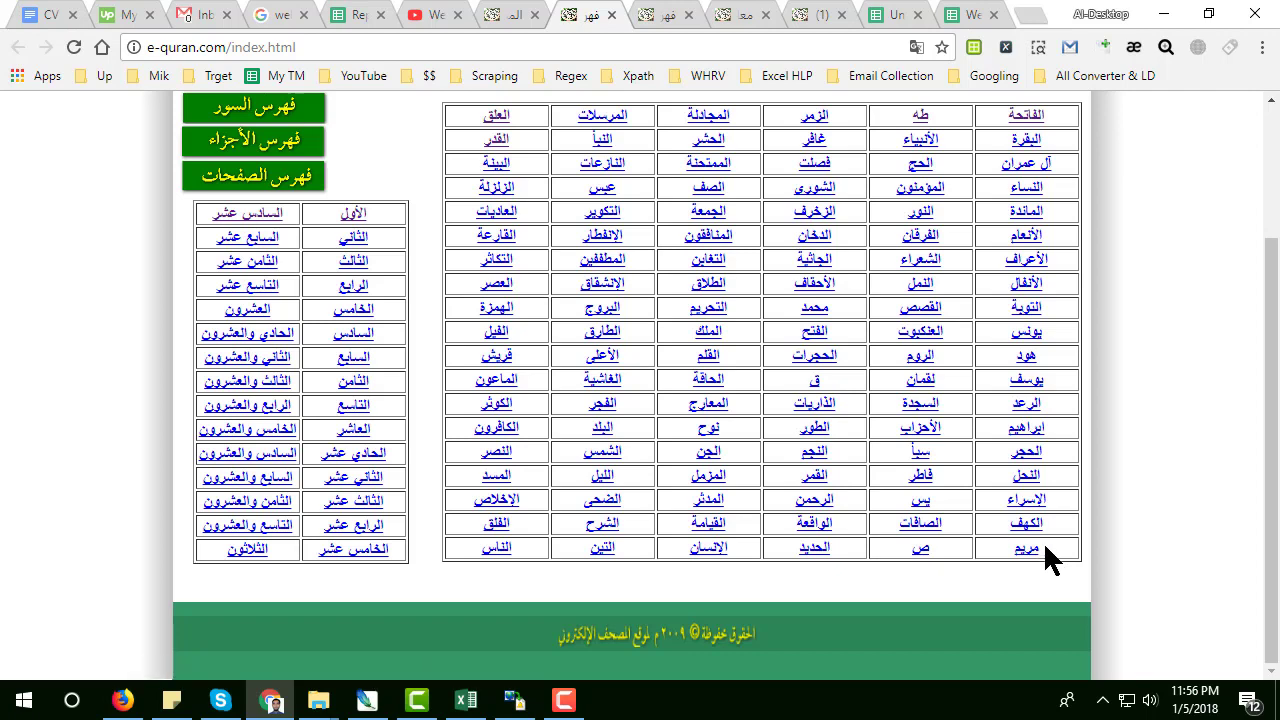
{"action": "scroll", "coordinate": [795, 386], "scroll_direction": "up", "scroll_amount": 2}
{"action": "scroll", "coordinate": [796, 388], "scroll_direction": "up", "scroll_amount": 1}
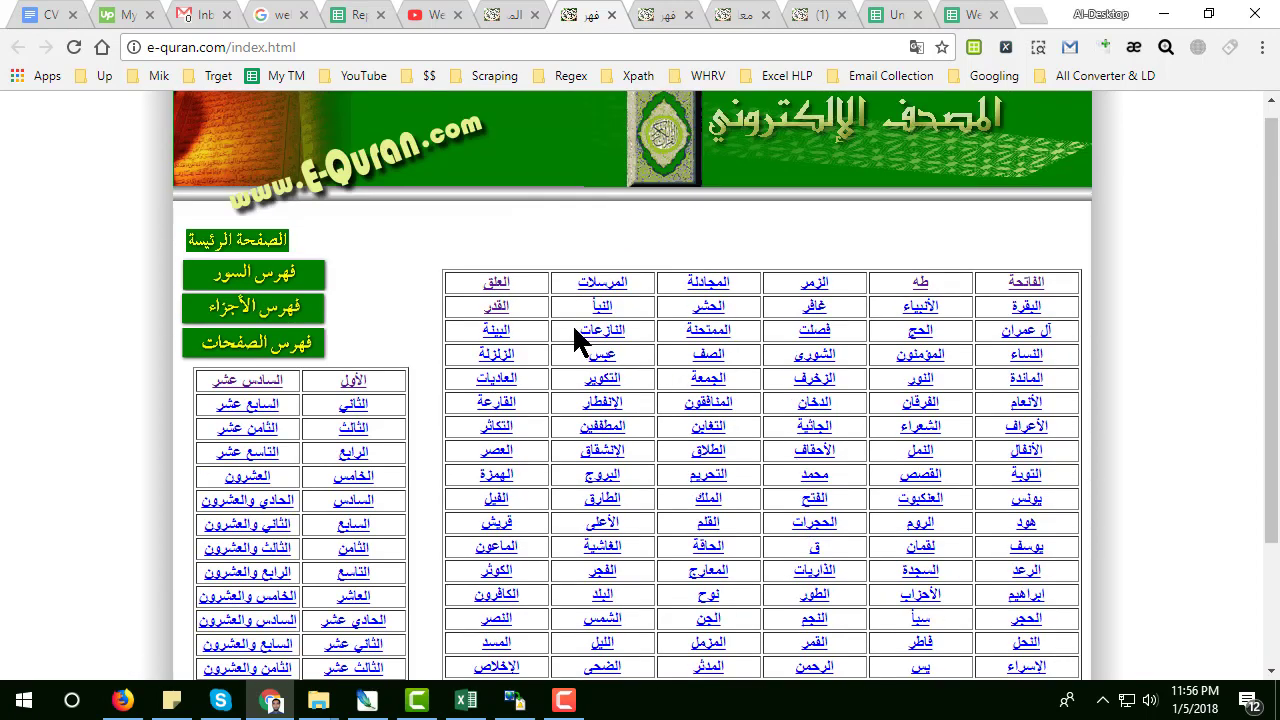
{"action": "left_click", "coordinate": [658, 12]}
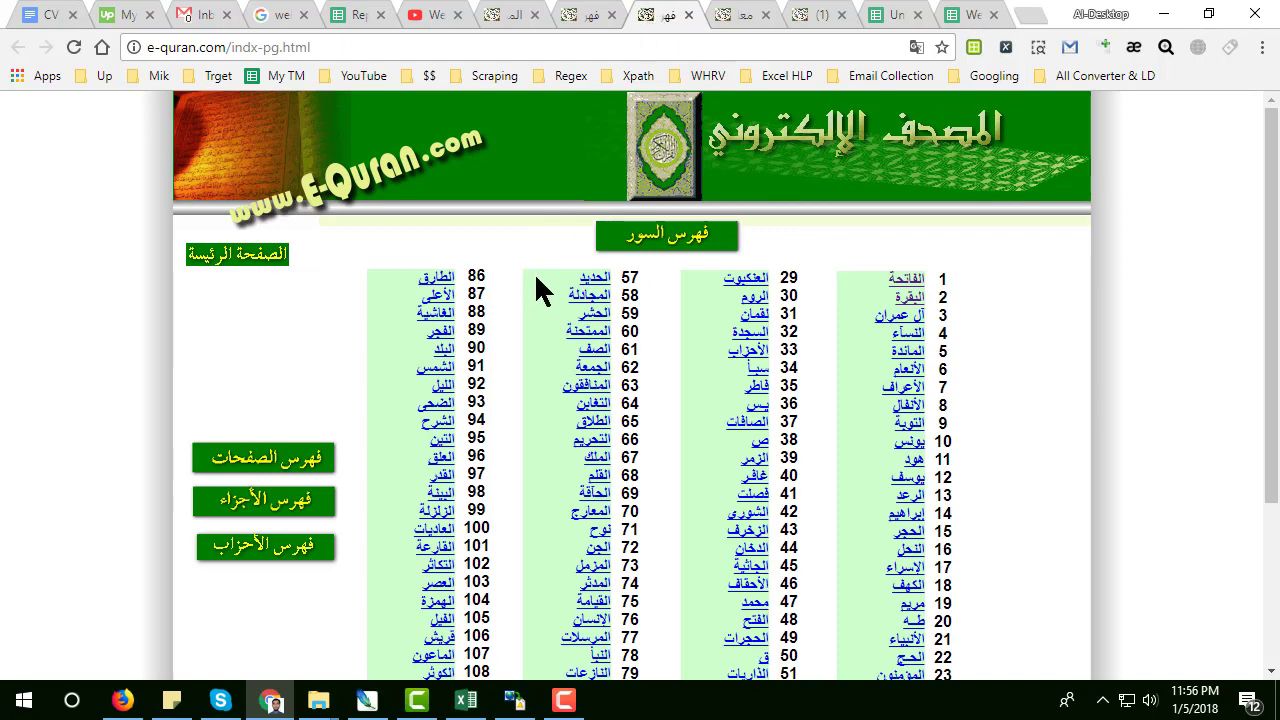
{"action": "scroll", "coordinate": [540, 310], "scroll_direction": "down", "scroll_amount": 3}
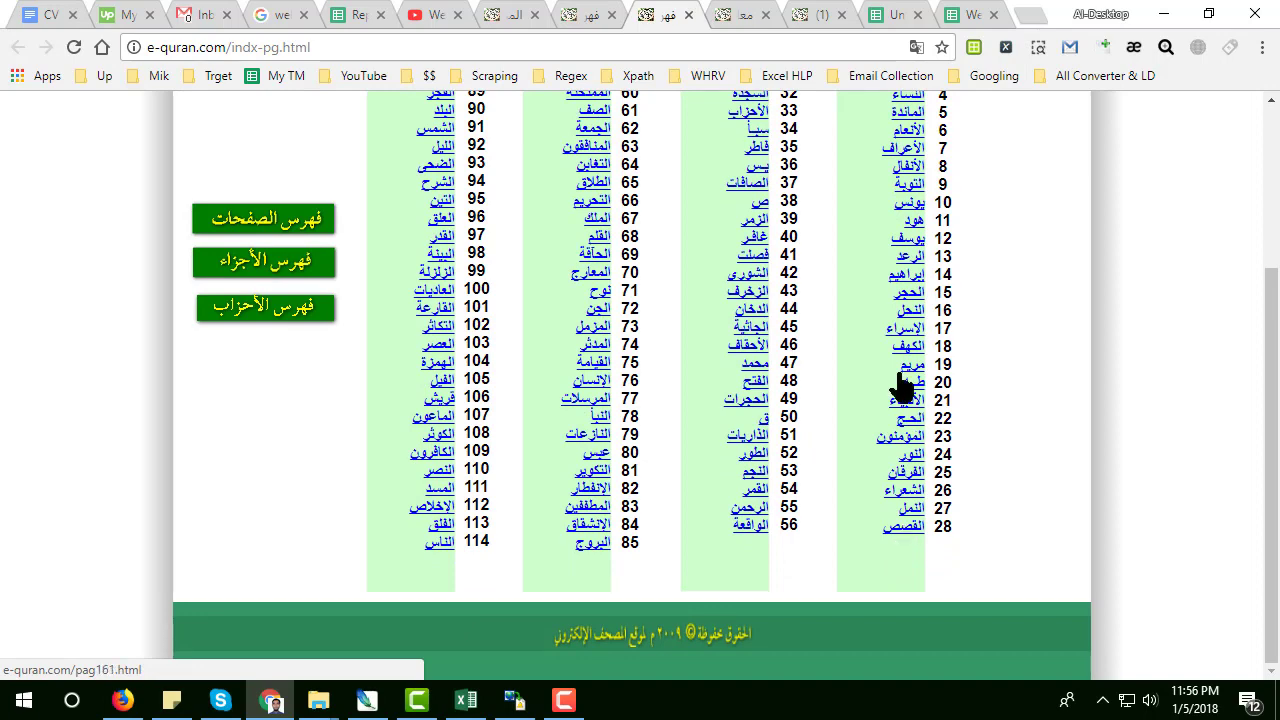
{"action": "scroll", "coordinate": [886, 366], "scroll_direction": "up", "scroll_amount": 2}
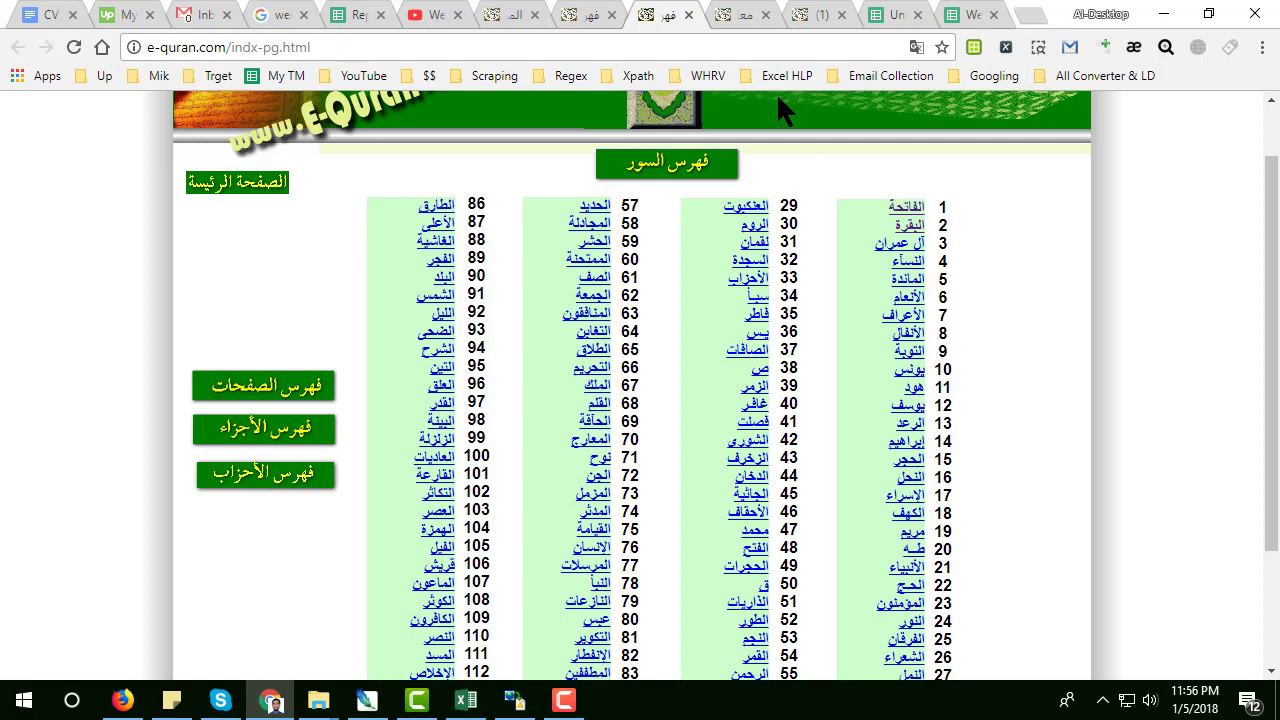
Step: Compare the first surah's word-meaning table on page-w1.html with the standalone images/w-1.htm page, shrinking the developer tools to show more of the table
{"action": "left_click", "coordinate": [730, 10]}
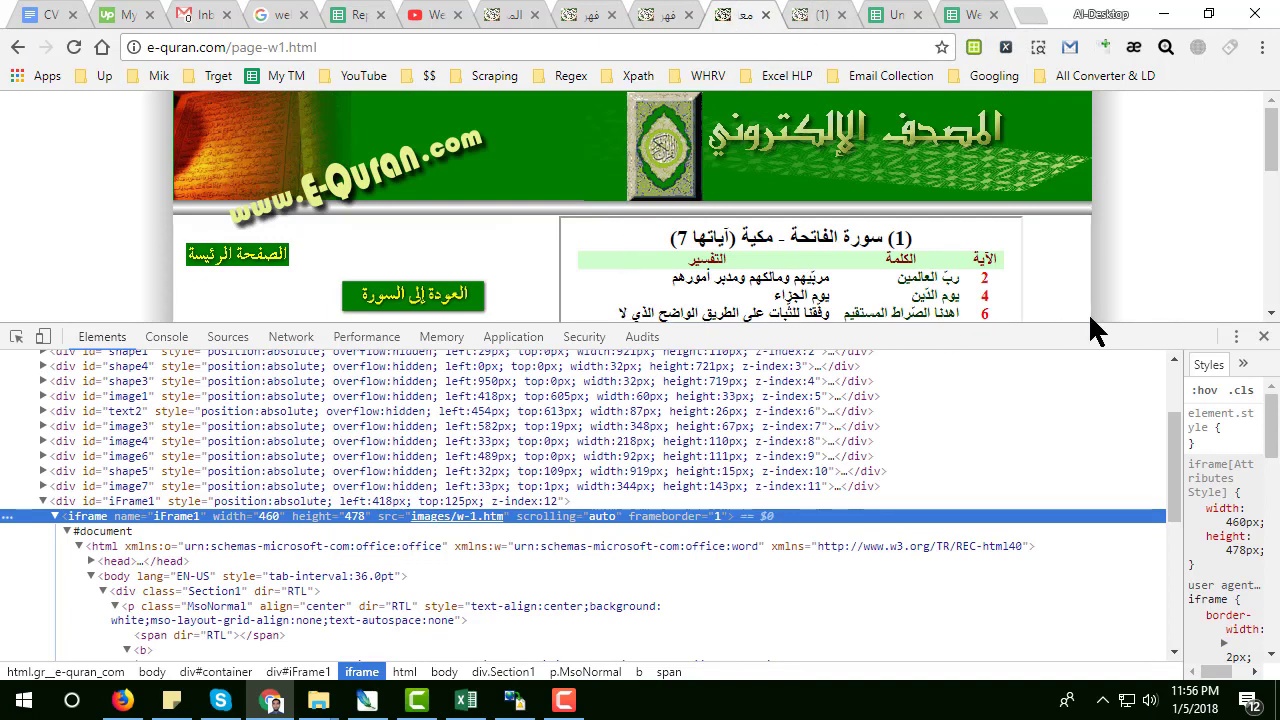
{"action": "left_click_drag", "start_coordinate": [1074, 331], "coordinate": [1063, 551]}
{"action": "left_click", "coordinate": [660, 20]}
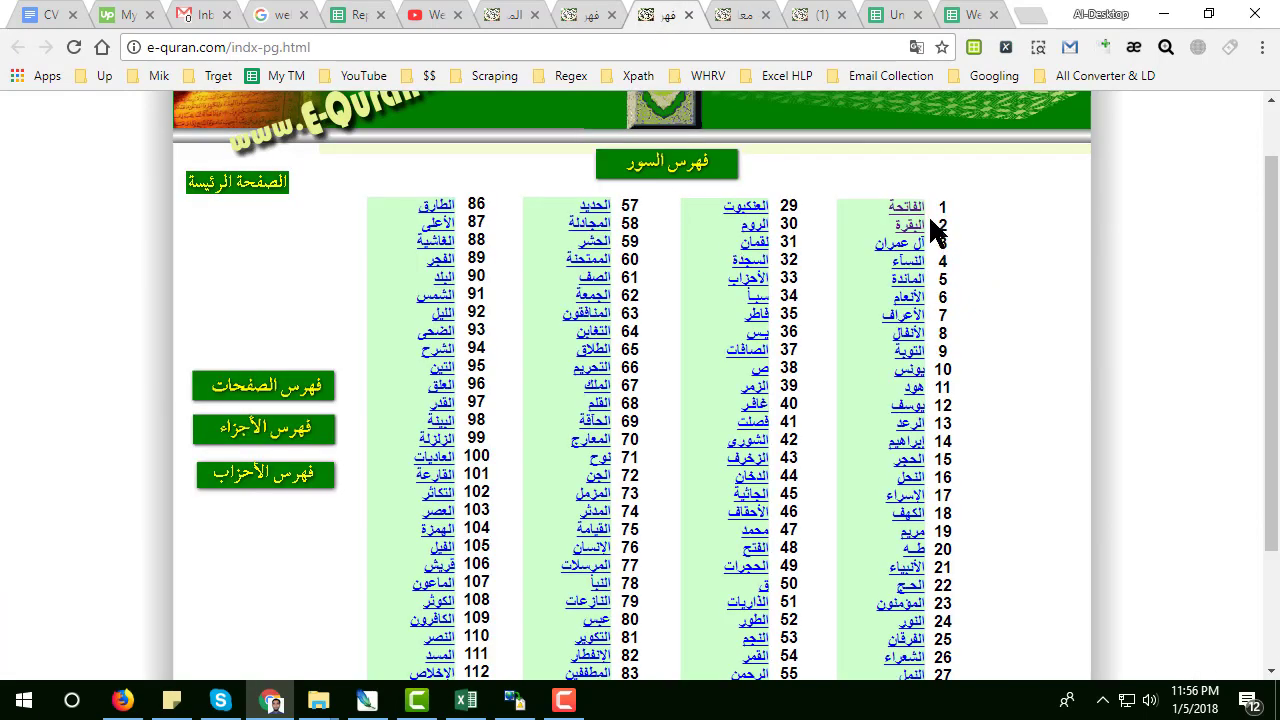
{"action": "left_click", "coordinate": [845, 8]}
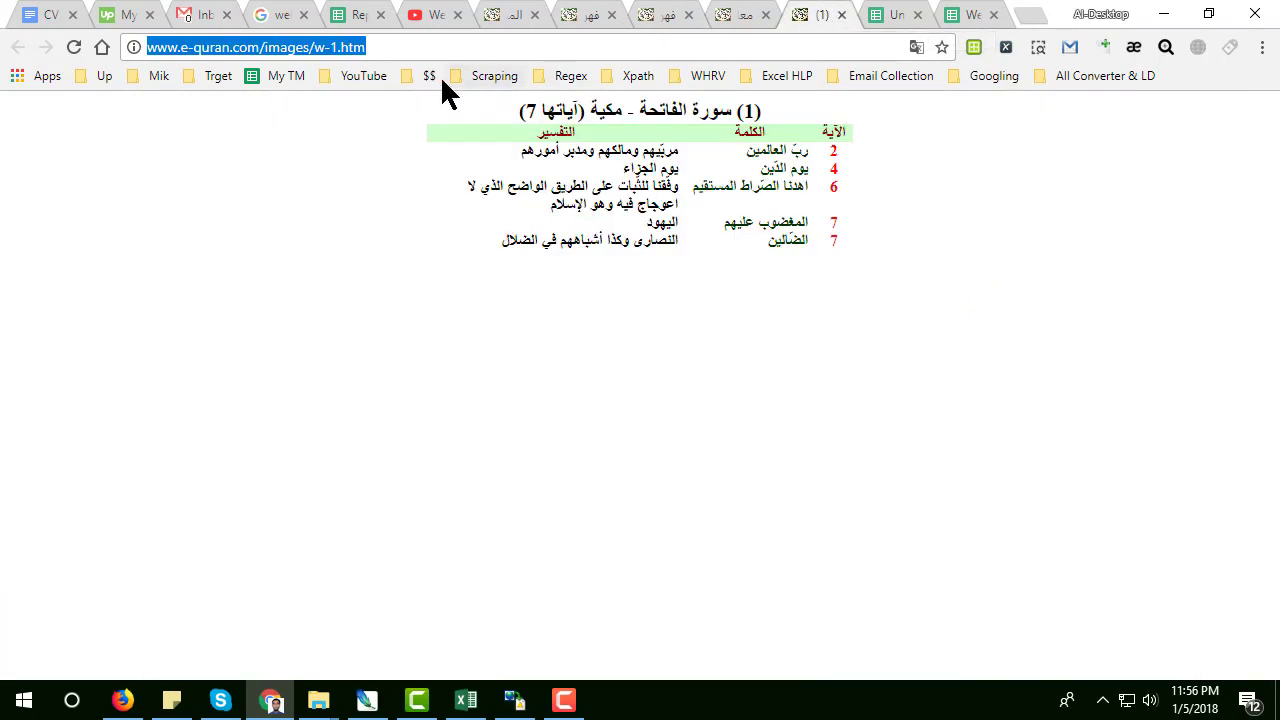
{"action": "left_click", "coordinate": [739, 10]}
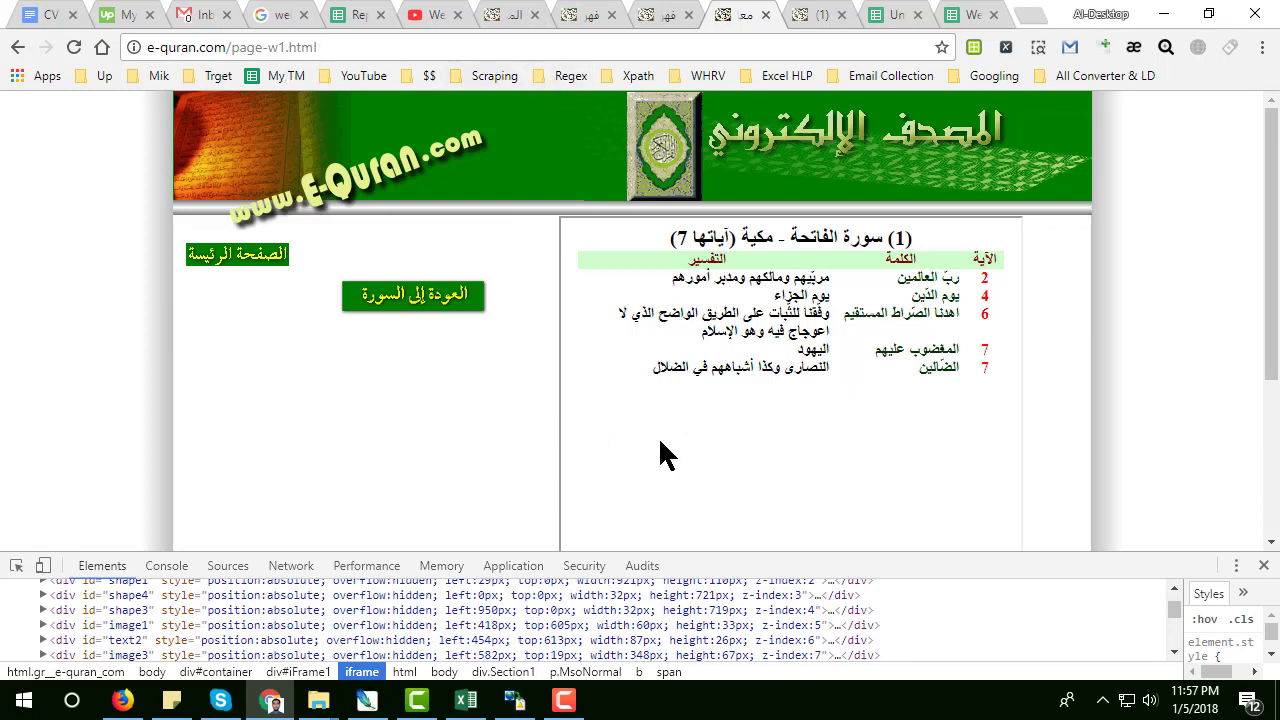
{"action": "left_click", "coordinate": [803, 14]}
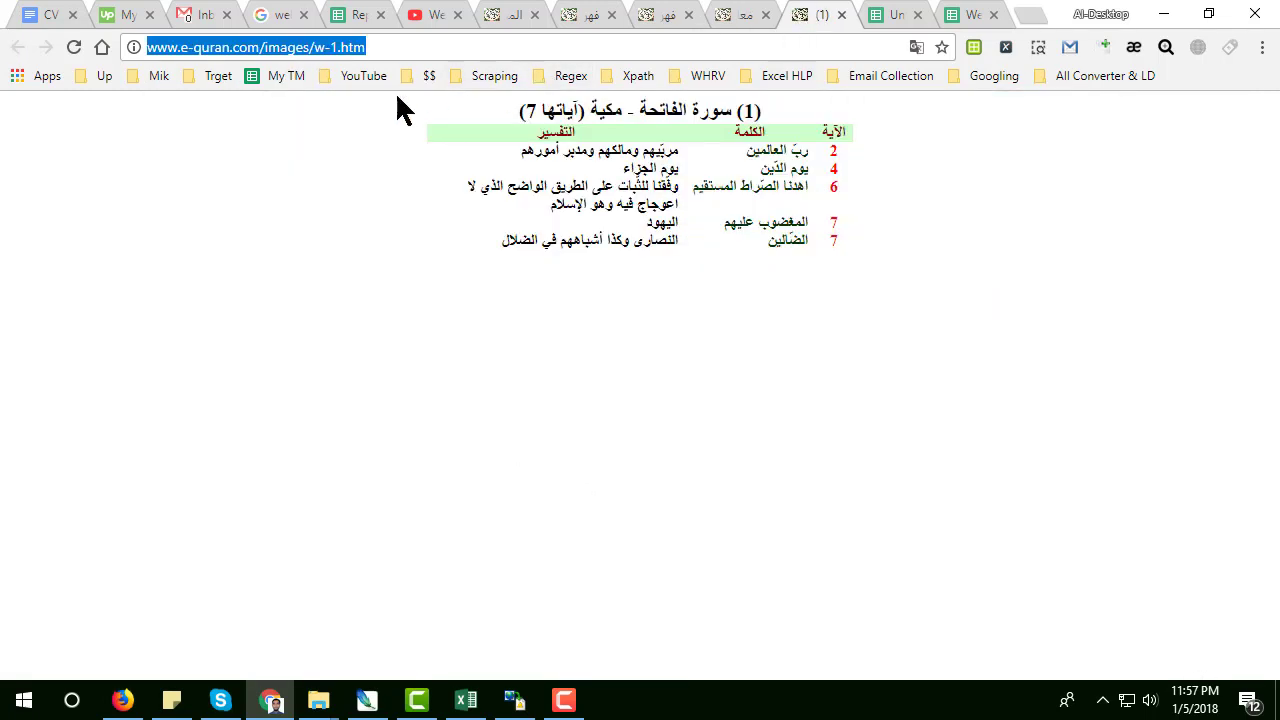
{"action": "left_click", "coordinate": [745, 14]}
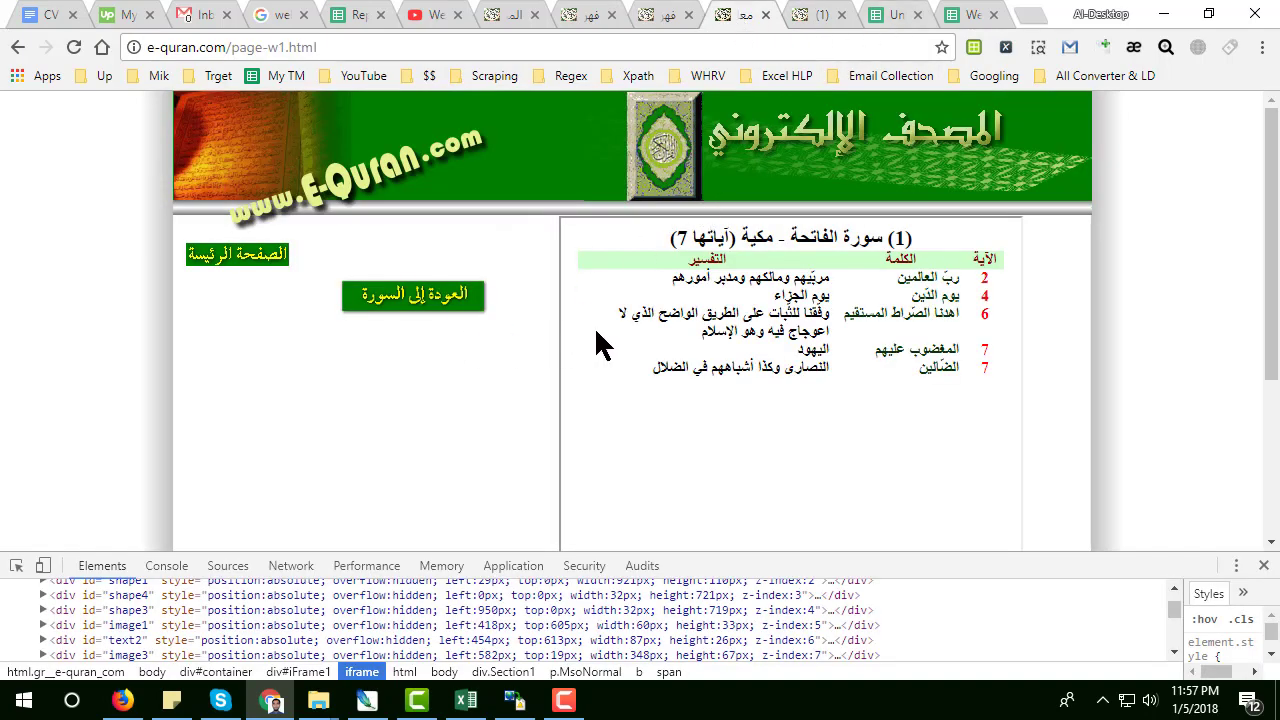
Step: Highlight the word-meaning table on page-w1.html and examine its iframe source, images/w-1.htm, in the page code
{"action": "left_click_drag", "start_coordinate": [655, 231], "coordinate": [934, 394]}
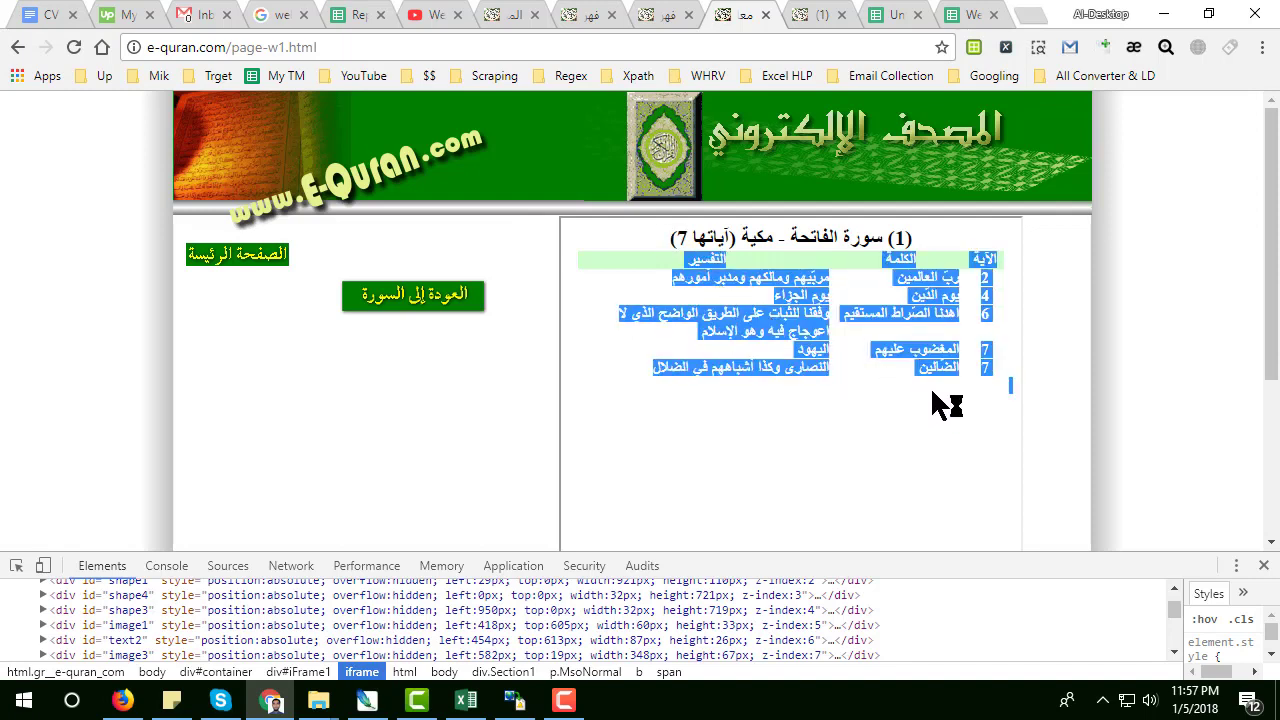
{"action": "left_click", "coordinate": [817, 366]}
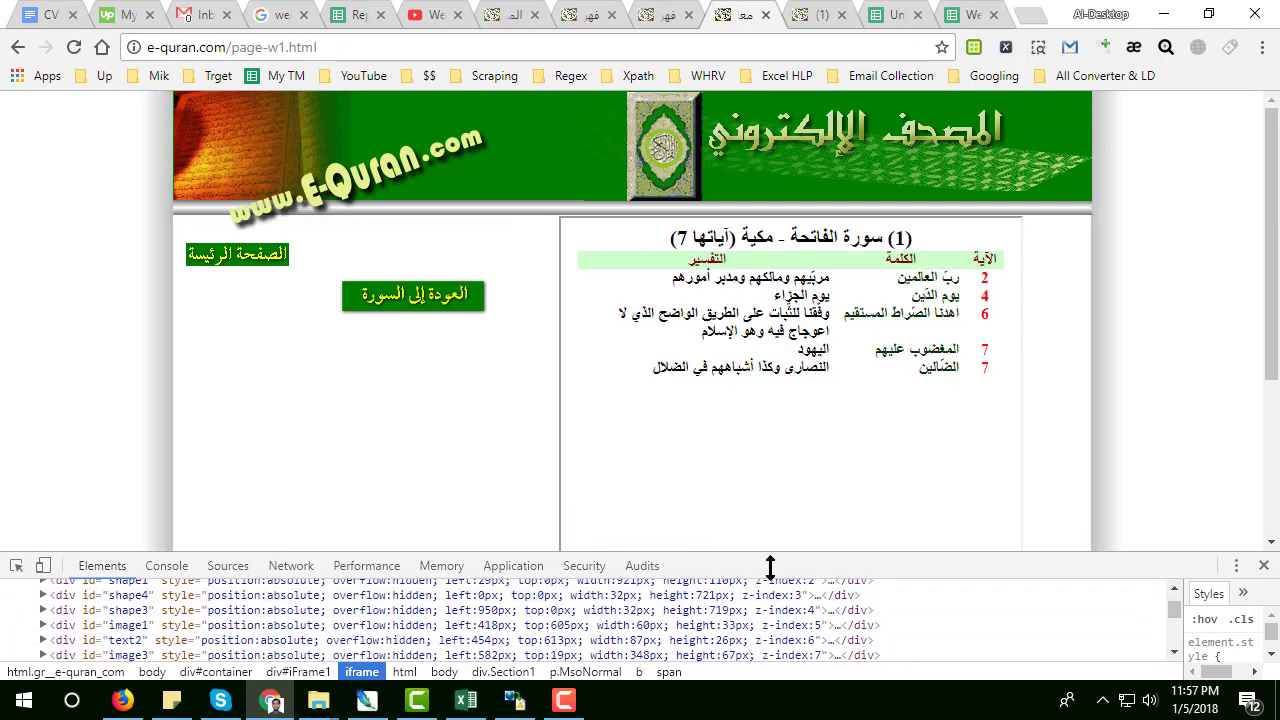
{"action": "left_click_drag", "start_coordinate": [778, 558], "coordinate": [819, 390]}
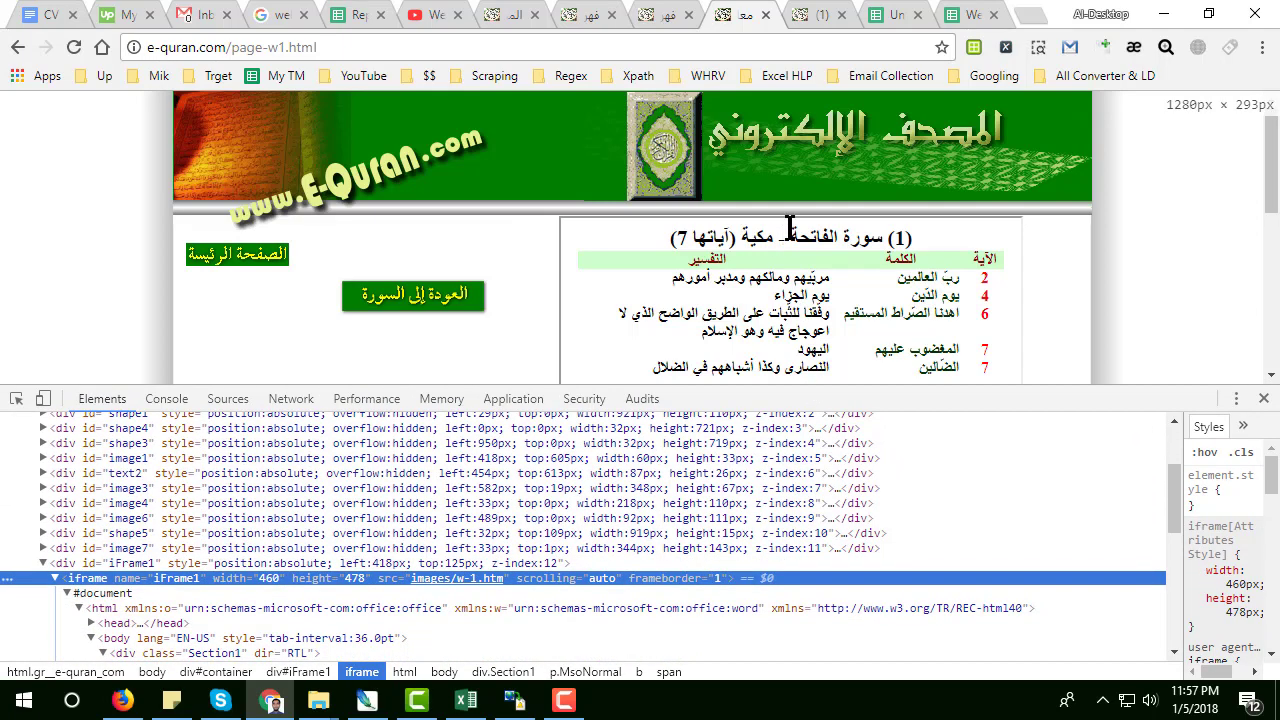
{"action": "right_click", "coordinate": [791, 231]}
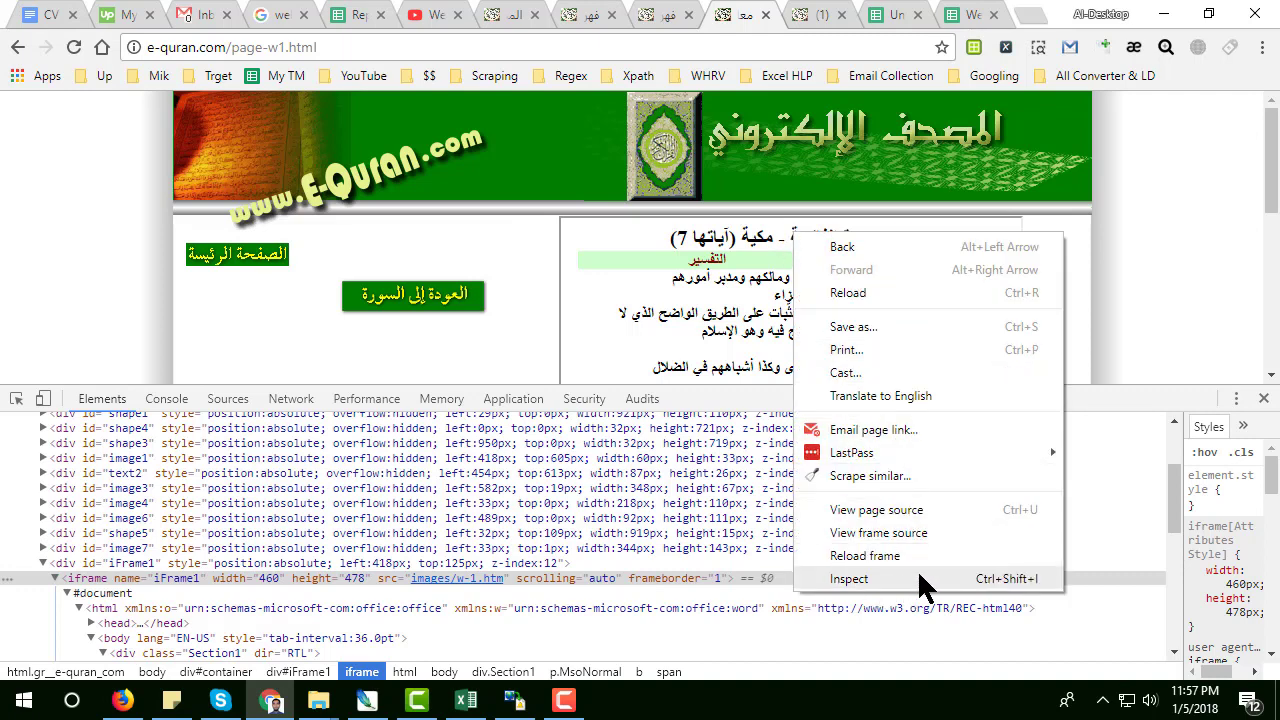
{"action": "left_click", "coordinate": [620, 336]}
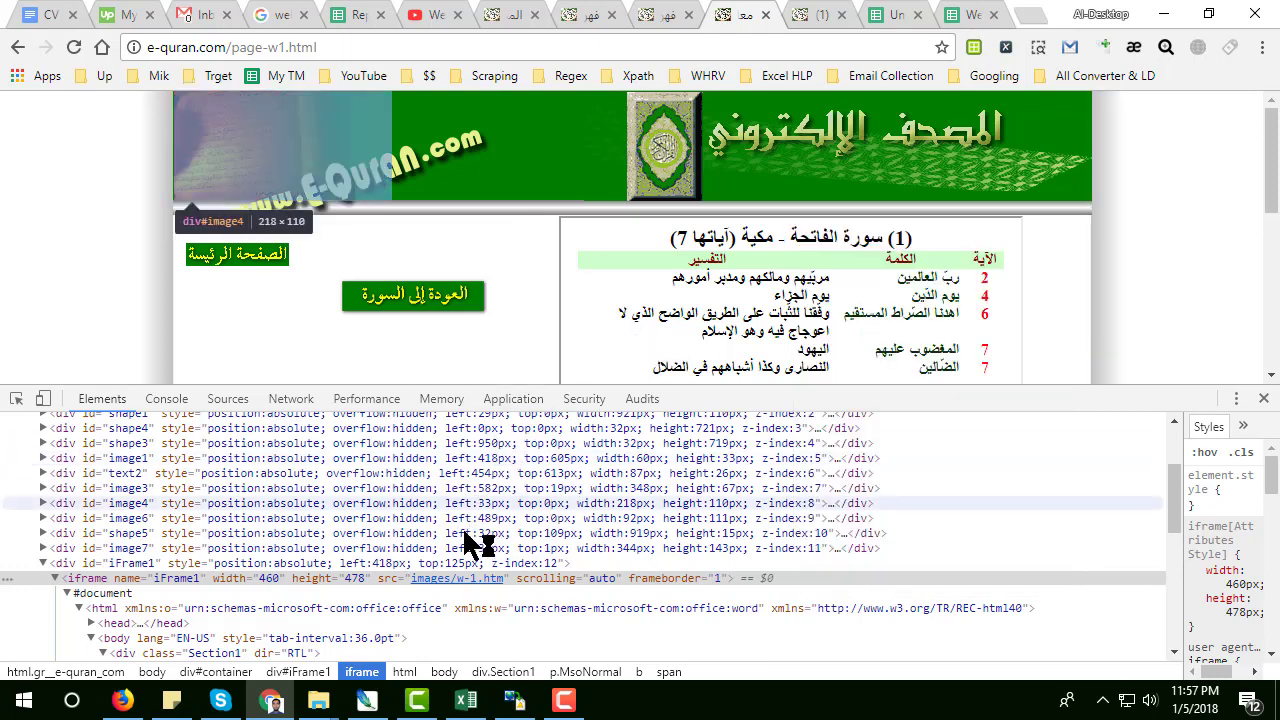
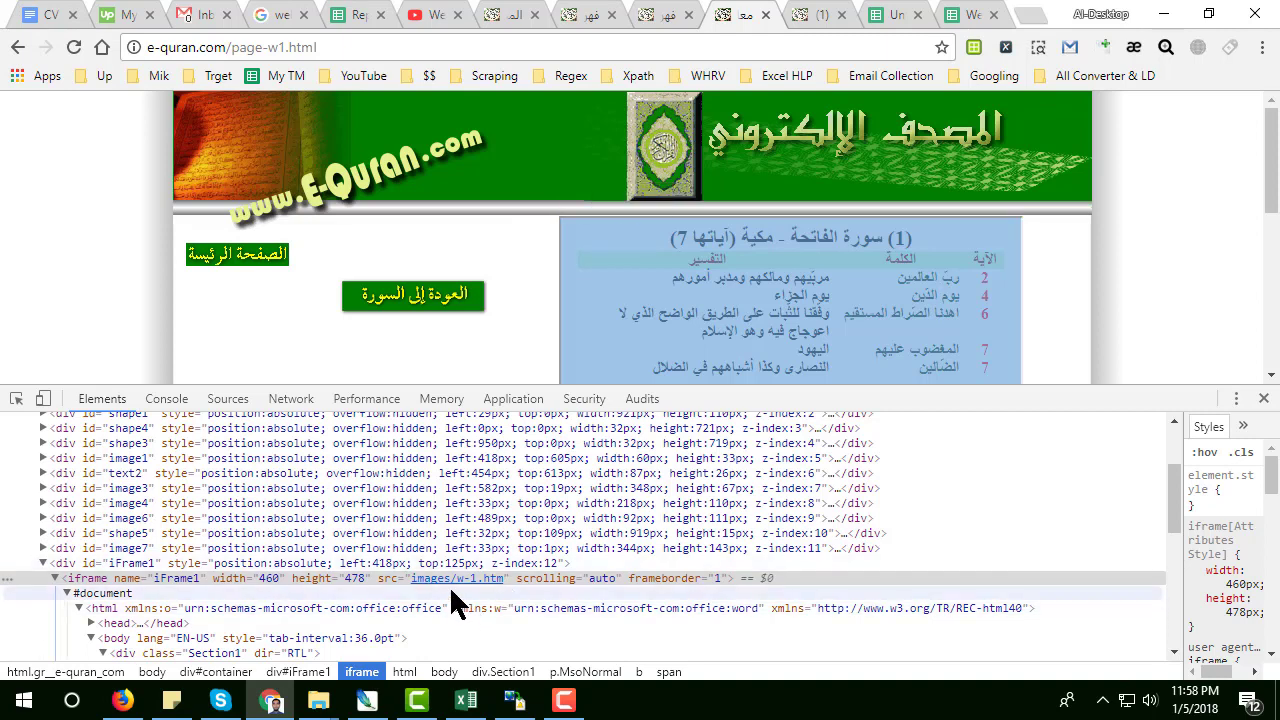
Step: Match the table embedded in page-w1.html against the one on images/w-1.htm by highlighting both
{"action": "left_click", "coordinate": [810, 14]}
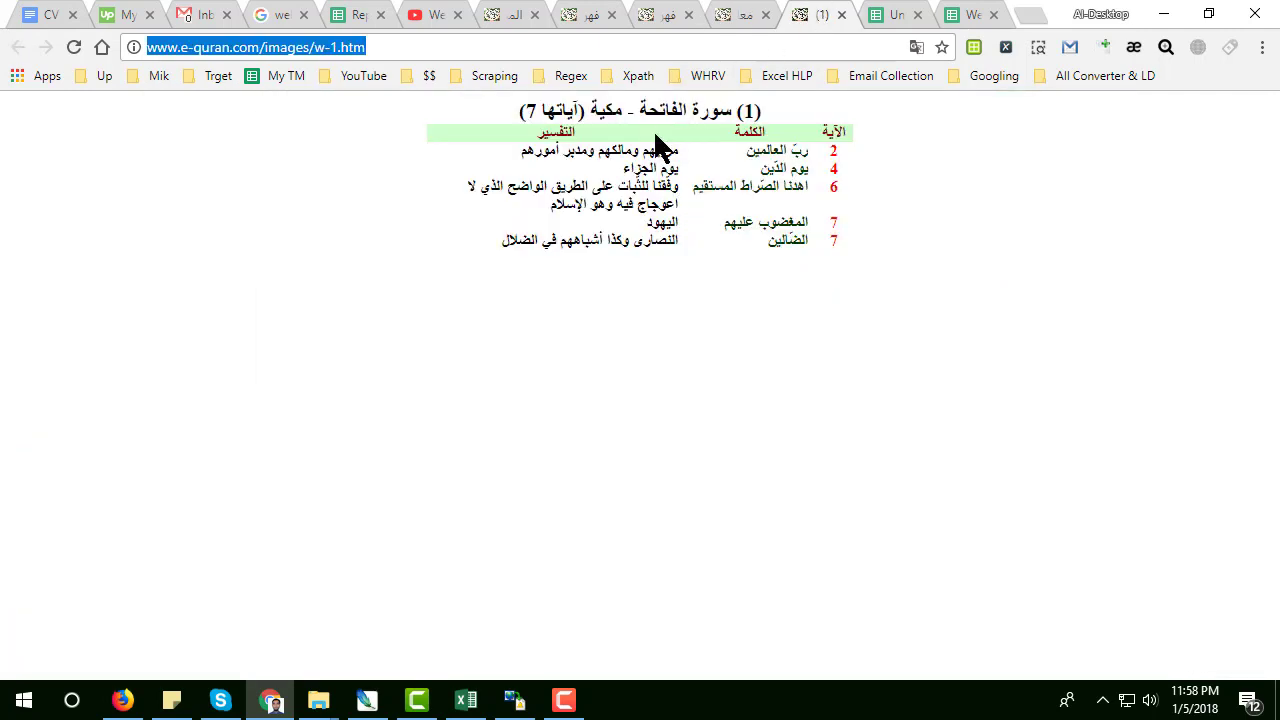
{"action": "left_click", "coordinate": [762, 14]}
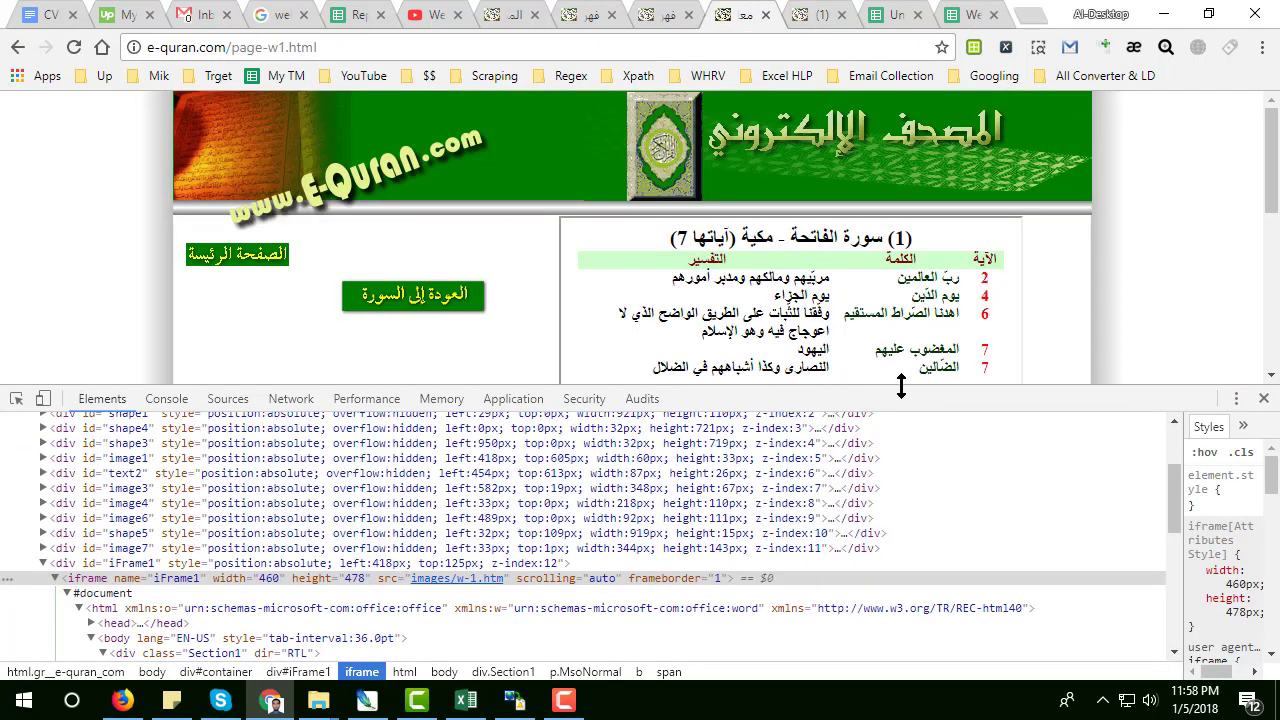
{"action": "left_click_drag", "start_coordinate": [901, 387], "coordinate": [915, 524]}
{"action": "left_click_drag", "start_coordinate": [674, 237], "coordinate": [949, 391]}
{"action": "left_click", "coordinate": [929, 374]}
{"action": "left_click", "coordinate": [834, 12]}
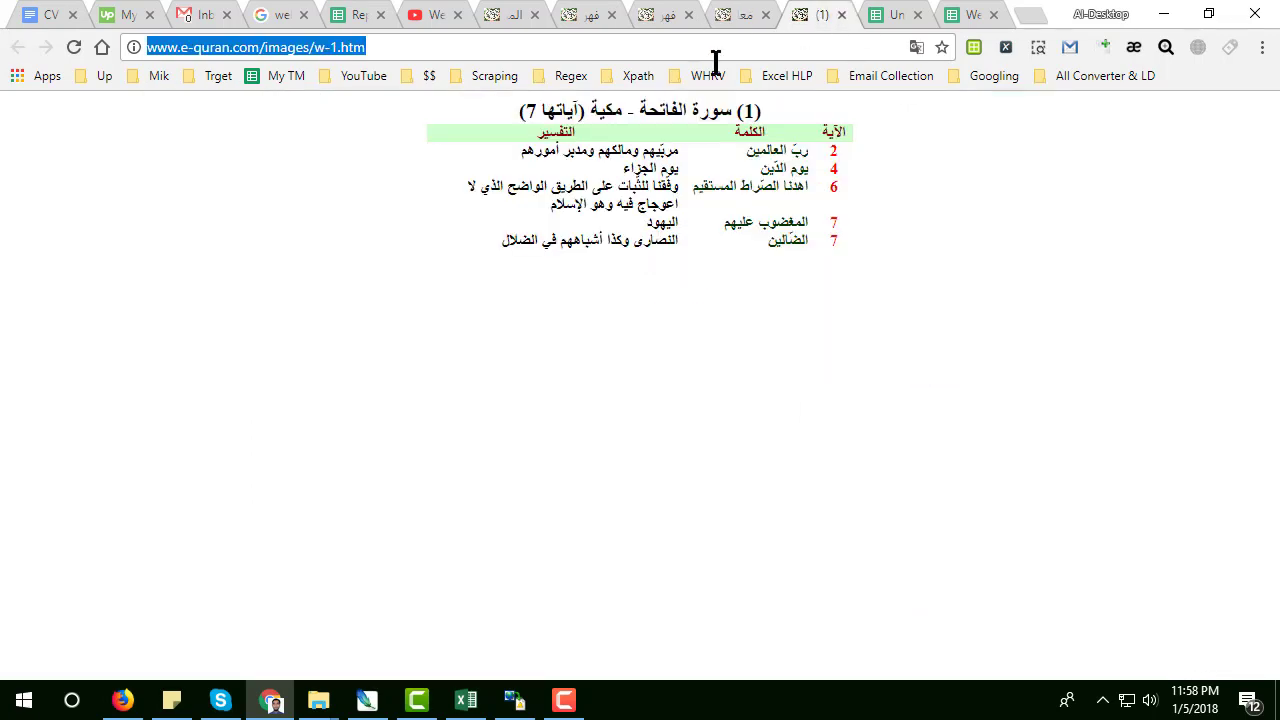
{"action": "left_click_drag", "start_coordinate": [586, 131], "coordinate": [820, 271]}
{"action": "left_click", "coordinate": [871, 271]}
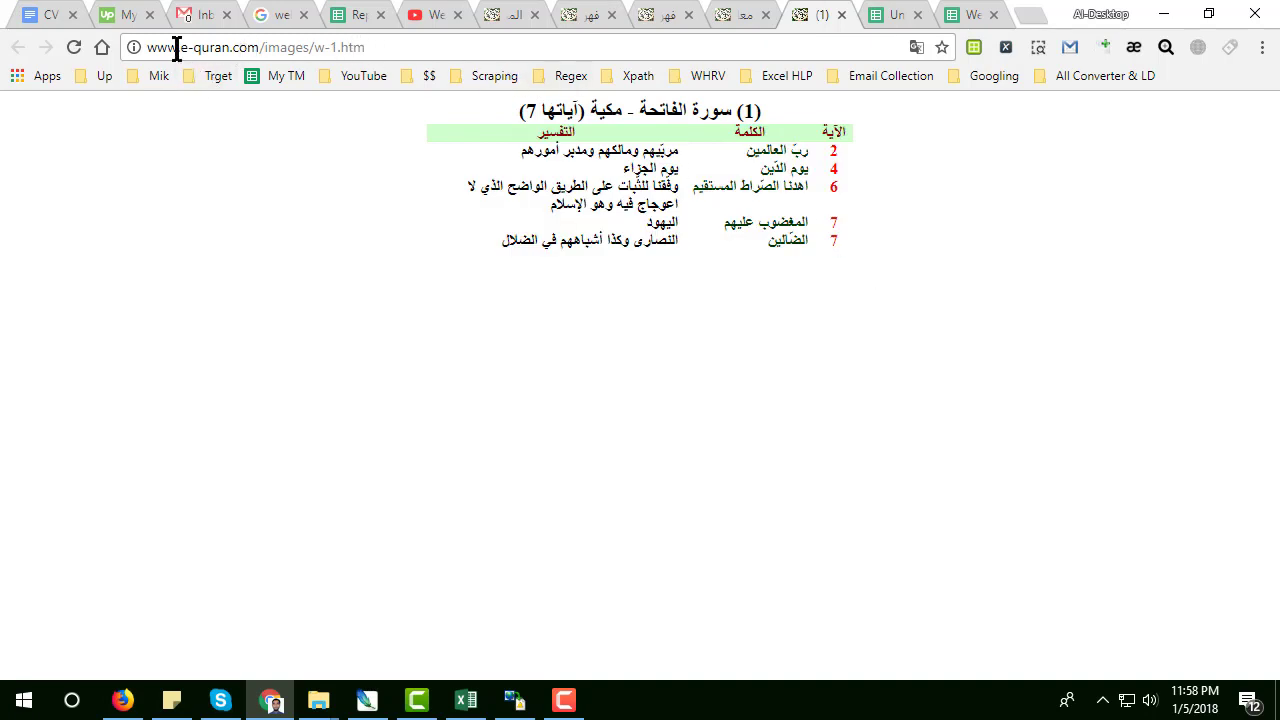
Step: Examine the parts of the images/w-1.htm address by highlighting the domain, the path up to the surah number and the .htm ending
{"action": "left_click_drag", "start_coordinate": [268, 47], "coordinate": [391, 57]}
{"action": "left_click", "coordinate": [406, 49]}
{"action": "left_click_drag", "start_coordinate": [268, 47], "coordinate": [394, 57]}
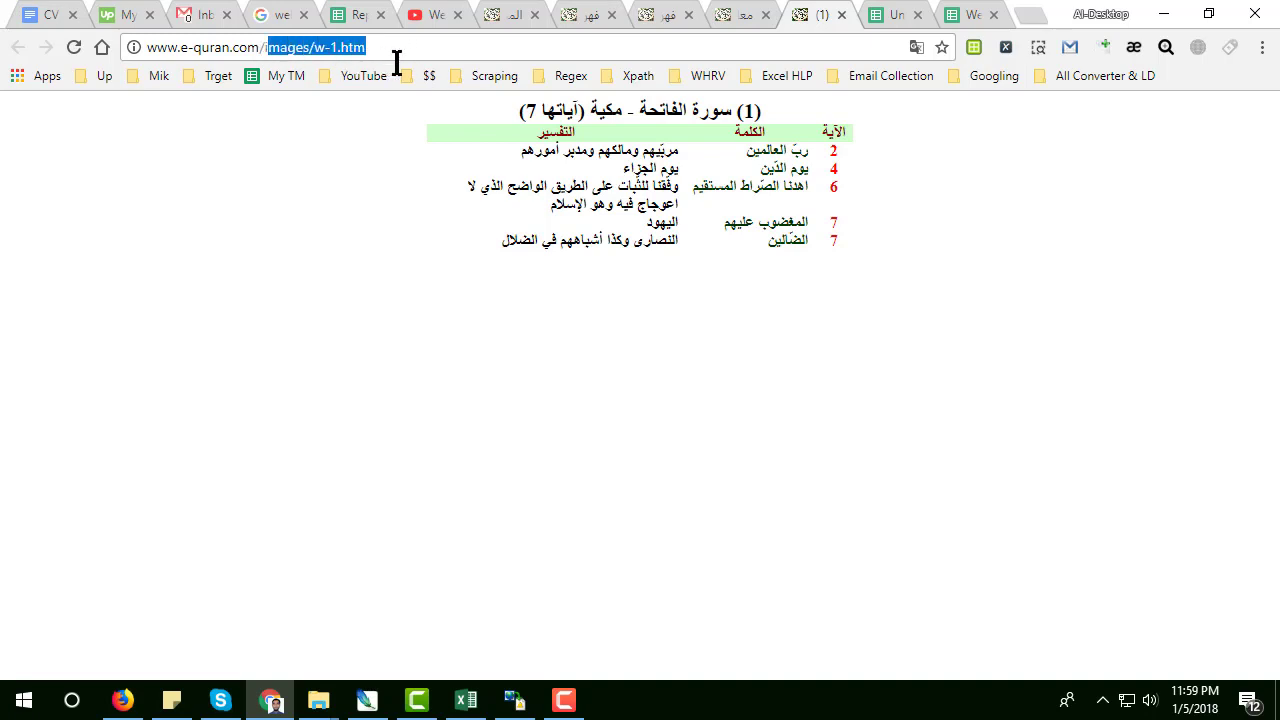
{"action": "left_click", "coordinate": [262, 176]}
{"action": "left_click_drag", "start_coordinate": [262, 47], "coordinate": [131, 56]}
{"action": "left_click", "coordinate": [315, 212]}
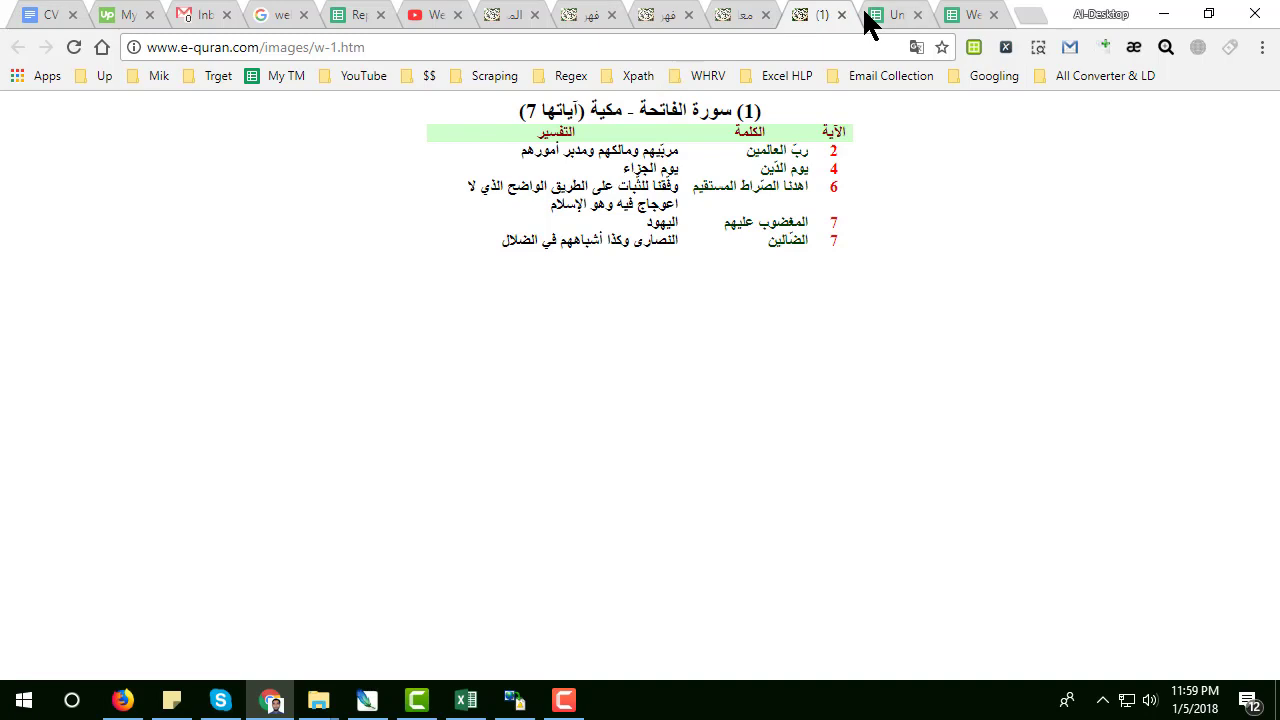
{"action": "left_click_drag", "start_coordinate": [145, 50], "coordinate": [330, 60]}
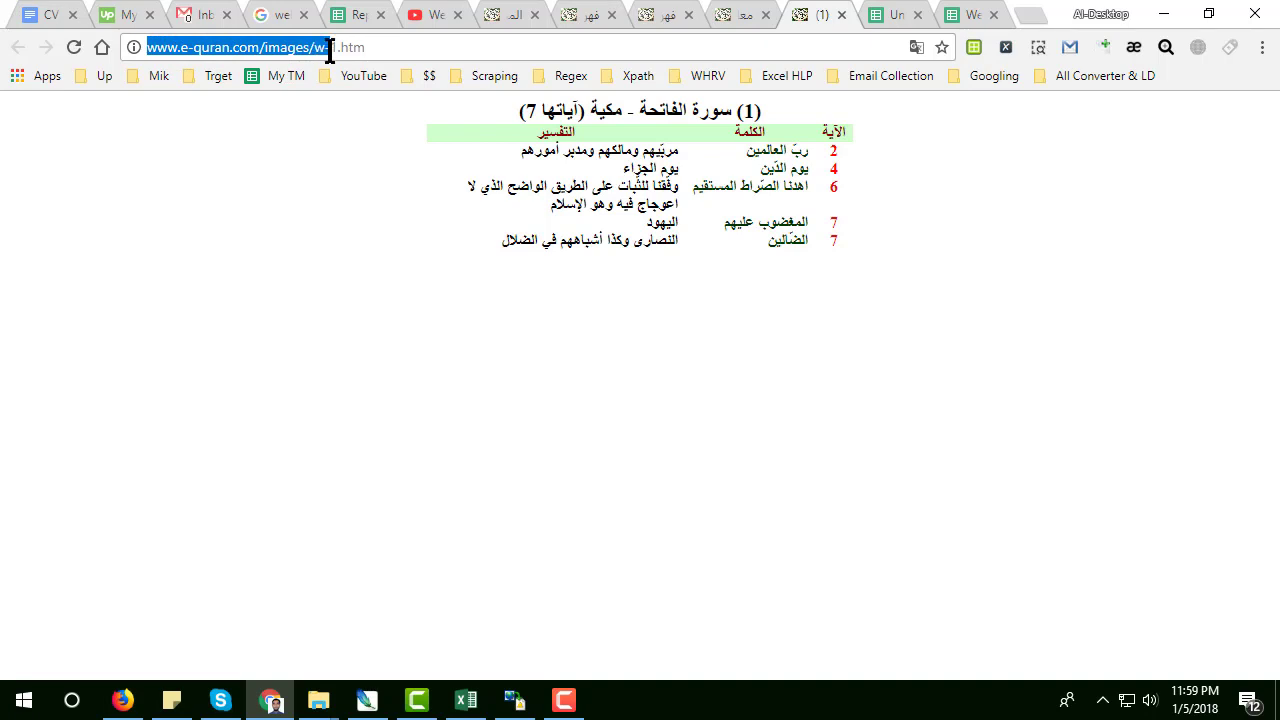
{"action": "left_click", "coordinate": [331, 47]}
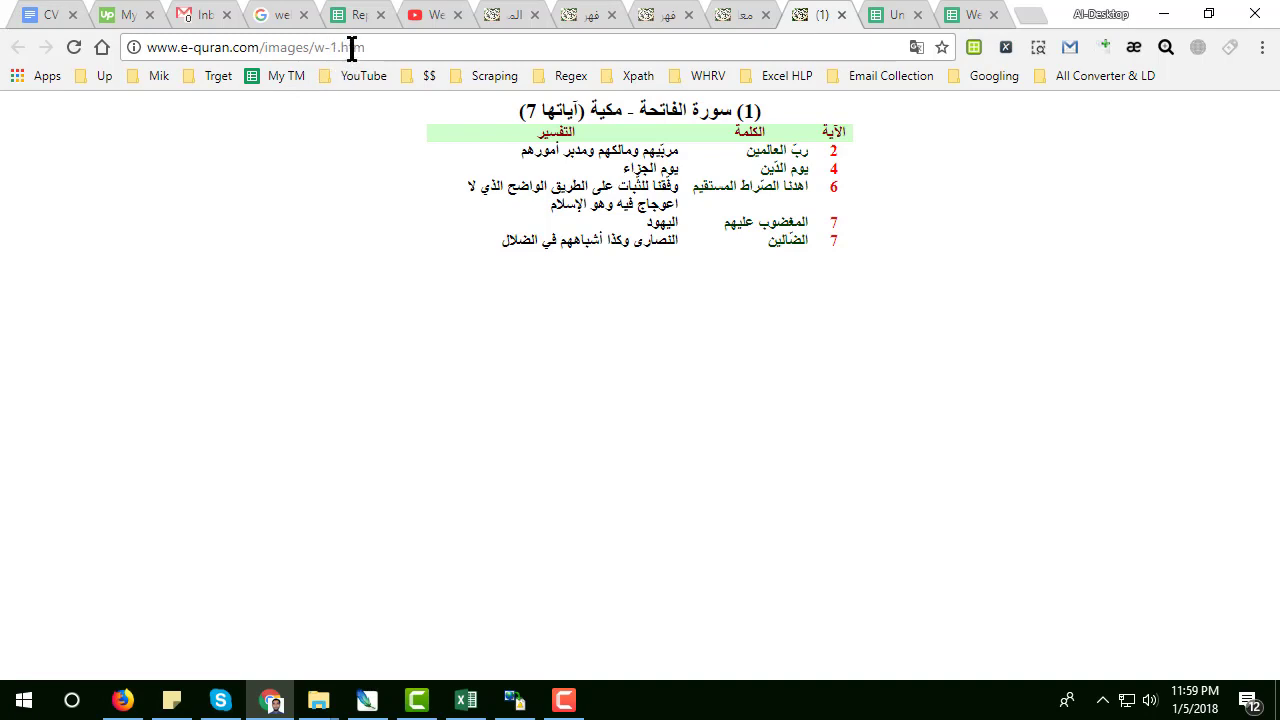
{"action": "left_click_drag", "start_coordinate": [350, 47], "coordinate": [385, 47]}
{"action": "left_click", "coordinate": [398, 48]}
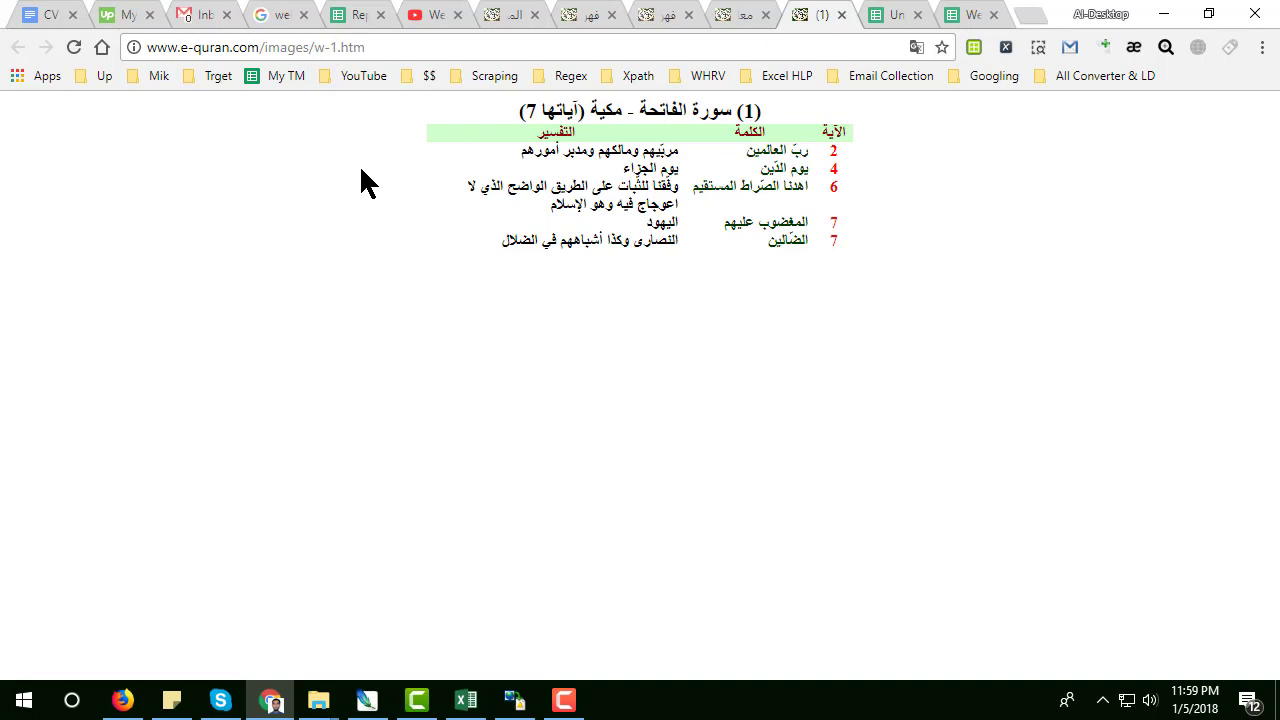
{"action": "key", "text": "BackSpace"}
{"action": "type", "text": "2"}
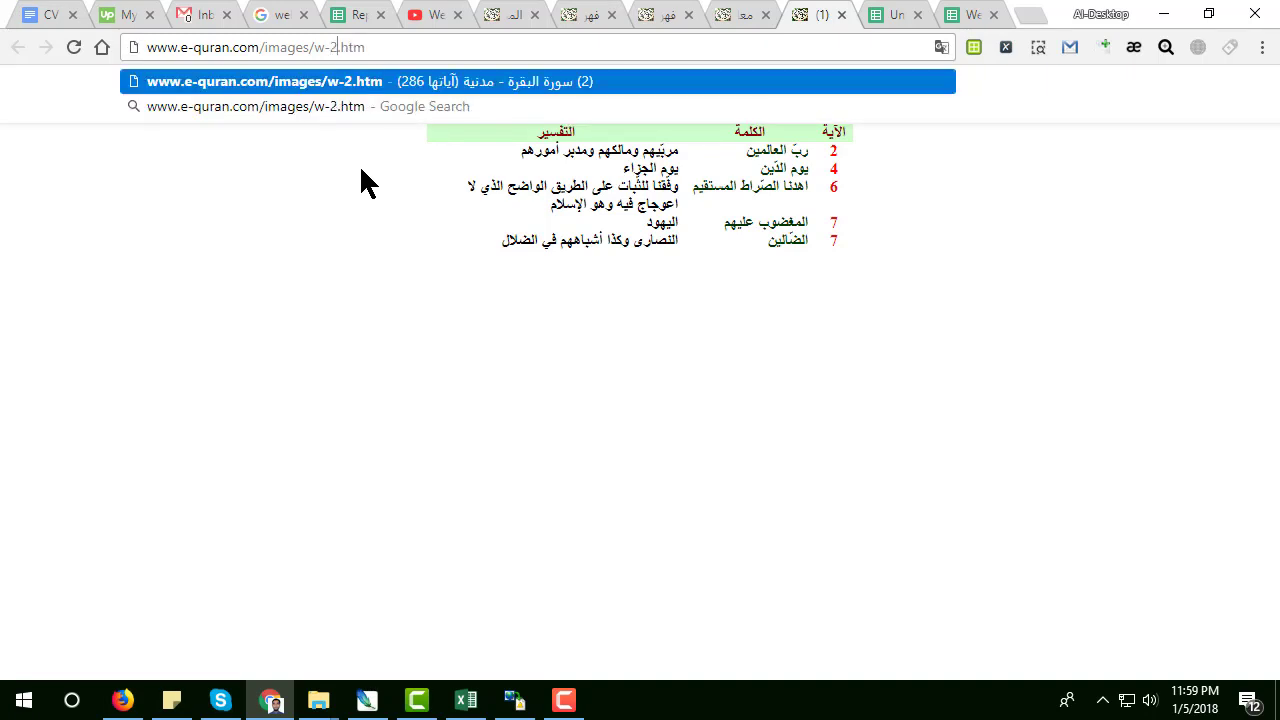
{"action": "key", "text": "Return"}
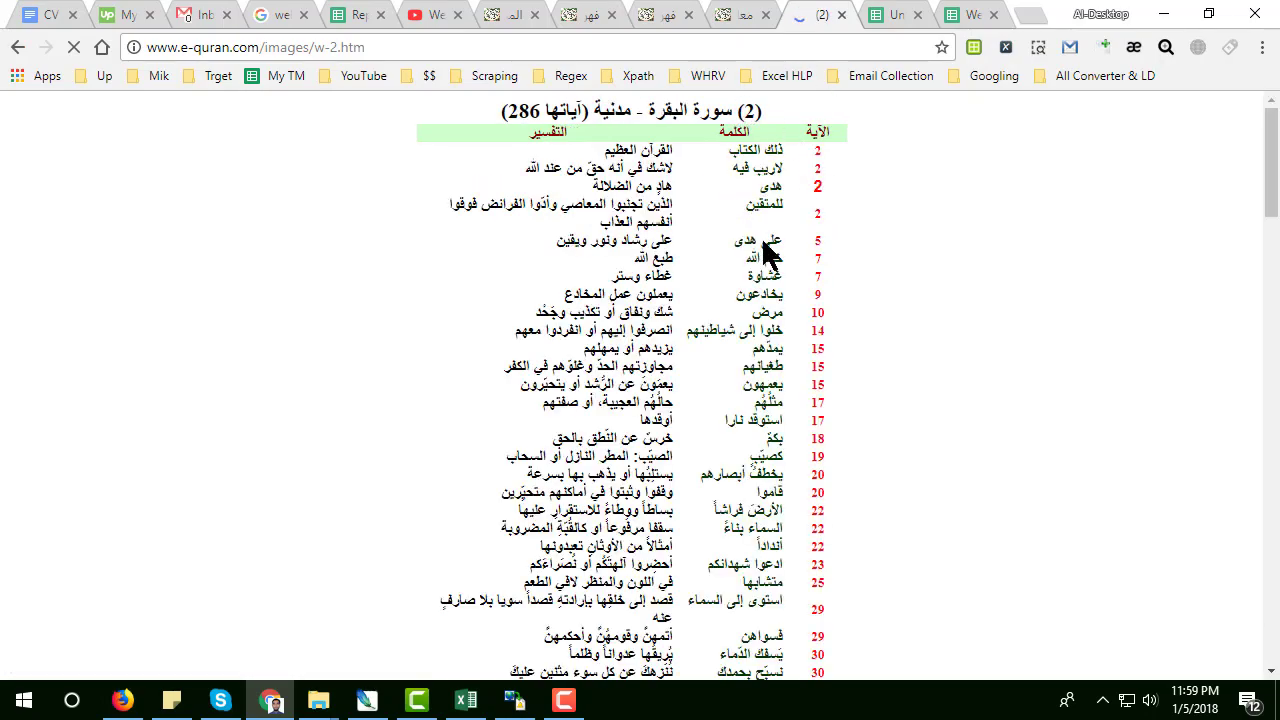
{"action": "scroll", "coordinate": [850, 370], "scroll_direction": "down", "scroll_amount": 15}
{"action": "scroll", "coordinate": [900, 535], "scroll_direction": "down", "scroll_amount": 17}
{"action": "scroll", "coordinate": [902, 540], "scroll_direction": "up", "scroll_amount": 6}
{"action": "scroll", "coordinate": [900, 534], "scroll_direction": "up", "scroll_amount": 20}
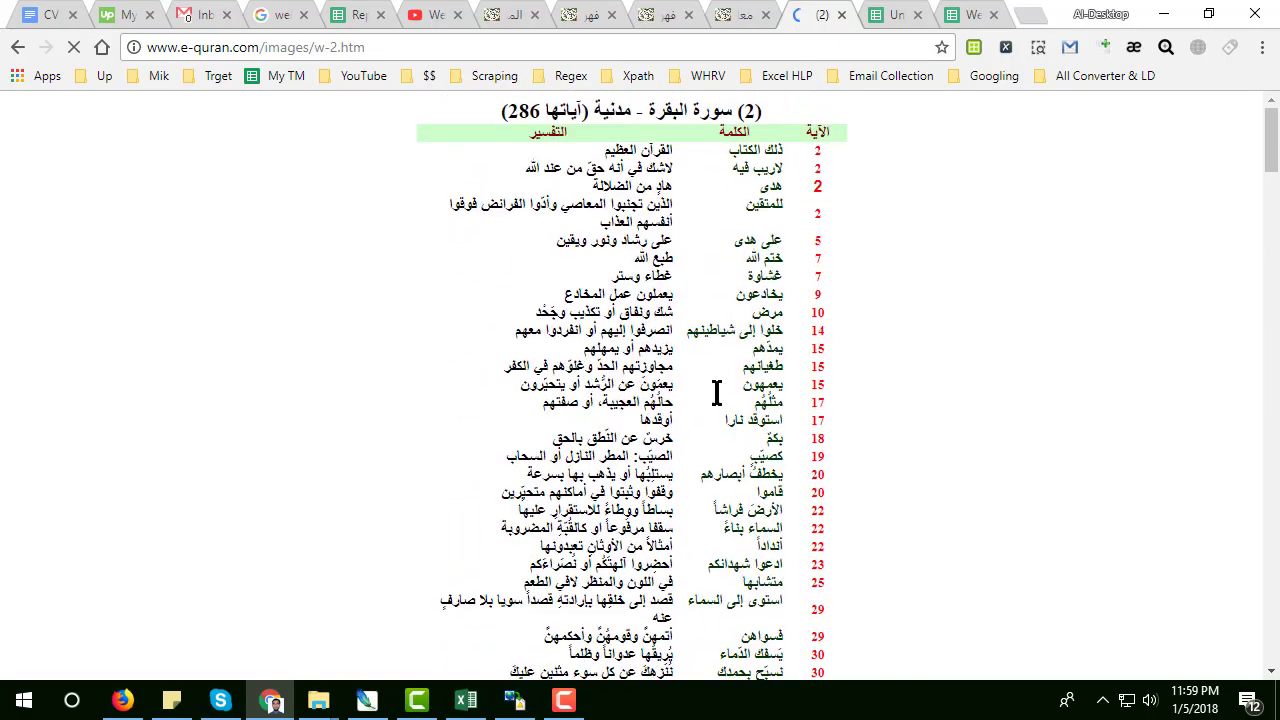
{"action": "left_click", "coordinate": [332, 50]}
{"action": "double_click", "coordinate": [332, 50]}
{"action": "type", "text": "3"}
{"action": "key", "text": "Return"}
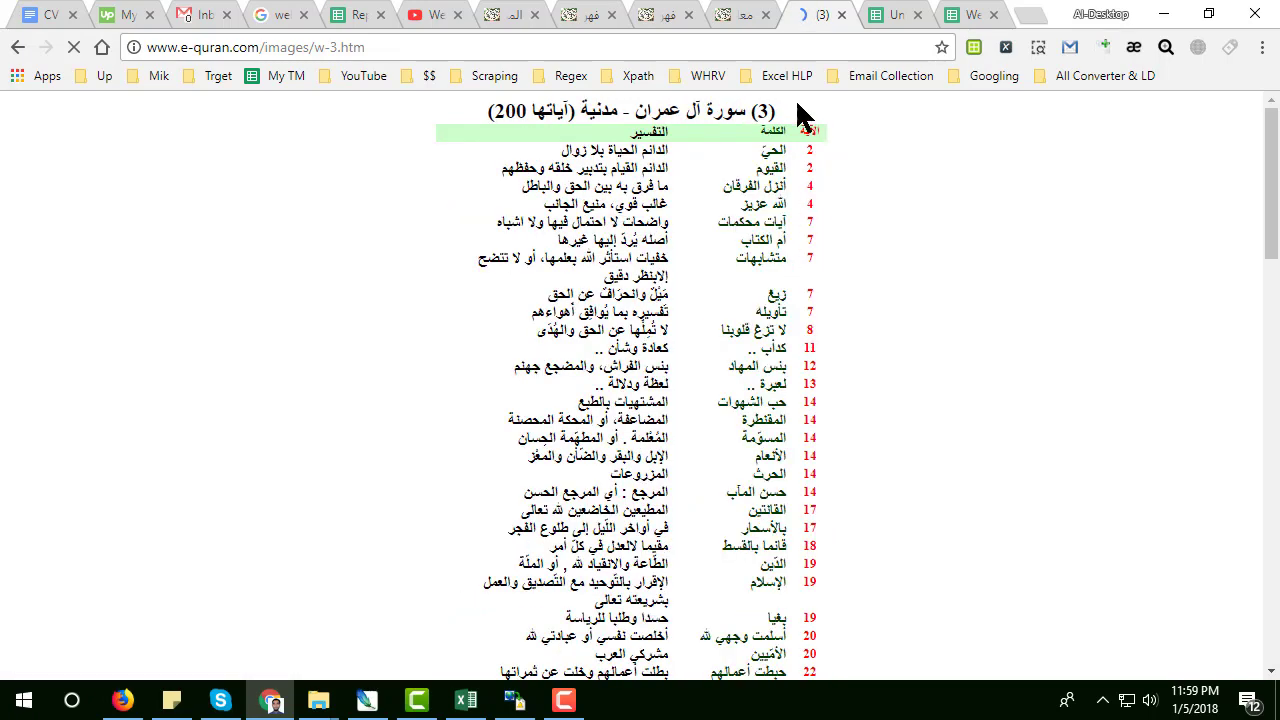
{"action": "left_click_drag", "start_coordinate": [743, 100], "coordinate": [488, 110]}
{"action": "left_click", "coordinate": [471, 251]}
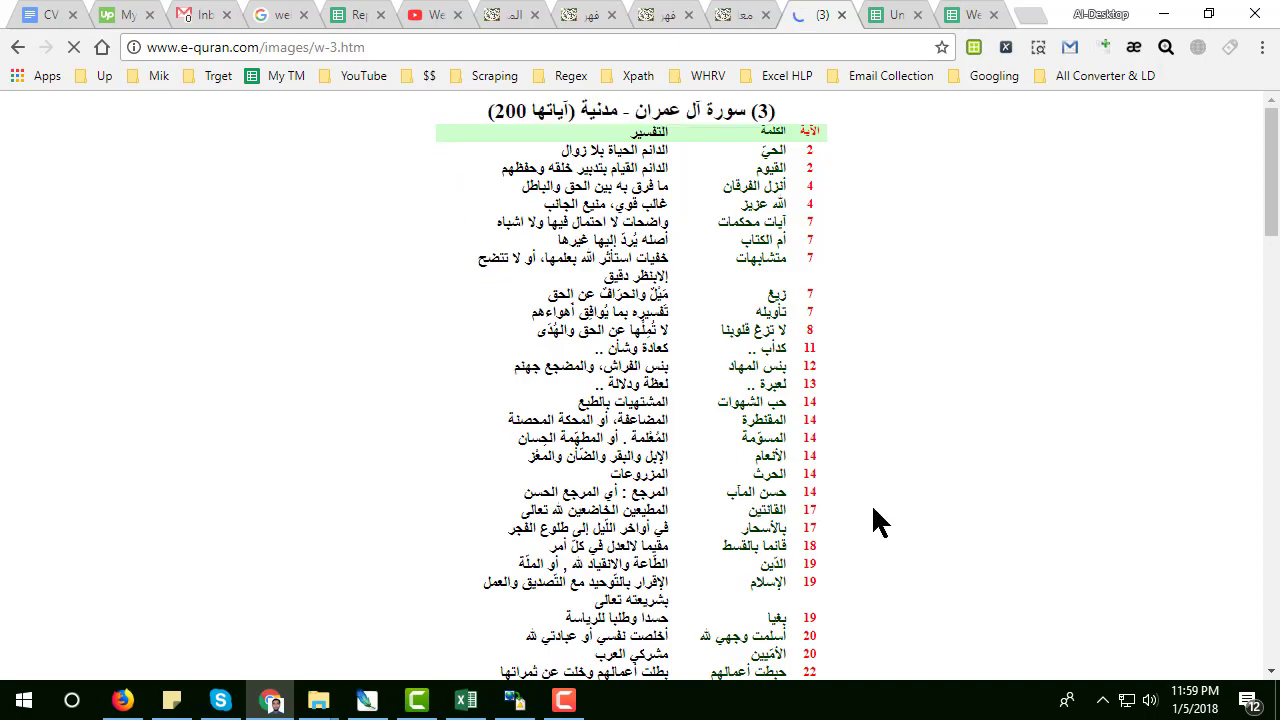
{"action": "scroll", "coordinate": [878, 504], "scroll_direction": "down", "scroll_amount": 3}
{"action": "scroll", "coordinate": [878, 504], "scroll_direction": "down", "scroll_amount": 5}
{"action": "scroll", "coordinate": [877, 479], "scroll_direction": "up", "scroll_amount": 8}
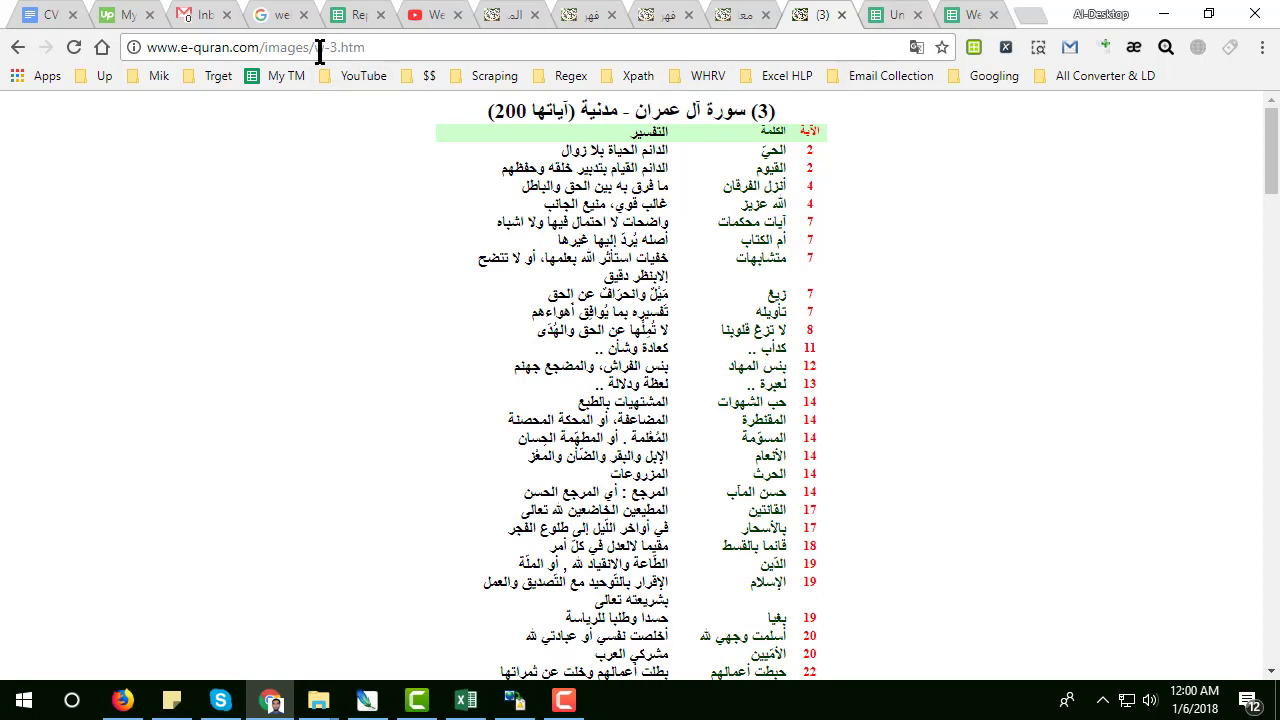
Step: Compare the fixed part of the page address with the URL pieces in columns B, C and D of the Untitled spreadsheet
{"action": "left_click_drag", "start_coordinate": [329, 52], "coordinate": [141, 58]}
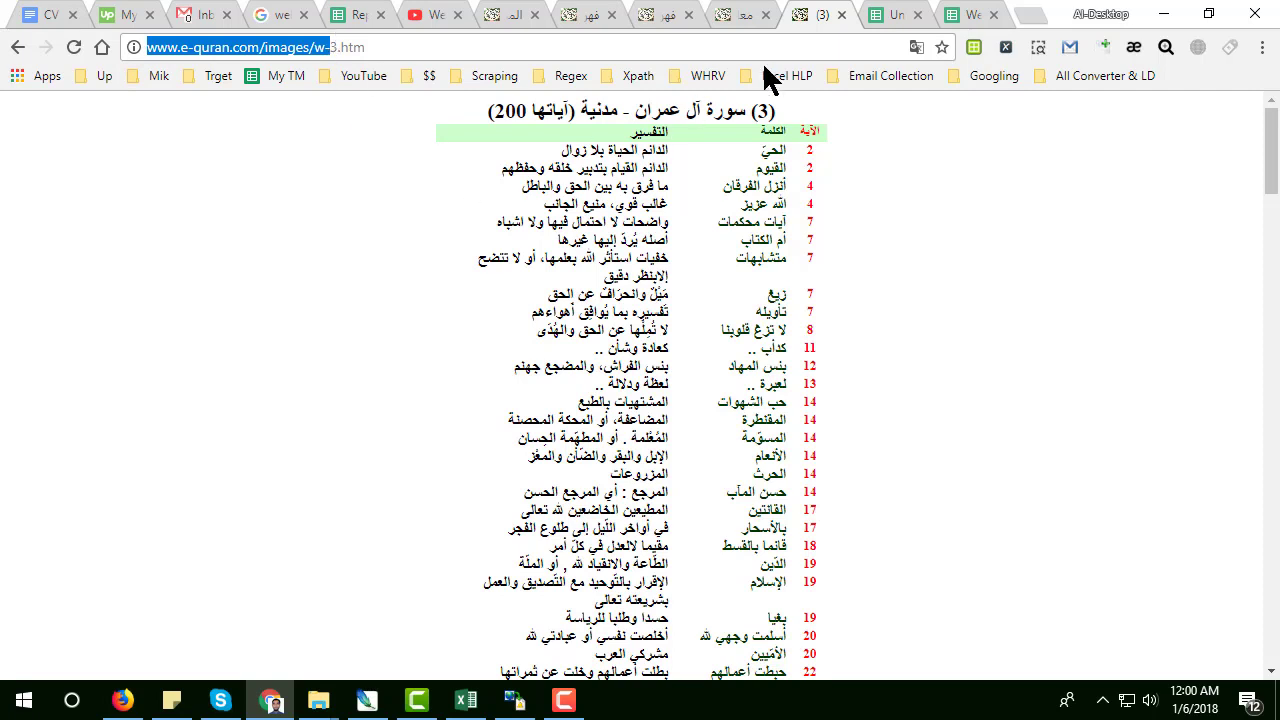
{"action": "left_click", "coordinate": [892, 14]}
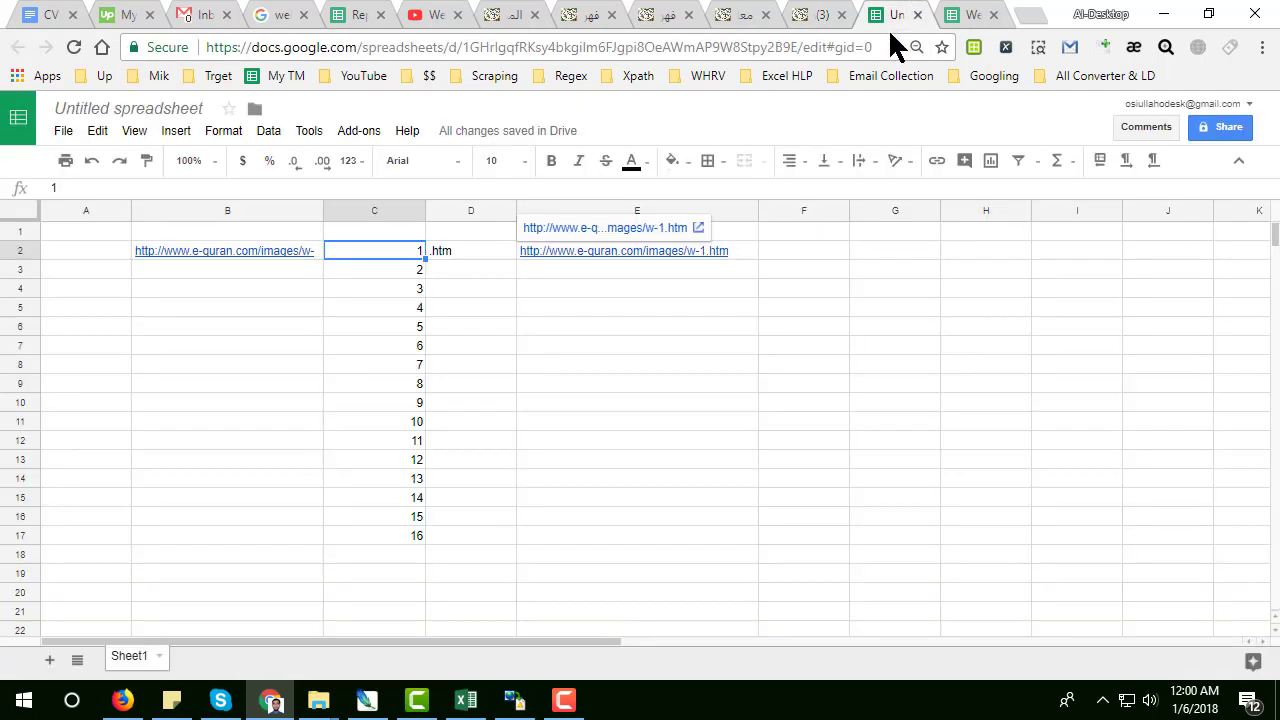
{"action": "left_click", "coordinate": [277, 255]}
{"action": "left_click", "coordinate": [367, 252]}
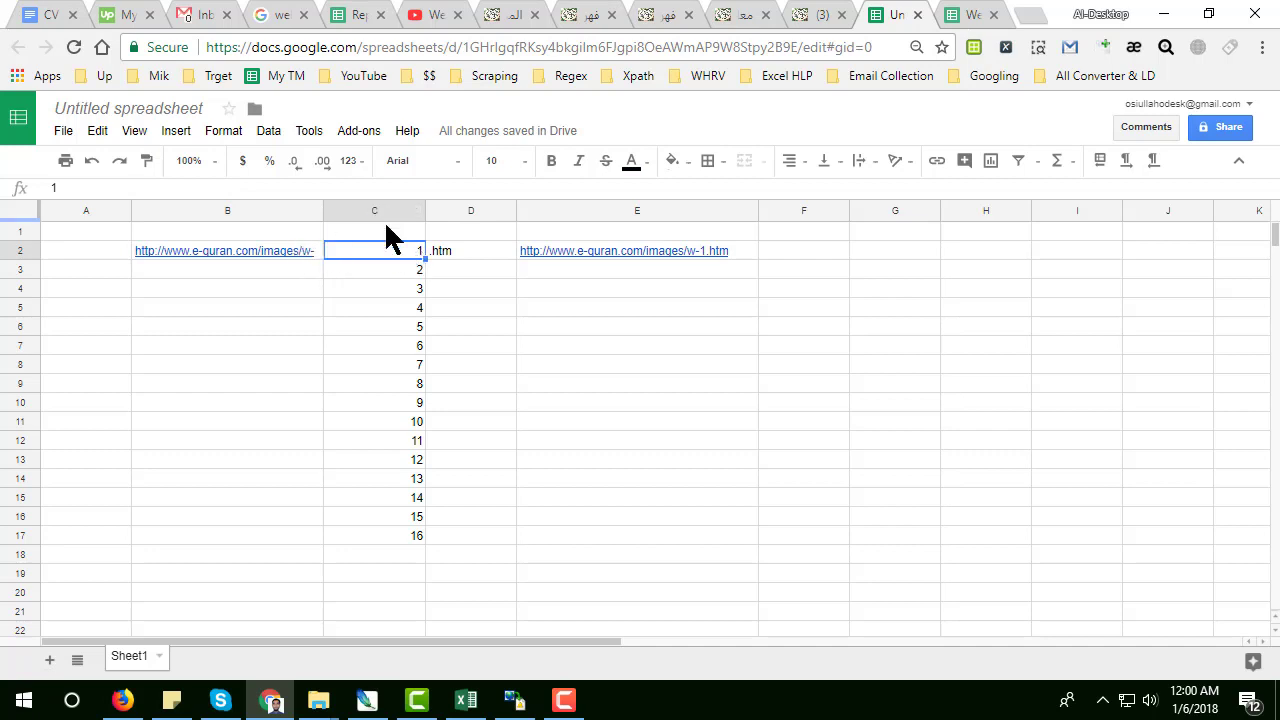
{"action": "left_click", "coordinate": [389, 533]}
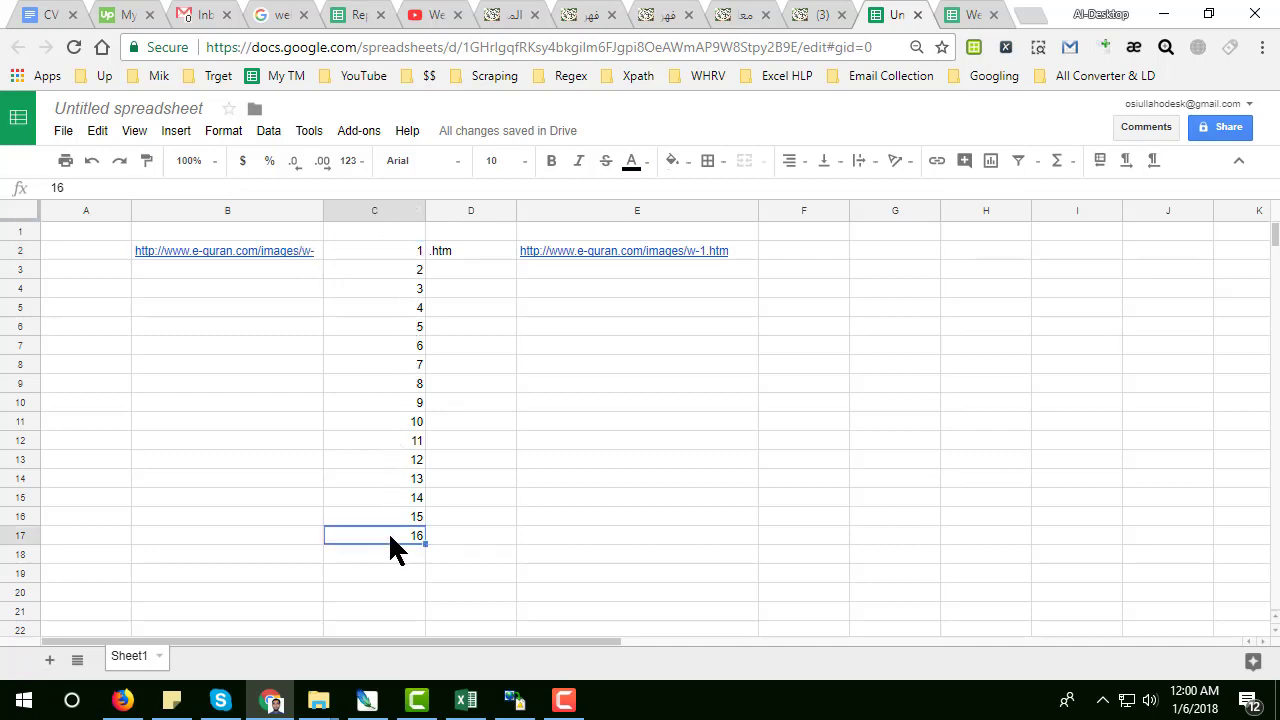
{"action": "left_click", "coordinate": [485, 250]}
{"action": "left_click", "coordinate": [400, 252]}
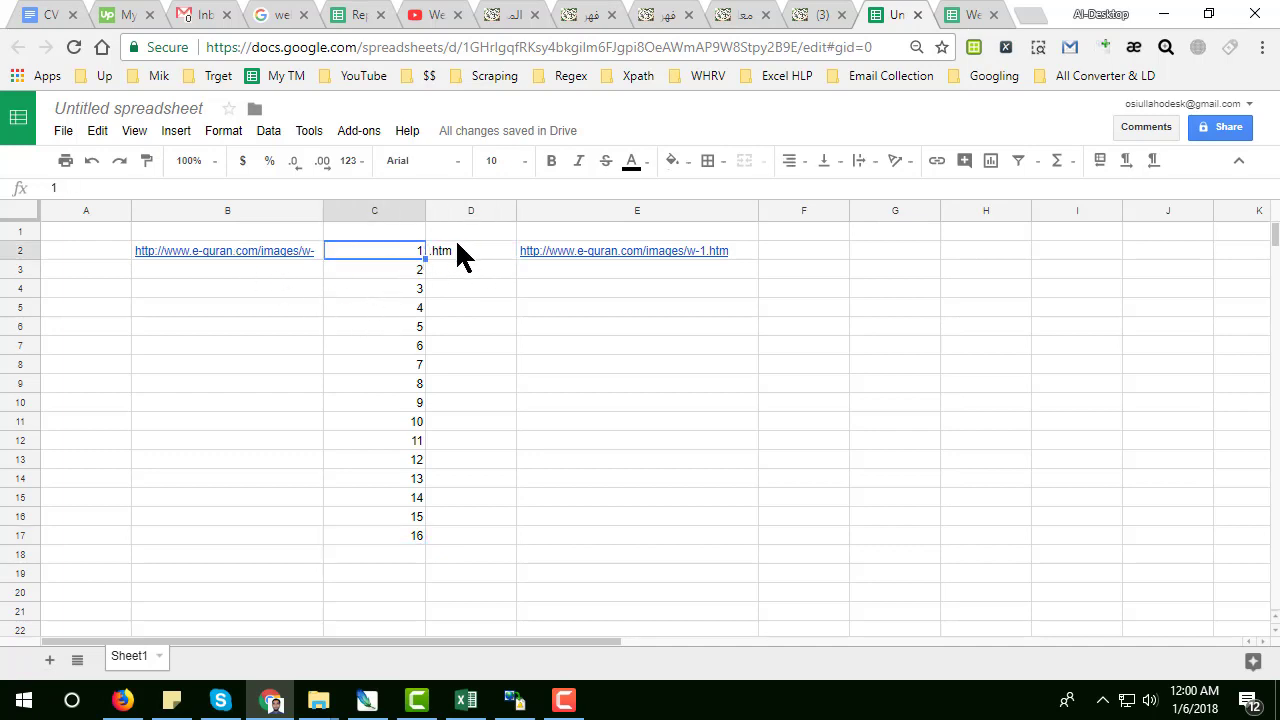
Step: Examine the URL-building formula in E2 together with the base address, page number and extension cells in row 2
{"action": "left_click", "coordinate": [568, 263]}
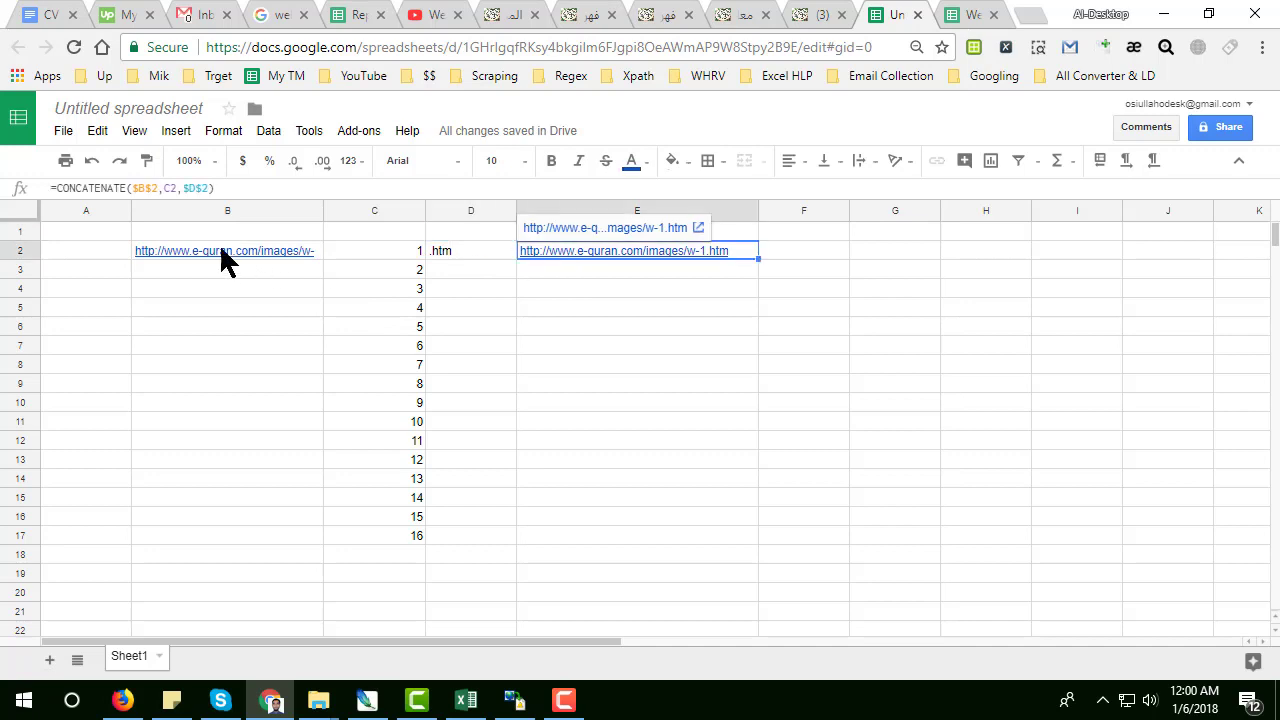
{"action": "mouse_move", "coordinate": [252, 265]}
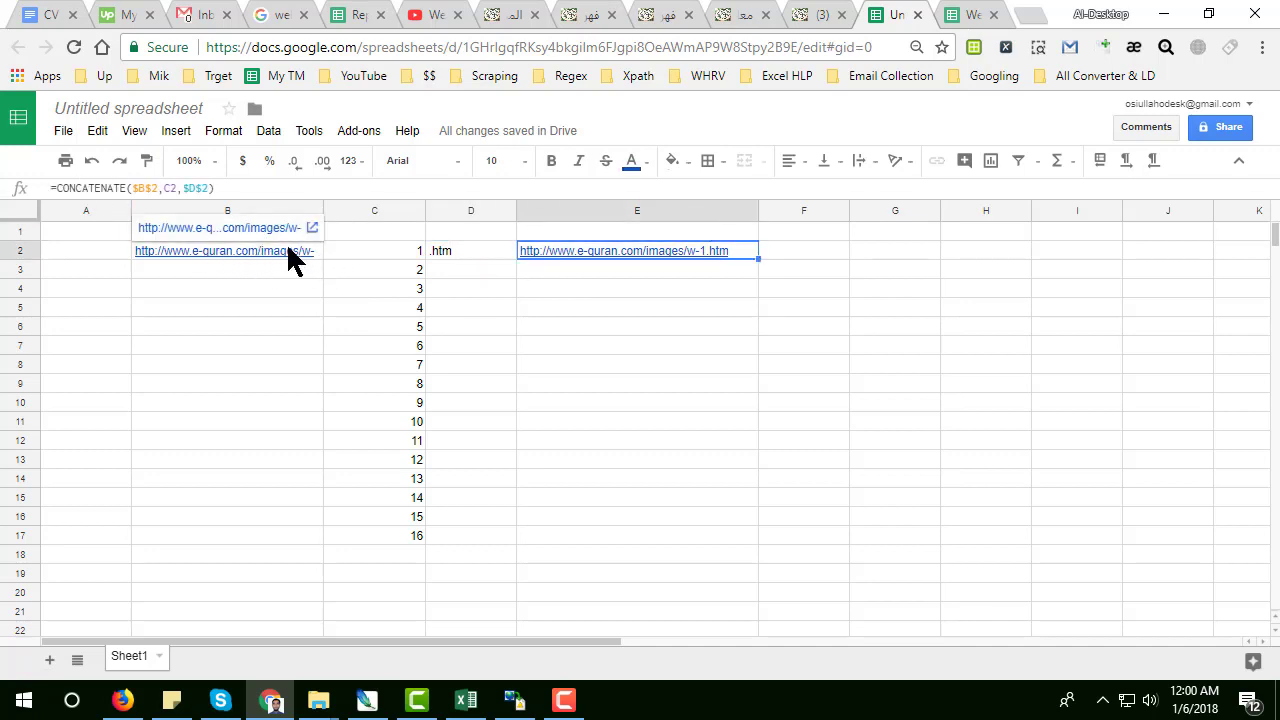
{"action": "left_click", "coordinate": [410, 252]}
{"action": "left_click", "coordinate": [456, 251]}
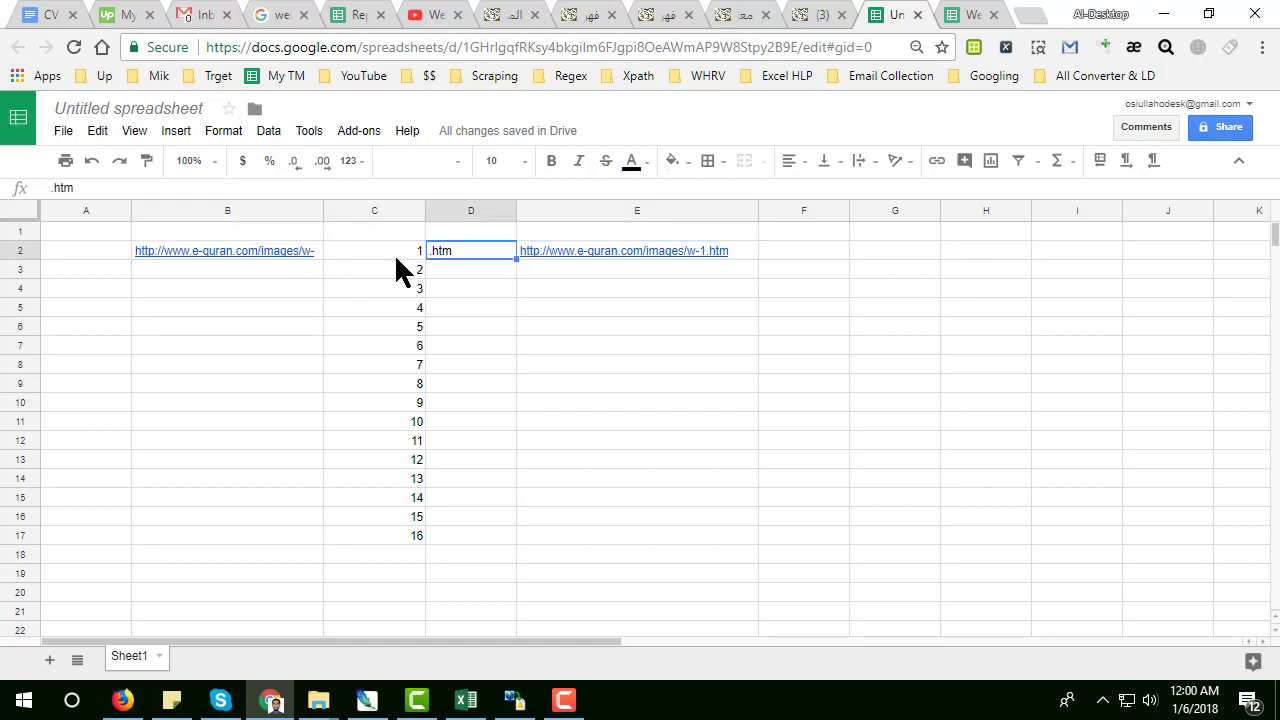
{"action": "left_click", "coordinate": [288, 262]}
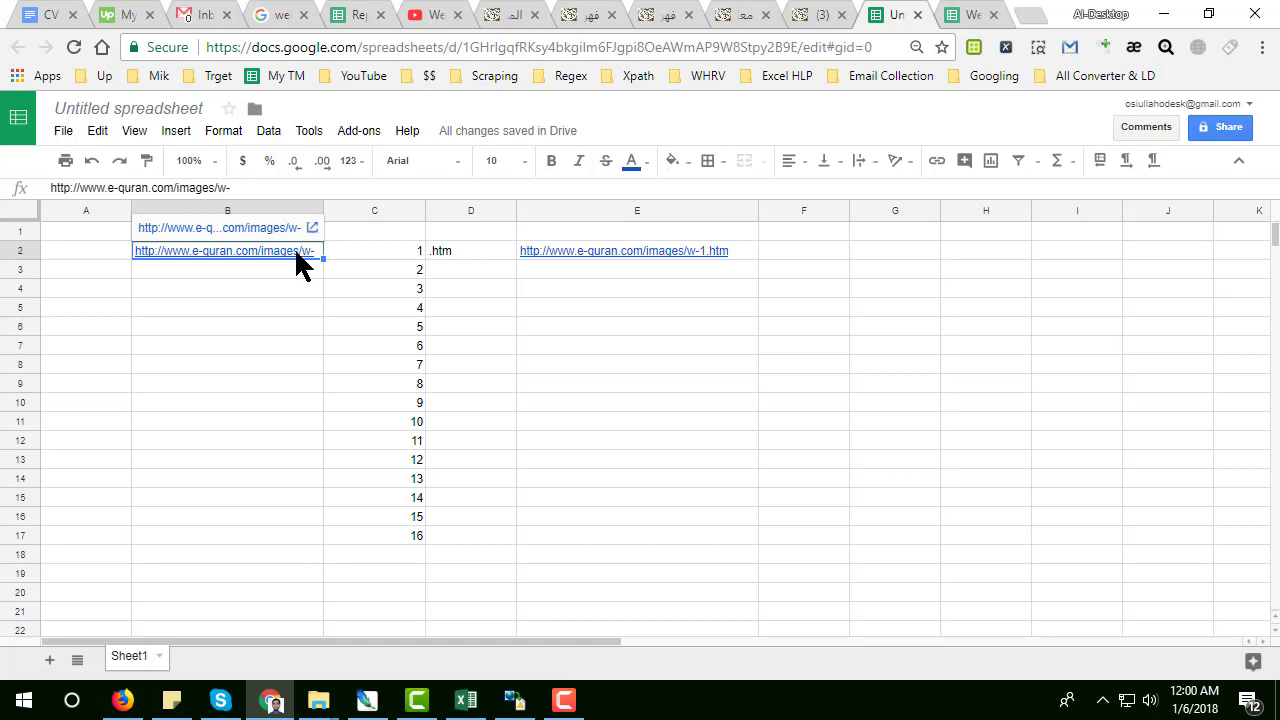
{"action": "left_click", "coordinate": [465, 256]}
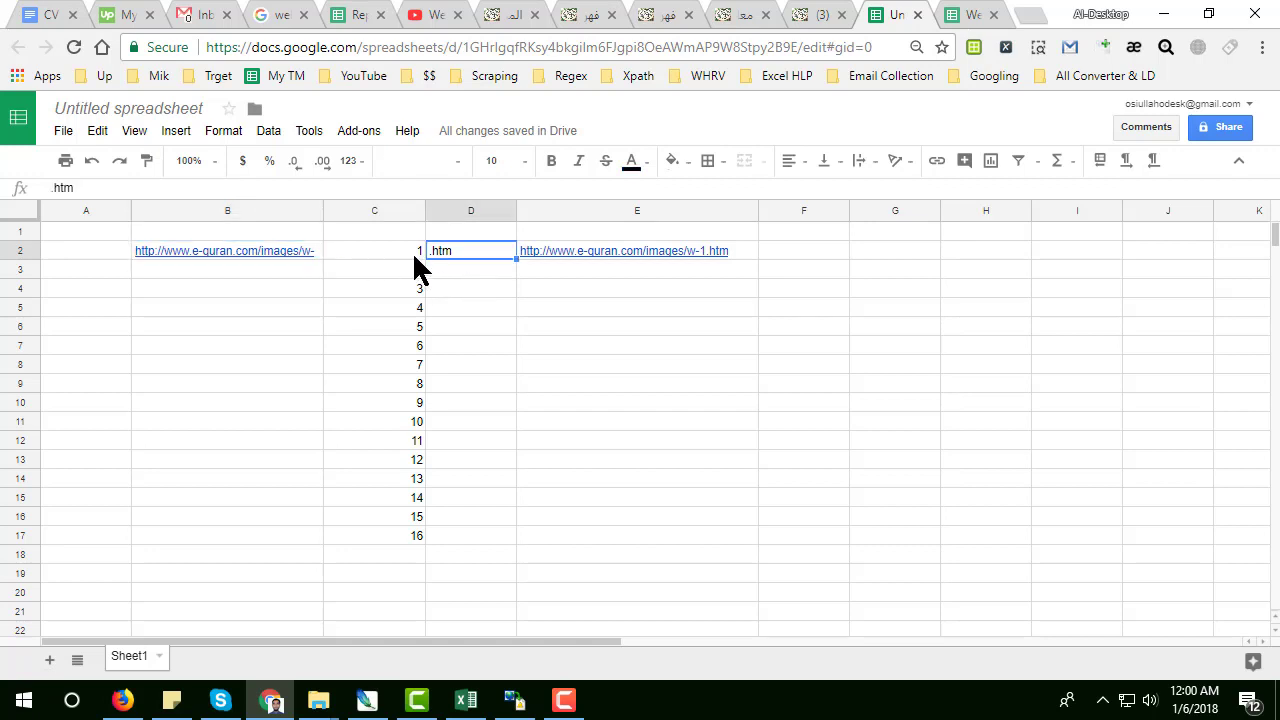
{"action": "left_click", "coordinate": [414, 256]}
{"action": "left_click", "coordinate": [617, 270]}
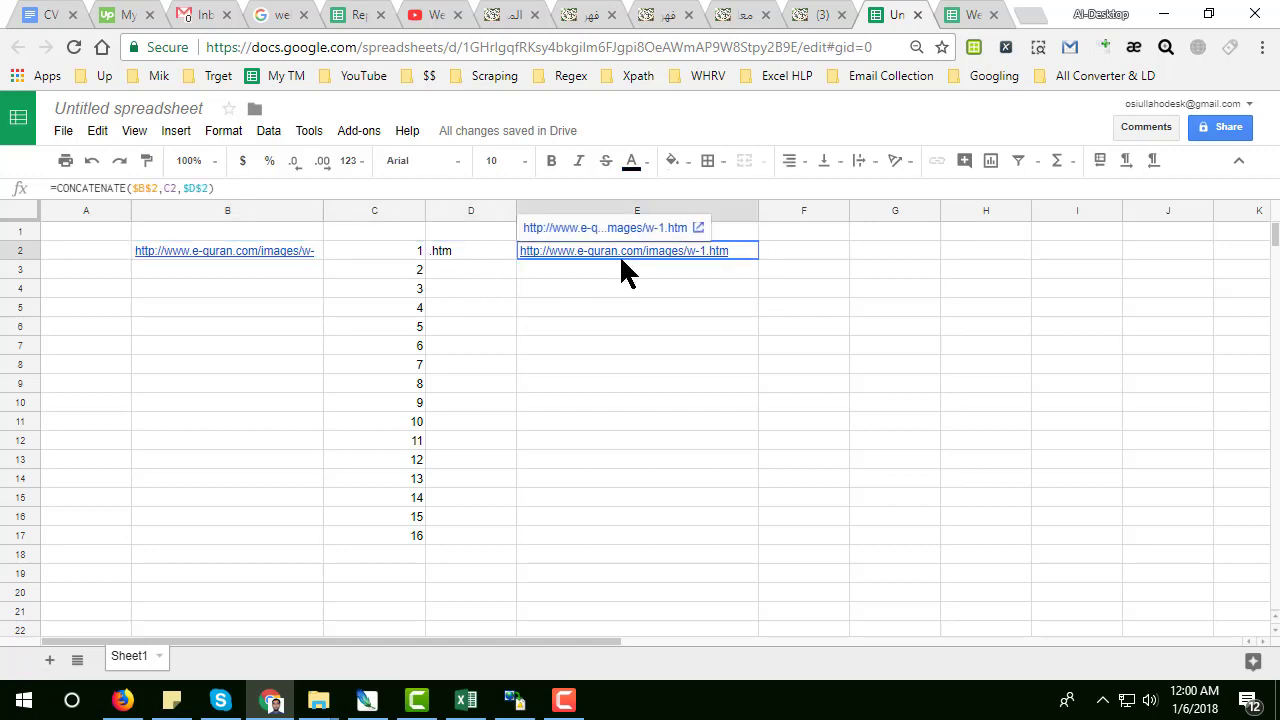
Step: Trace the CONCATENATE references $B$2, C2 and $D$2 in E2 back to their source cells
{"action": "left_click", "coordinate": [145, 190]}
{"action": "mouse_move", "coordinate": [212, 262]}
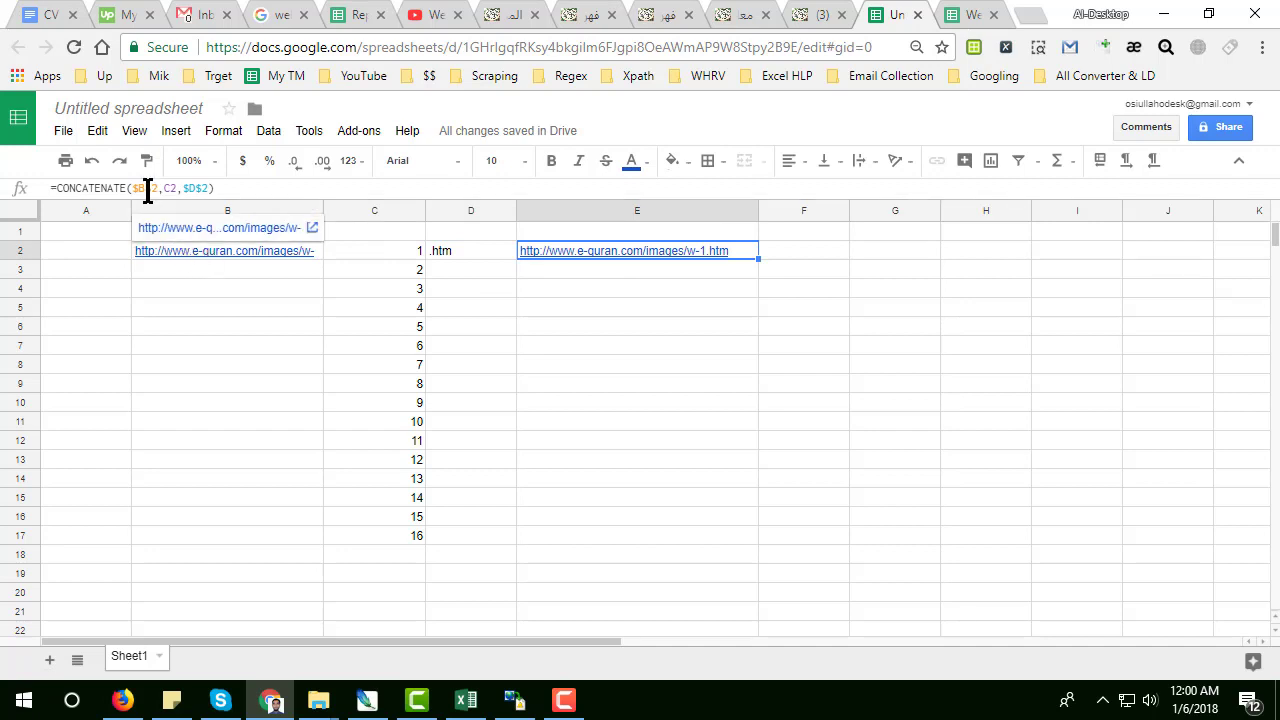
{"action": "left_click", "coordinate": [391, 248]}
{"action": "left_click", "coordinate": [546, 257]}
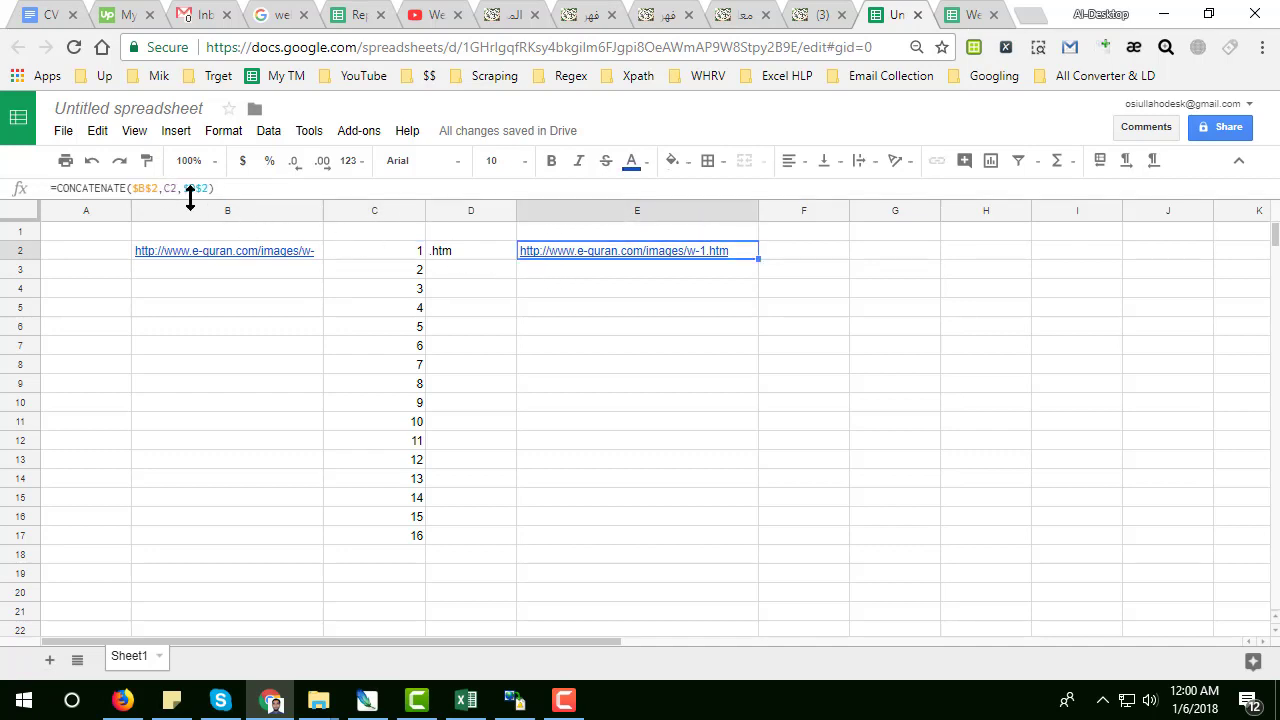
{"action": "key", "text": "Escape"}
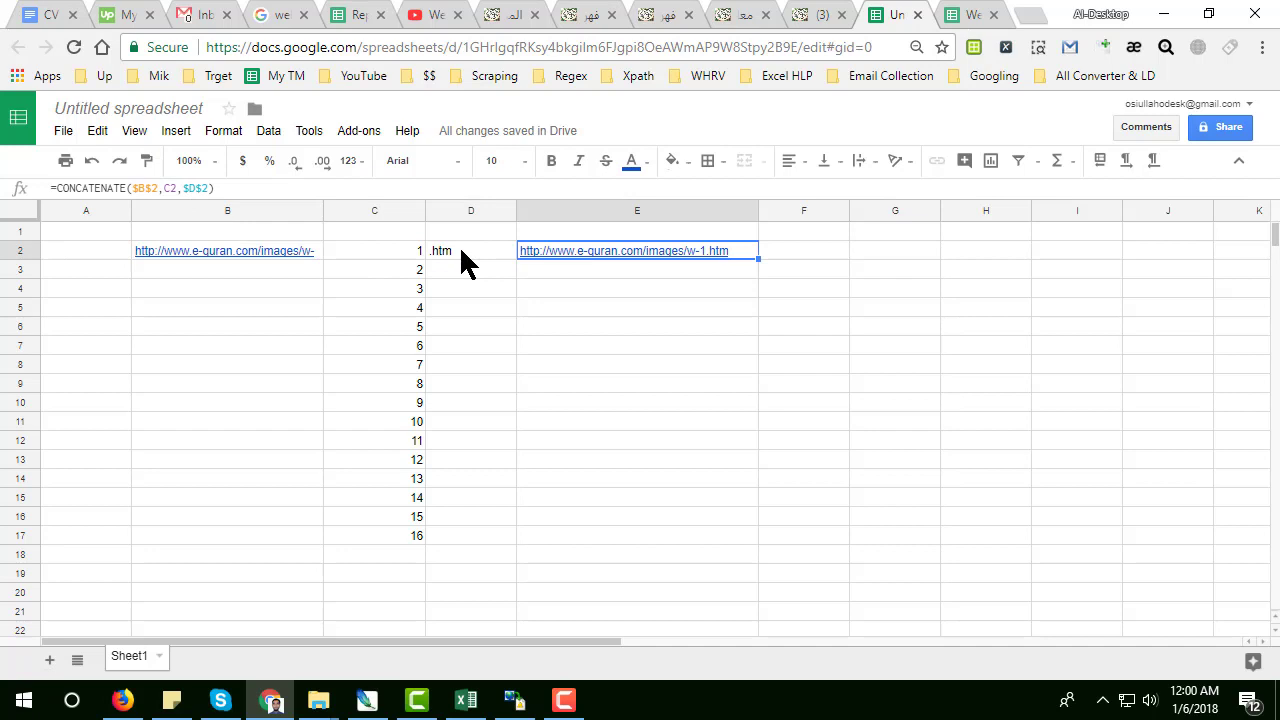
{"action": "left_click", "coordinate": [460, 250]}
{"action": "left_click", "coordinate": [549, 254]}
{"action": "left_click", "coordinate": [490, 260]}
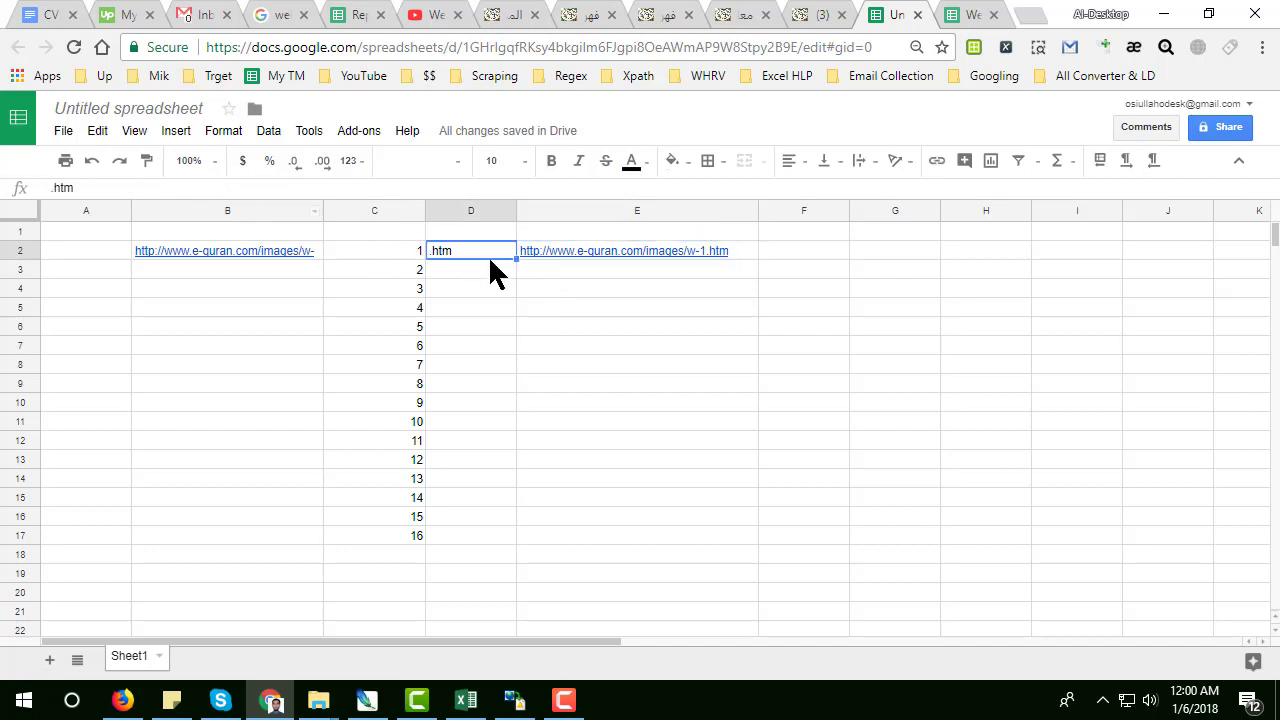
Step: Fill the CONCATENATE formula from E2 down to E17 and widen column E slightly
{"action": "left_click", "coordinate": [648, 265]}
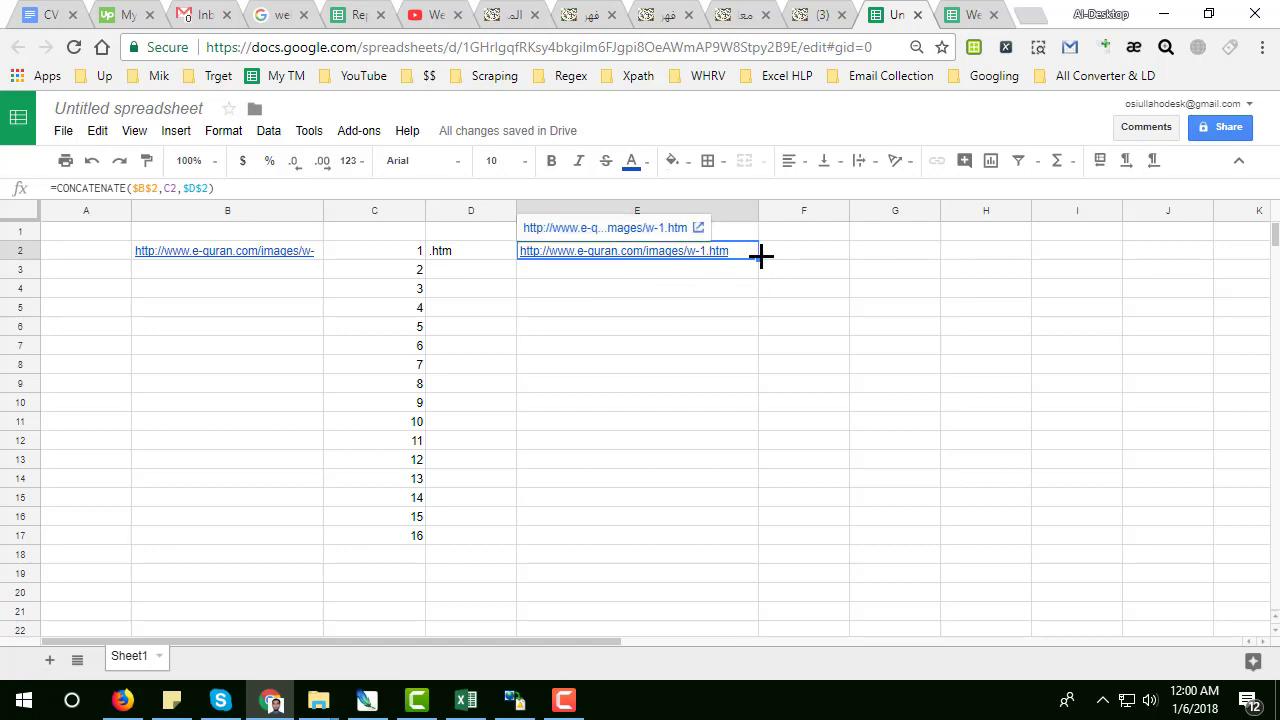
{"action": "left_click_drag", "start_coordinate": [760, 258], "coordinate": [746, 540]}
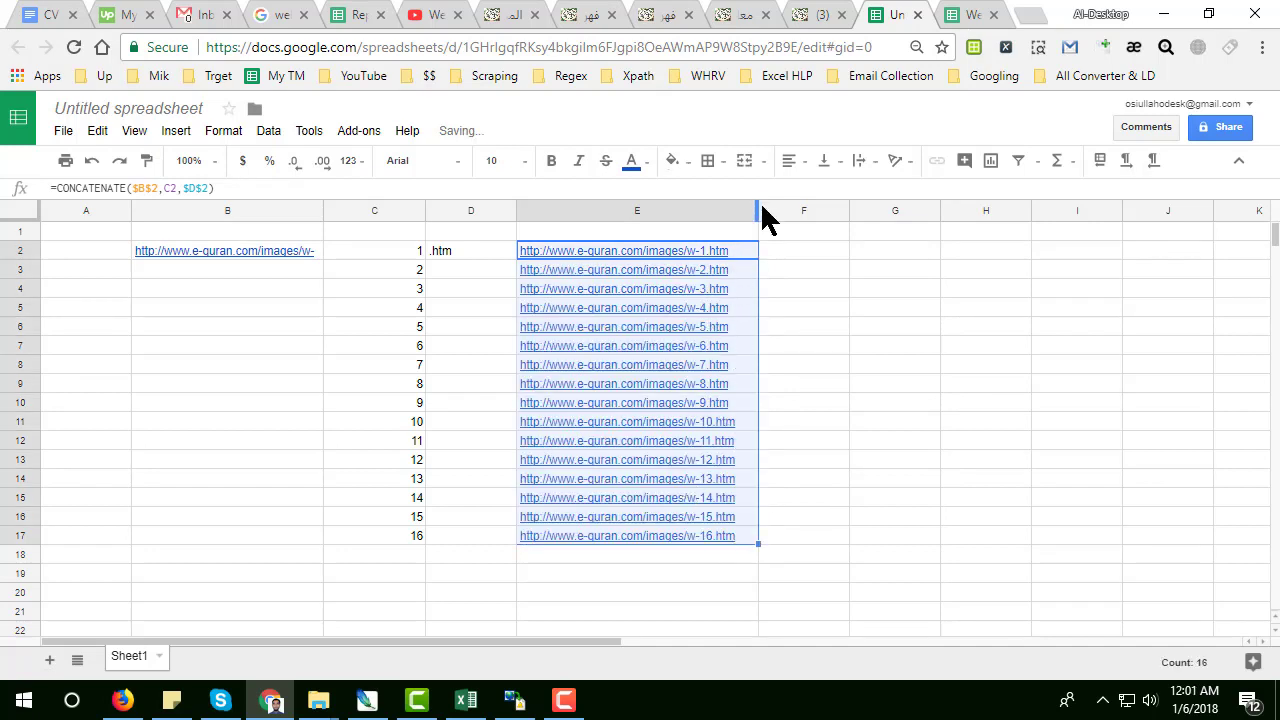
{"action": "left_click_drag", "start_coordinate": [766, 213], "coordinate": [849, 260]}
{"action": "left_click", "coordinate": [793, 283]}
{"action": "left_click_drag", "start_coordinate": [760, 213], "coordinate": [798, 227]}
{"action": "left_click_drag", "start_coordinate": [800, 345], "coordinate": [794, 360]}
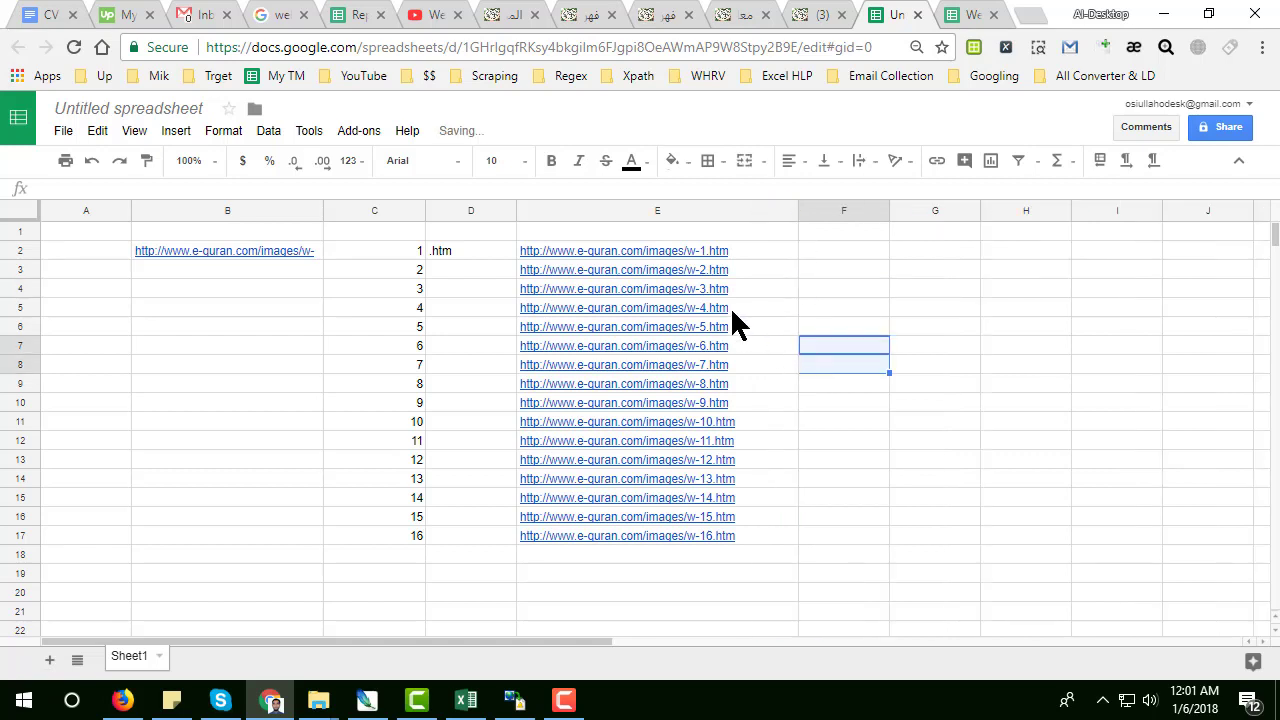
Step: Test the generated w-1.htm link in E2 by opening its page, and return to the spreadsheet
{"action": "left_click", "coordinate": [735, 250]}
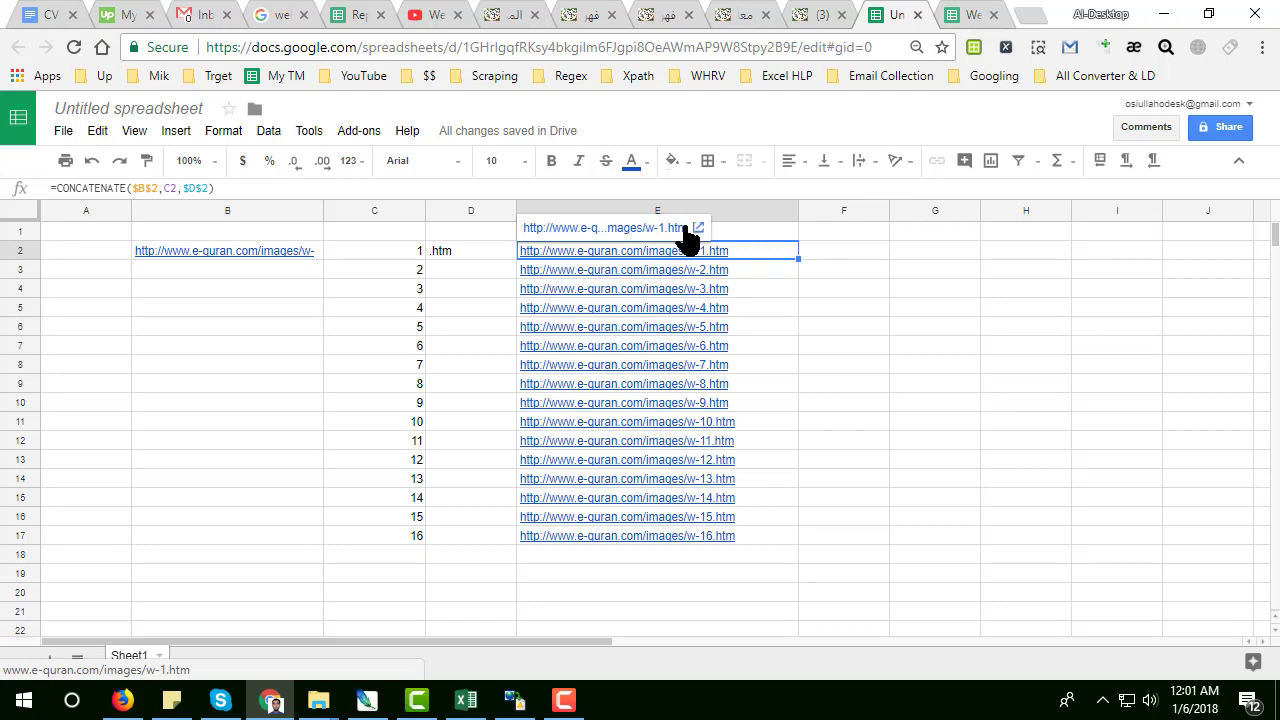
{"action": "left_click", "coordinate": [690, 238]}
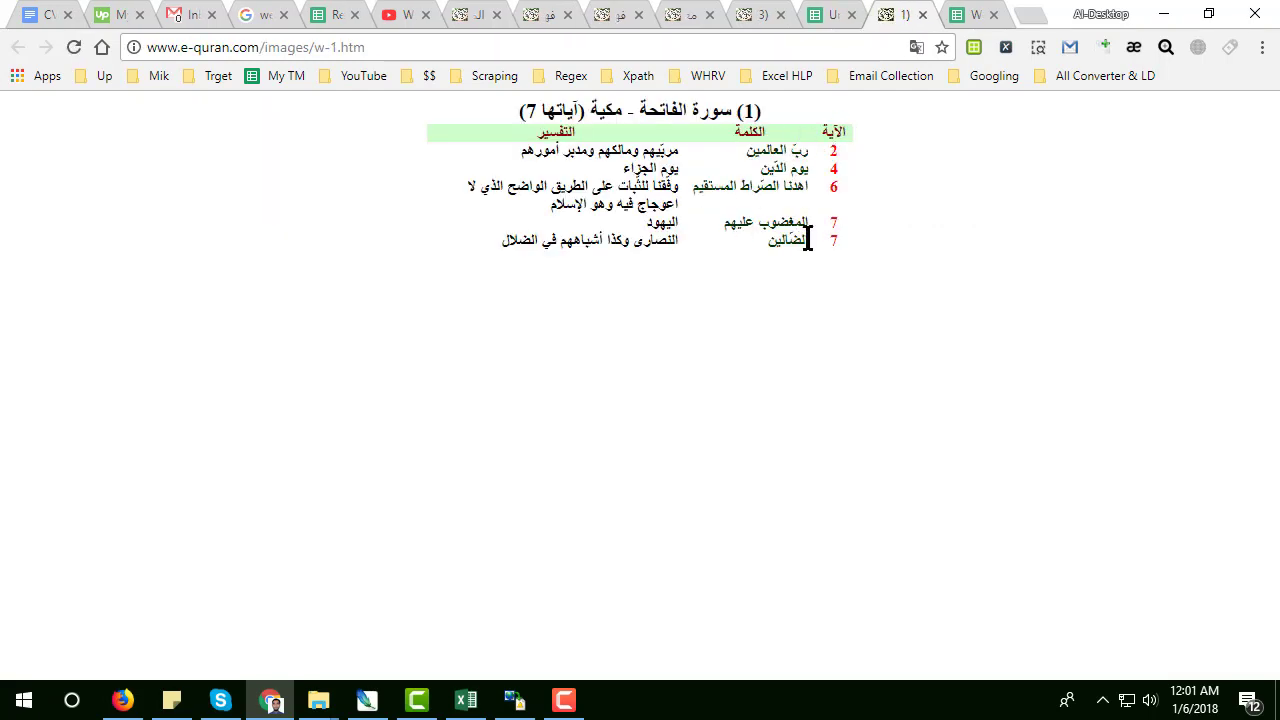
{"action": "left_click", "coordinate": [829, 16]}
Step: Open the generated w-4.htm link from E5 and look through that surah's word-meaning table
{"action": "left_click", "coordinate": [721, 309]}
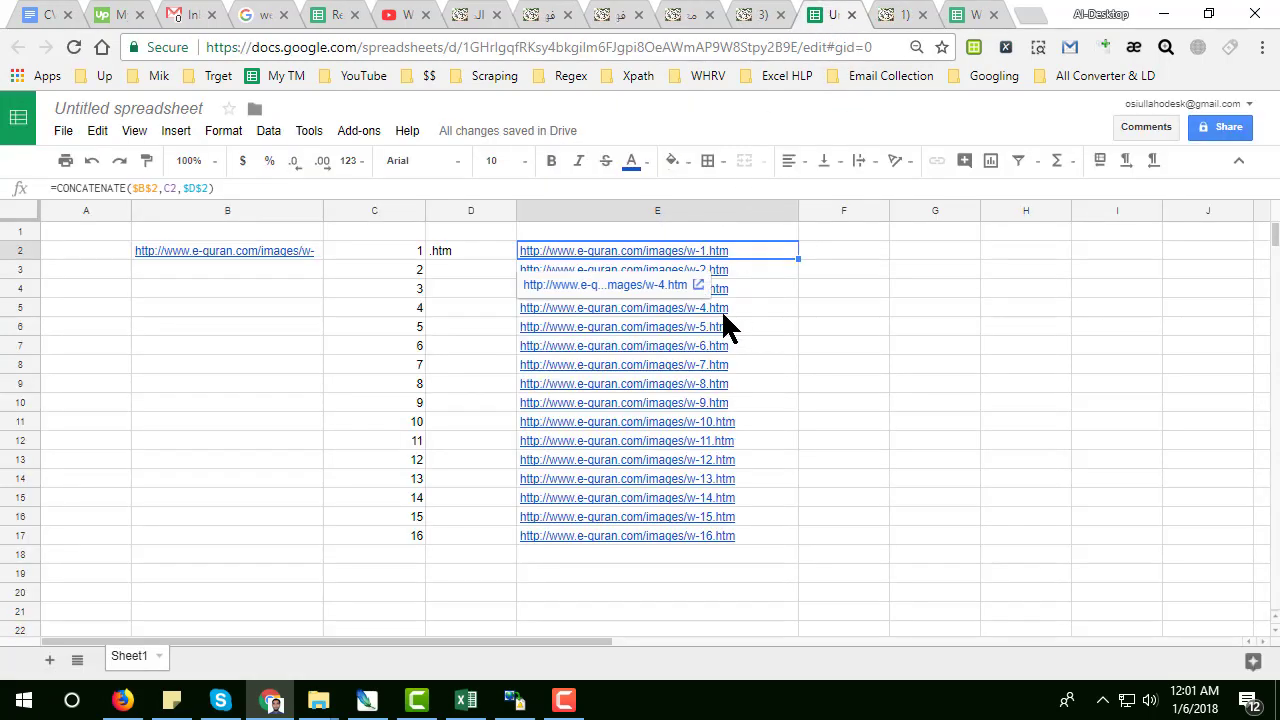
{"action": "left_click", "coordinate": [688, 285]}
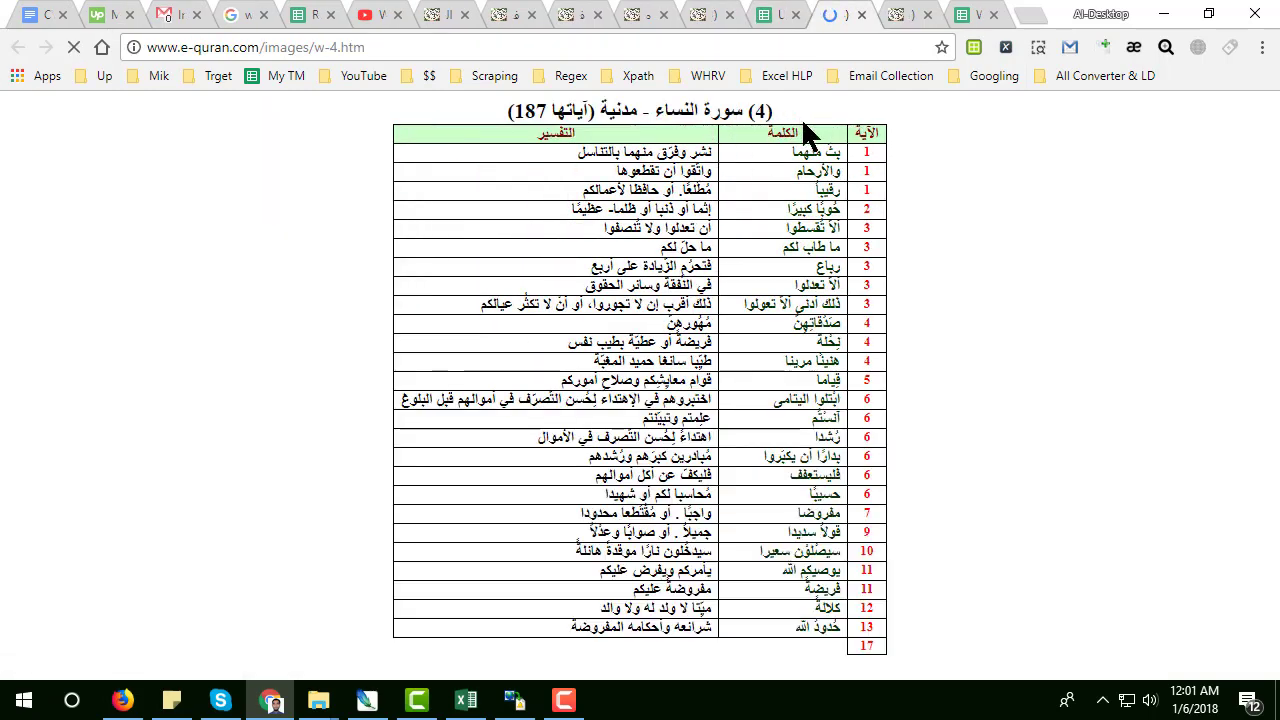
{"action": "scroll", "coordinate": [736, 364], "scroll_direction": "down", "scroll_amount": 15}
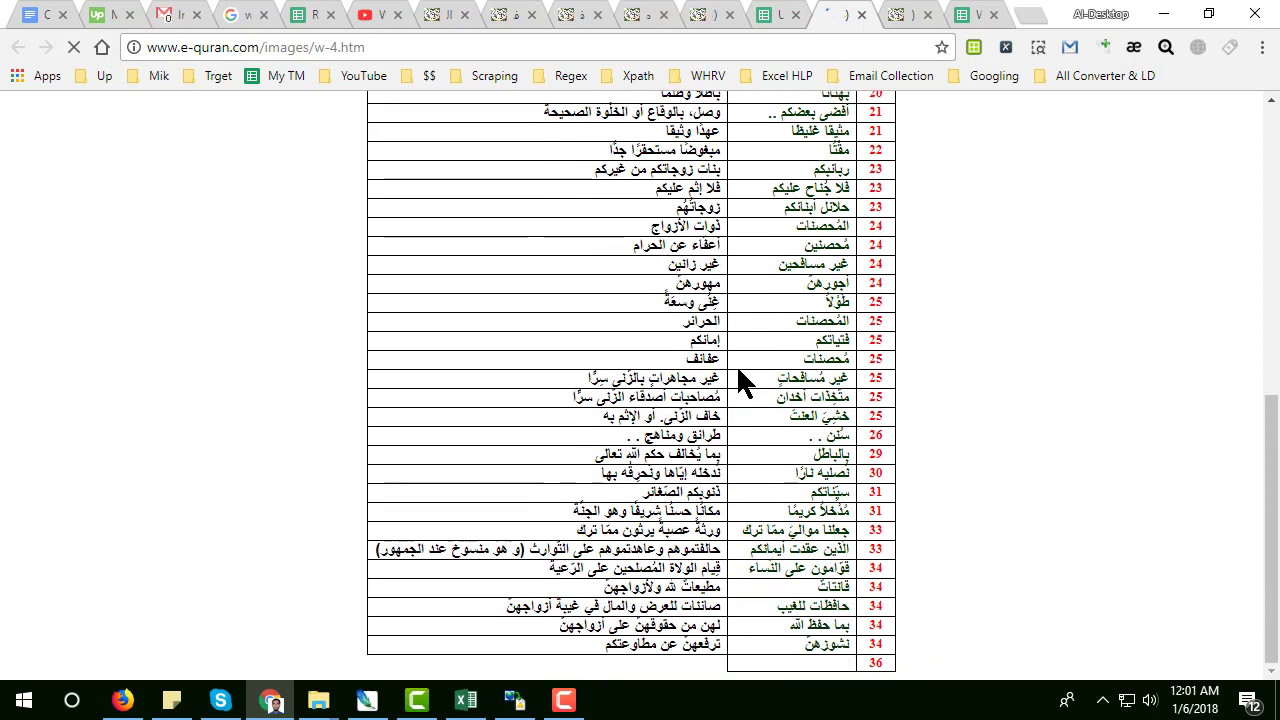
{"action": "scroll", "coordinate": [810, 636], "scroll_direction": "up", "scroll_amount": 15}
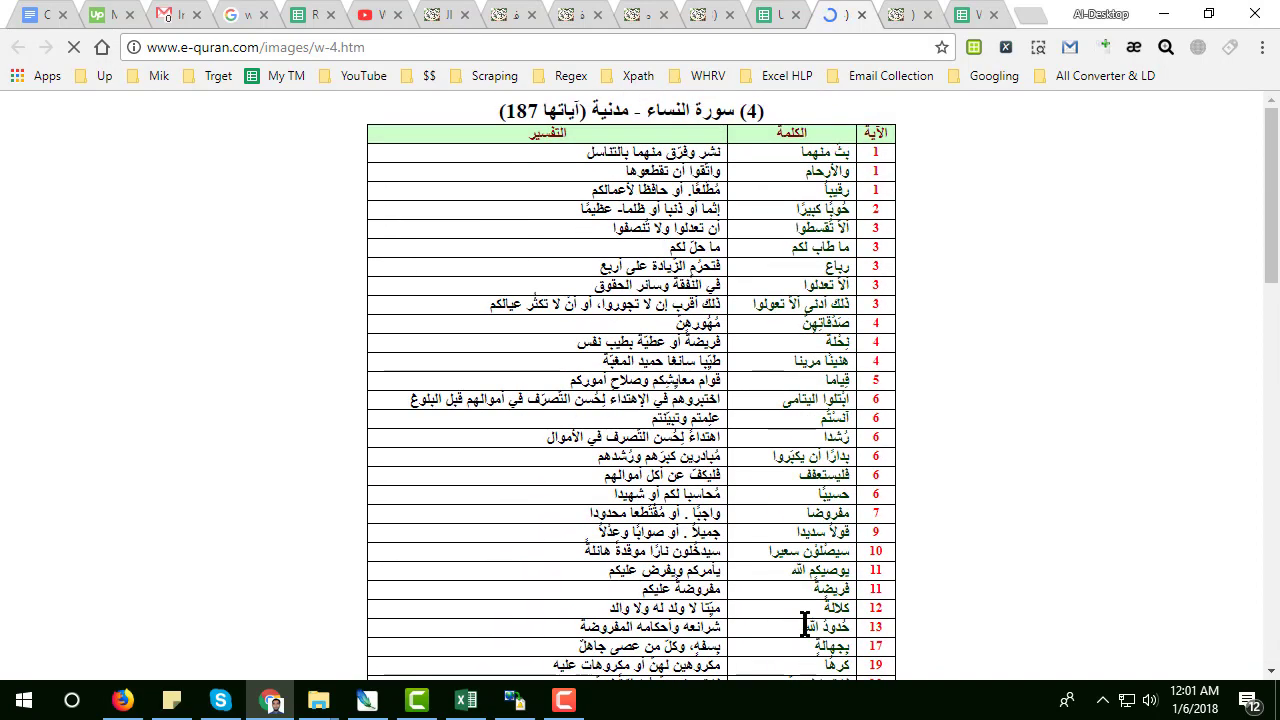
Step: Close the browser pages showing w-1.htm, w-4.htm and w-3.htm
{"action": "left_click", "coordinate": [900, 14]}
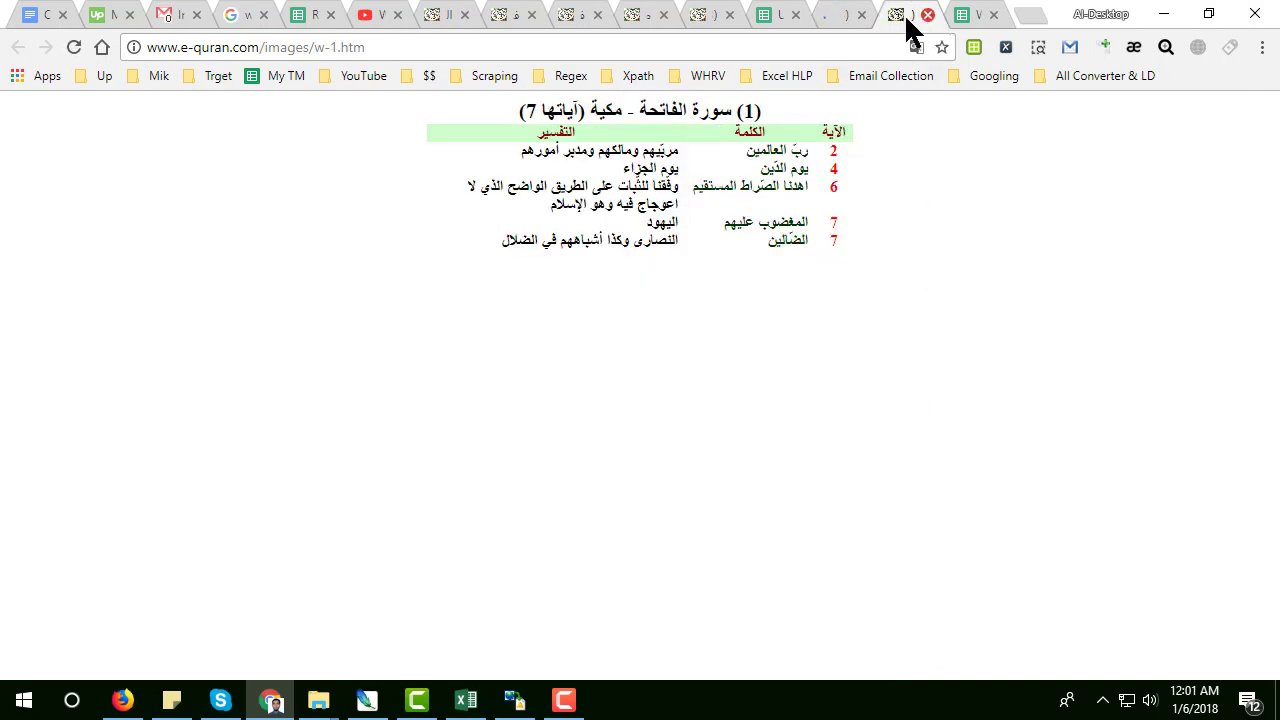
{"action": "left_click", "coordinate": [928, 14]}
{"action": "left_click", "coordinate": [835, 18]}
{"action": "left_click", "coordinate": [860, 14]}
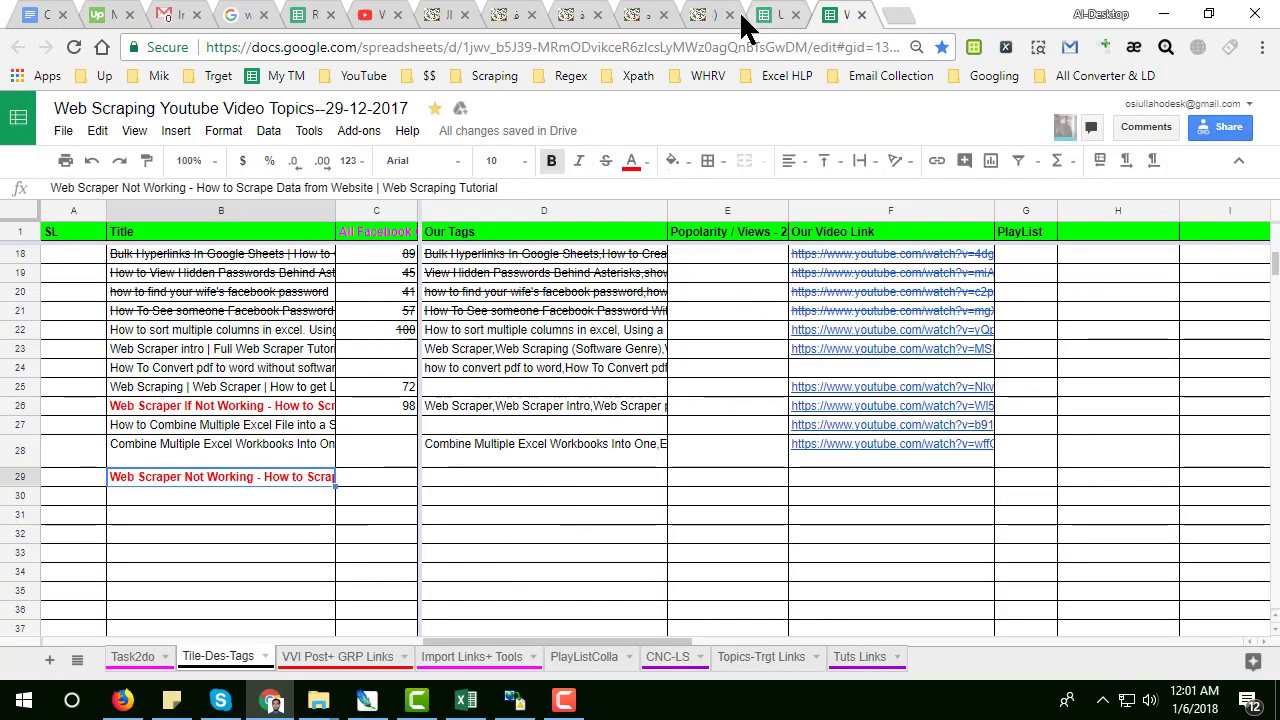
{"action": "left_click", "coordinate": [705, 18]}
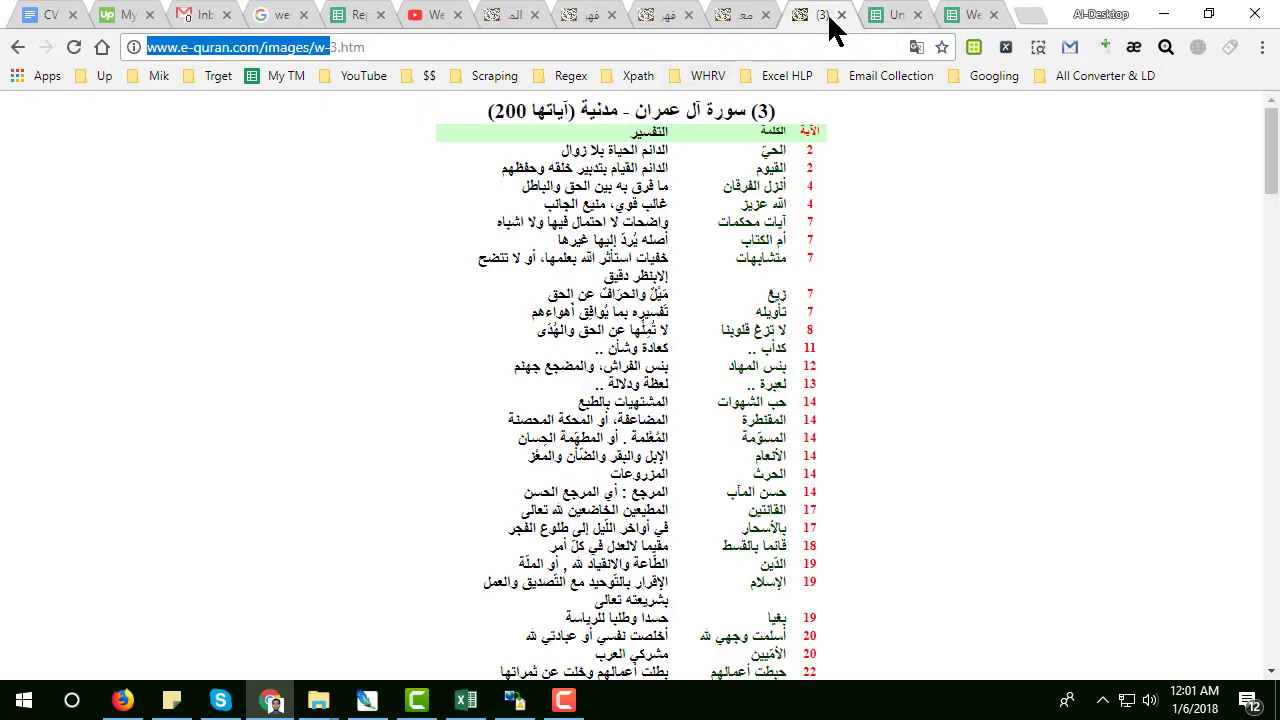
{"action": "left_click", "coordinate": [842, 15]}
Step: Look through the numbered surah index on e-quran.com down to its last entry
{"action": "left_click", "coordinate": [743, 16]}
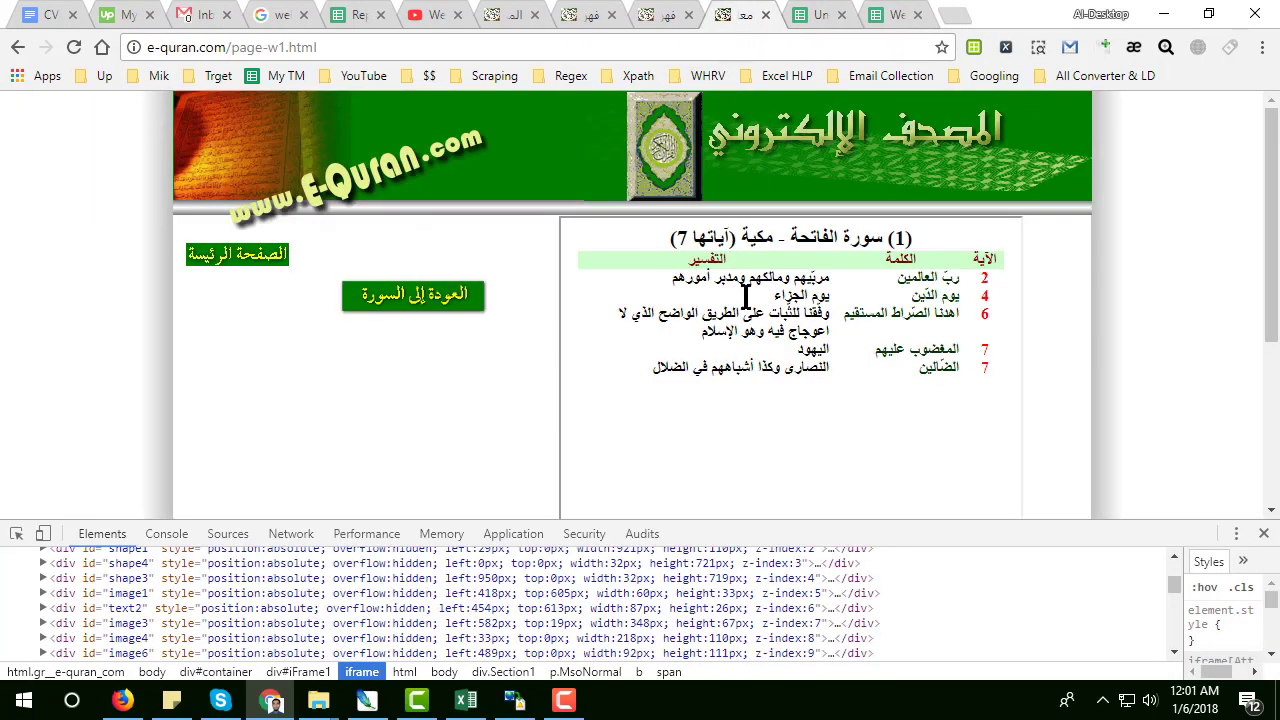
{"action": "left_click", "coordinate": [720, 15]}
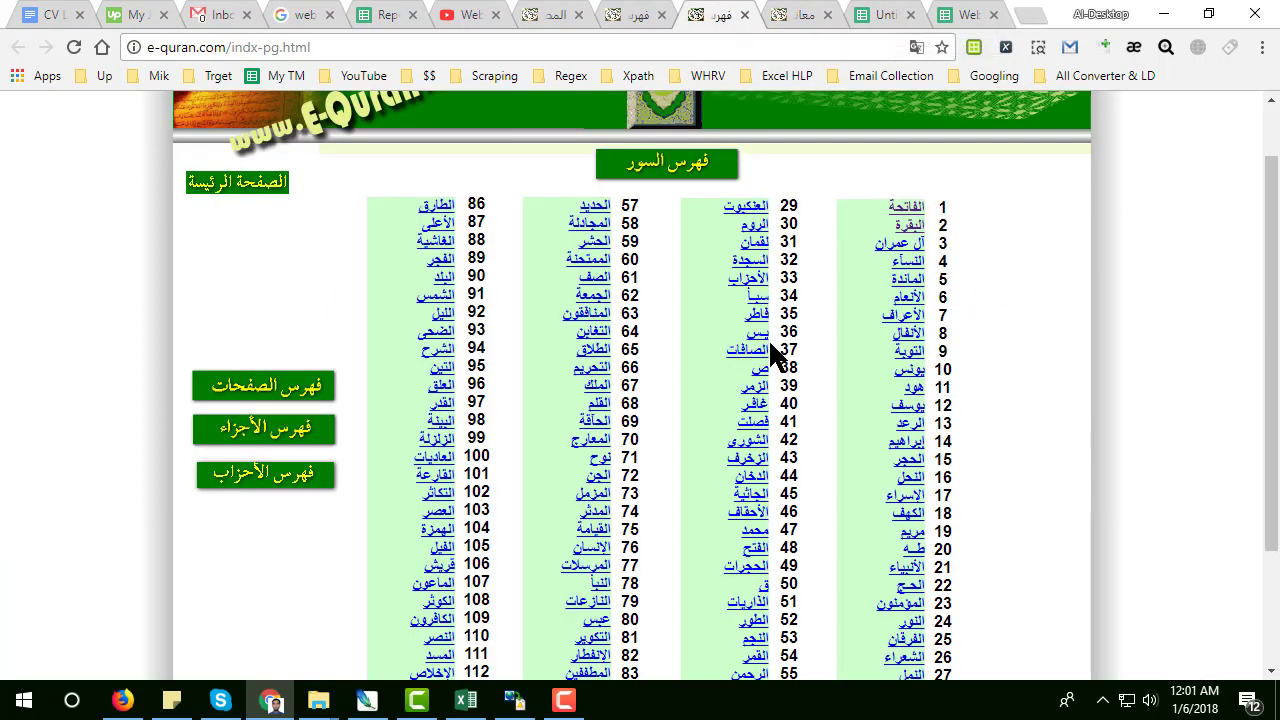
{"action": "scroll", "coordinate": [760, 360], "scroll_direction": "down", "scroll_amount": 3}
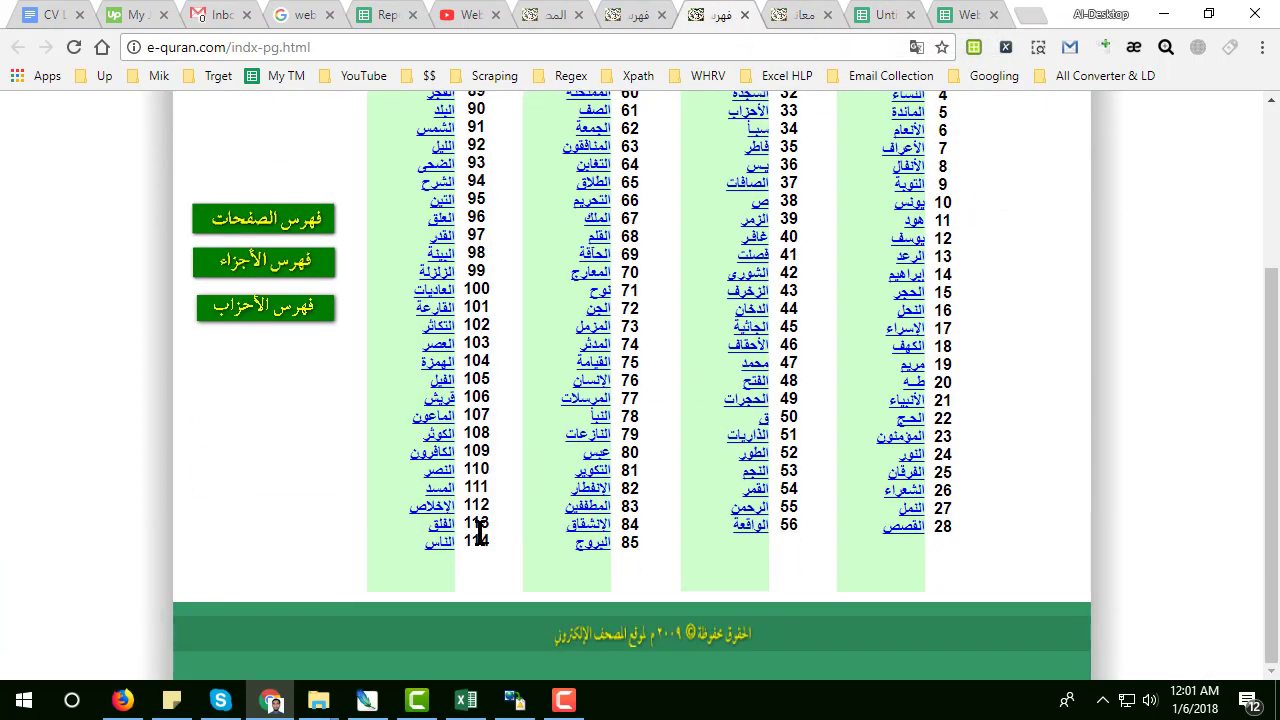
{"action": "scroll", "coordinate": [478, 533], "scroll_direction": "up", "scroll_amount": 3}
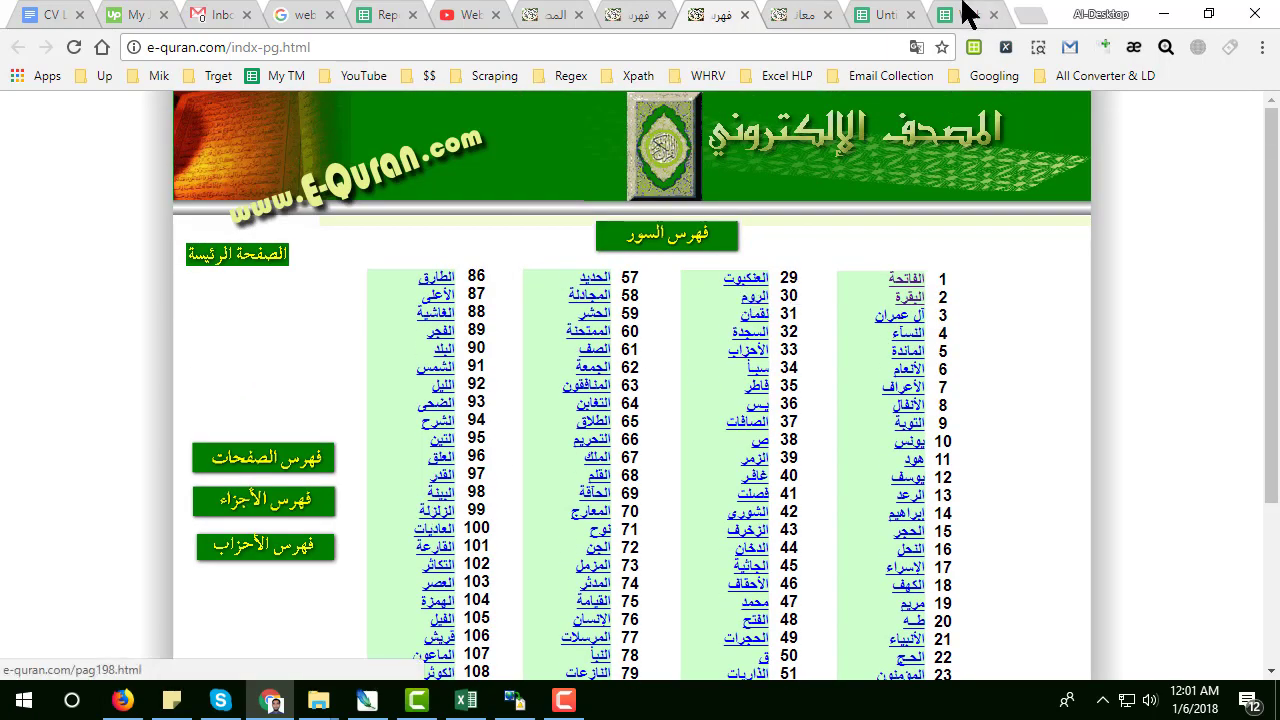
Step: Return to the spreadsheet of generated links and copy the URLs in E2 to E13
{"action": "left_click", "coordinate": [866, 16]}
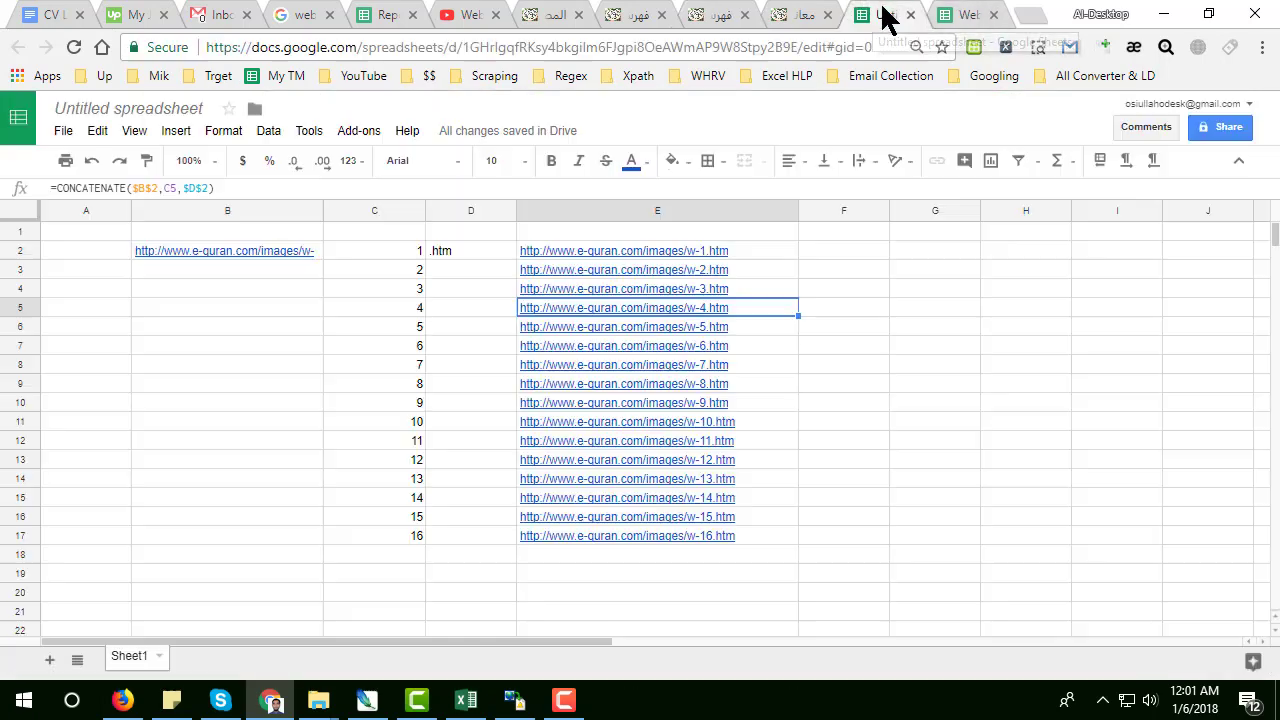
{"action": "left_click", "coordinate": [744, 250]}
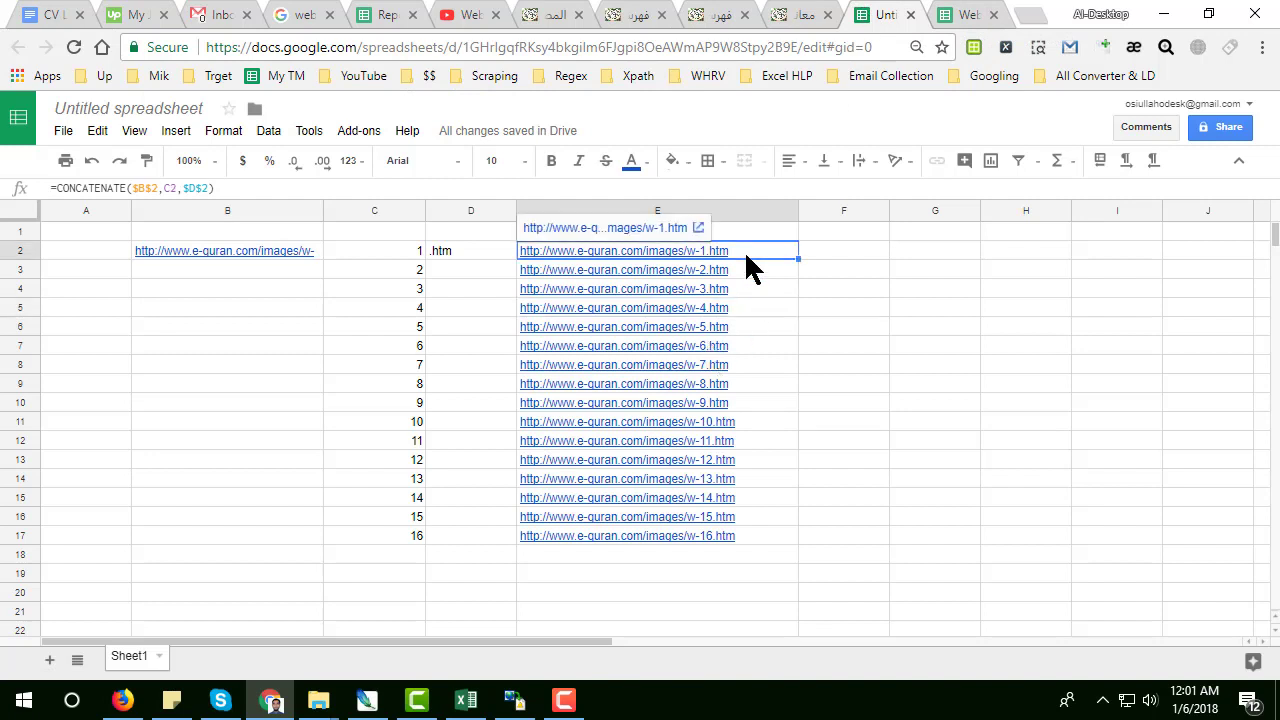
{"action": "left_click", "coordinate": [744, 541]}
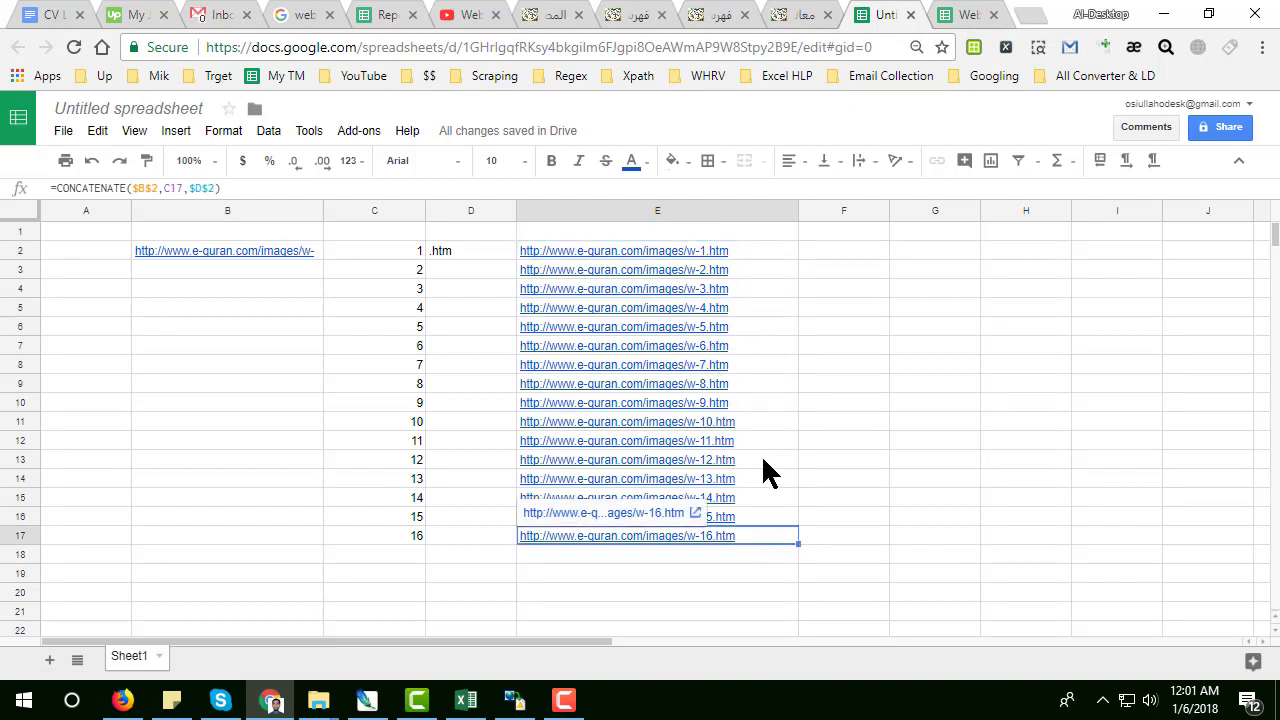
{"action": "left_click", "coordinate": [752, 260]}
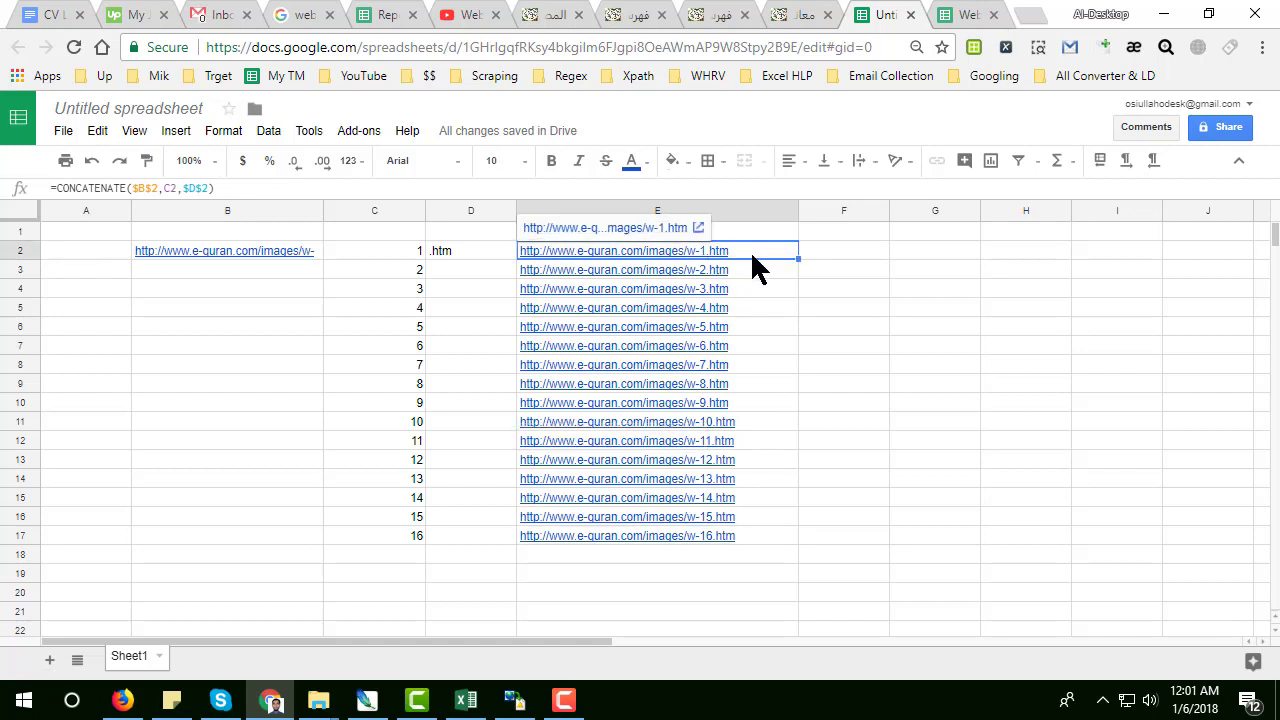
{"action": "left_click_drag", "start_coordinate": [752, 262], "coordinate": [760, 463]}
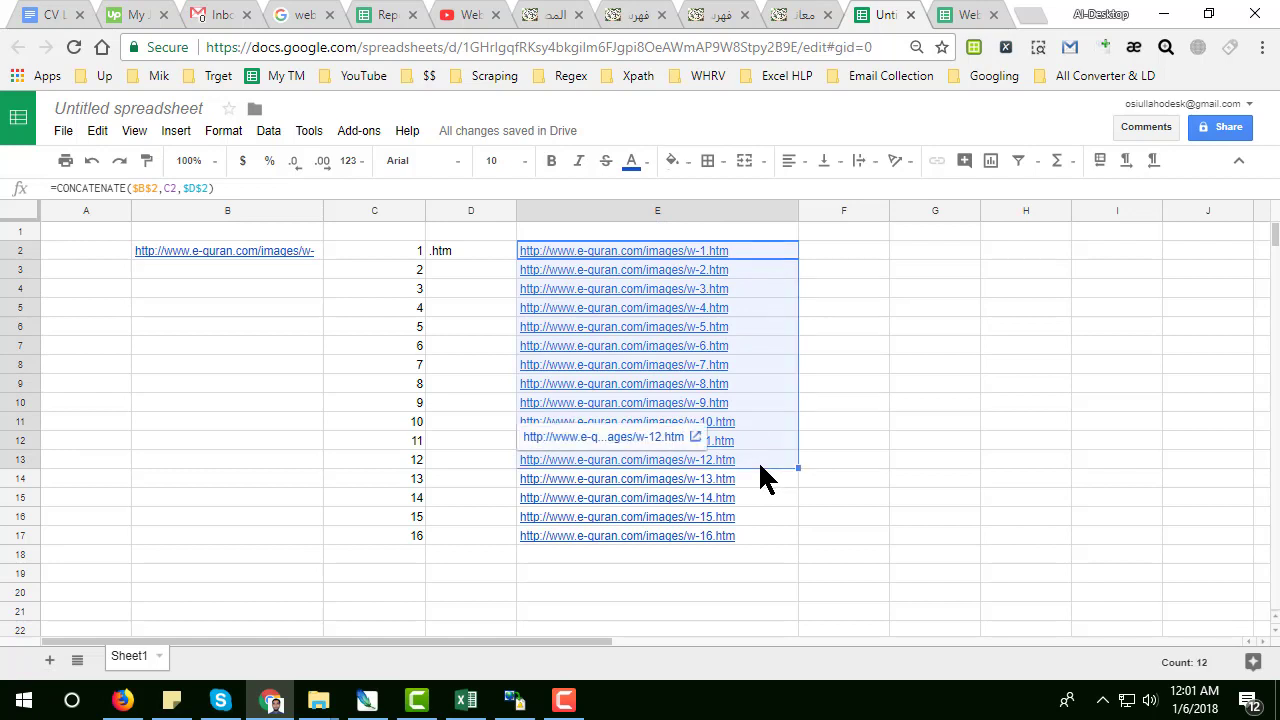
{"action": "left_click_drag", "start_coordinate": [760, 464], "coordinate": [760, 464]}
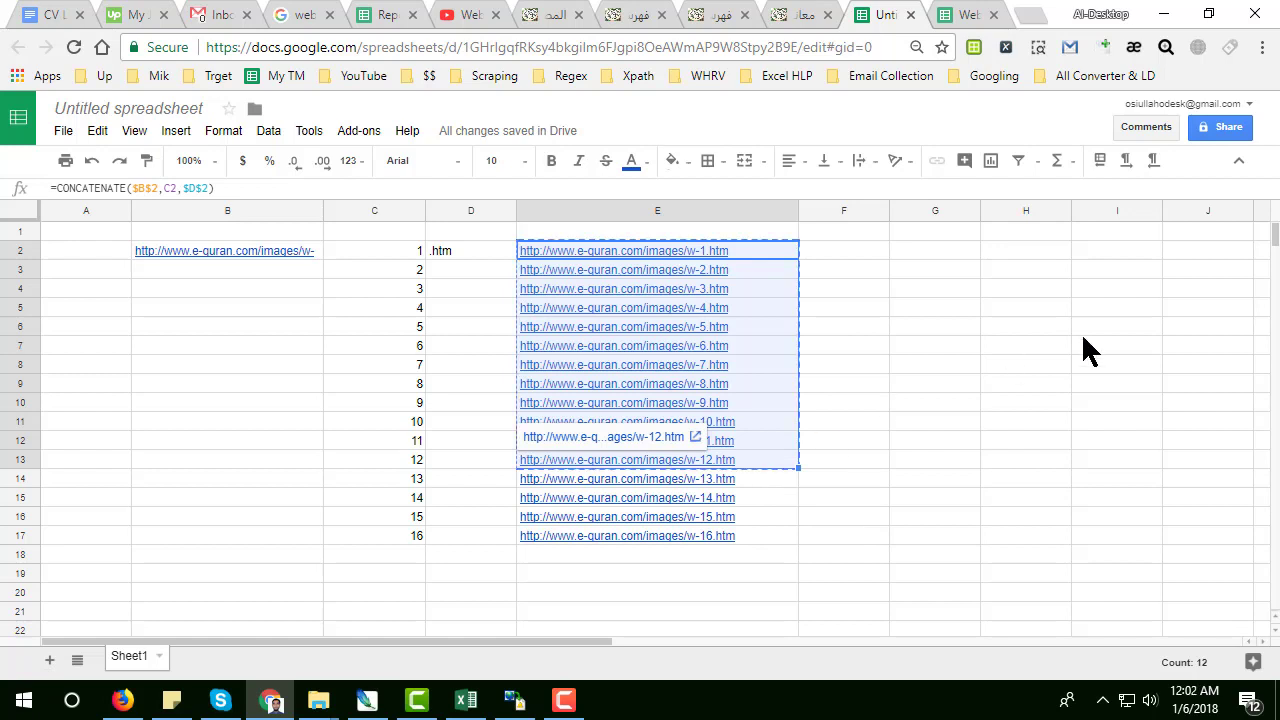
Step: Open the Chrono download manager and prepare a new task with the copied w-1.htm to w-12.htm links, checking the URL list
{"action": "left_click", "coordinate": [1262, 47]}
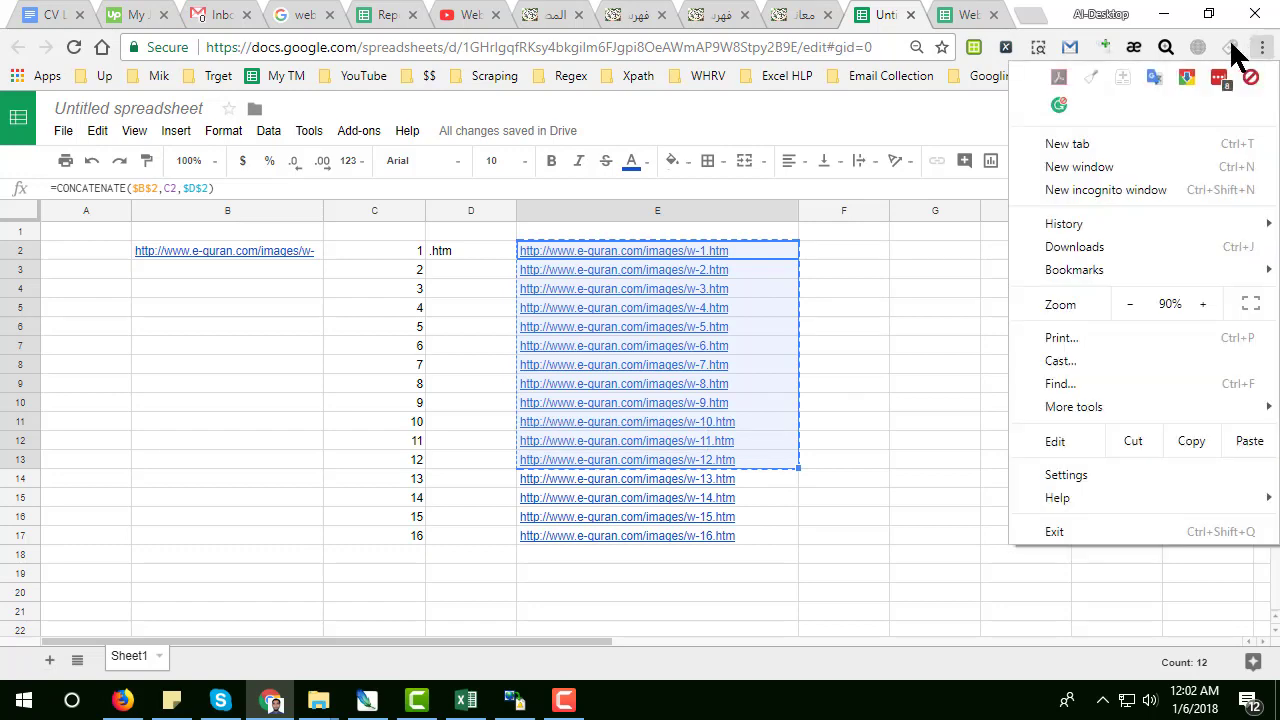
{"action": "left_click", "coordinate": [1186, 77]}
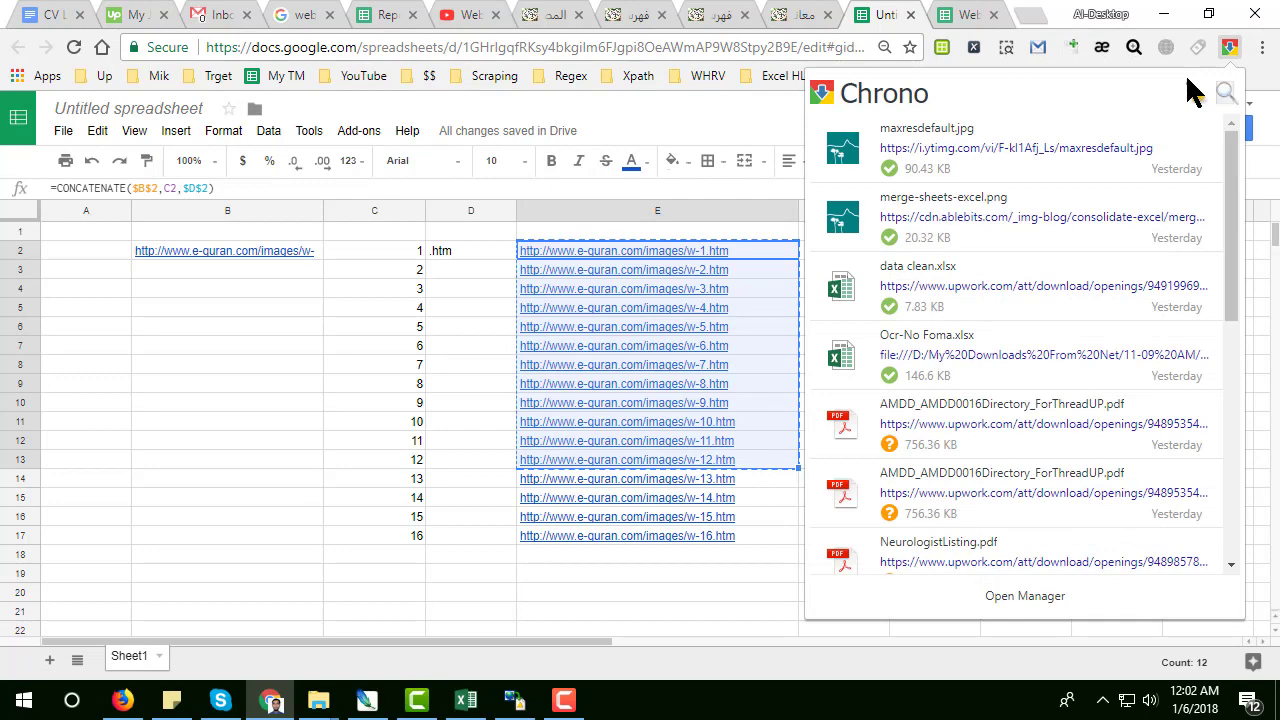
{"action": "left_click", "coordinate": [1017, 598]}
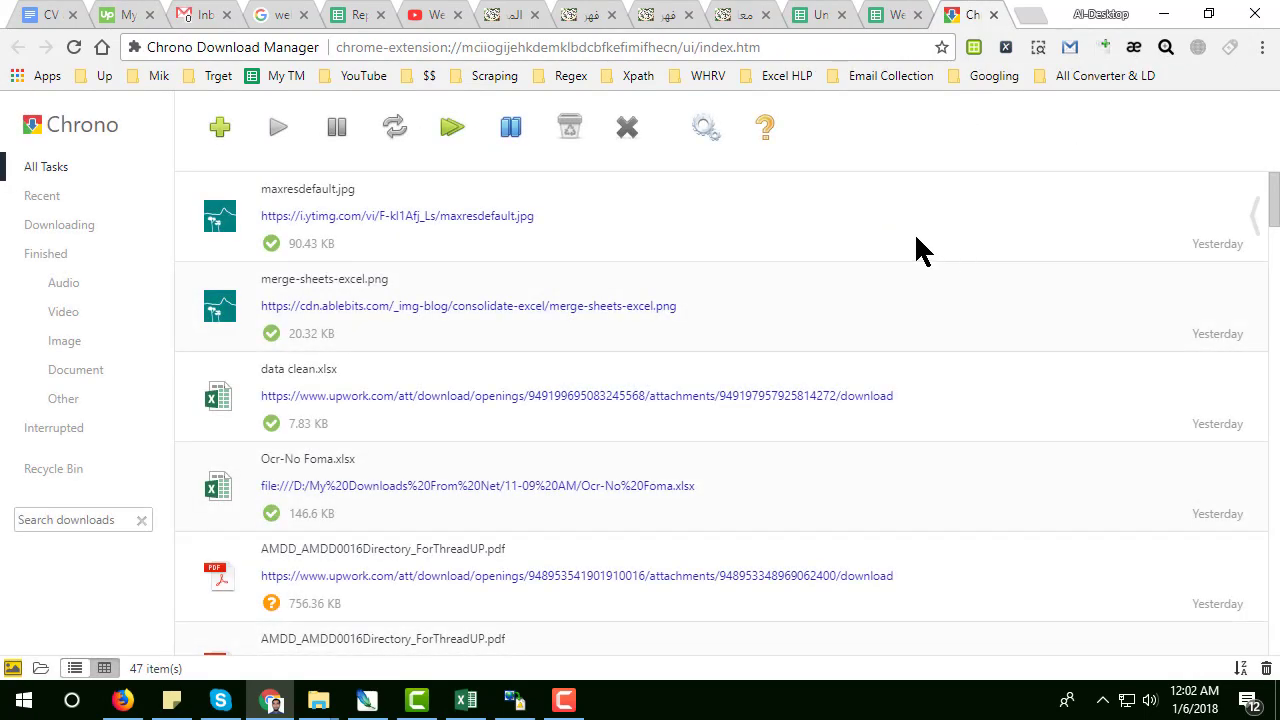
{"action": "left_click", "coordinate": [214, 132]}
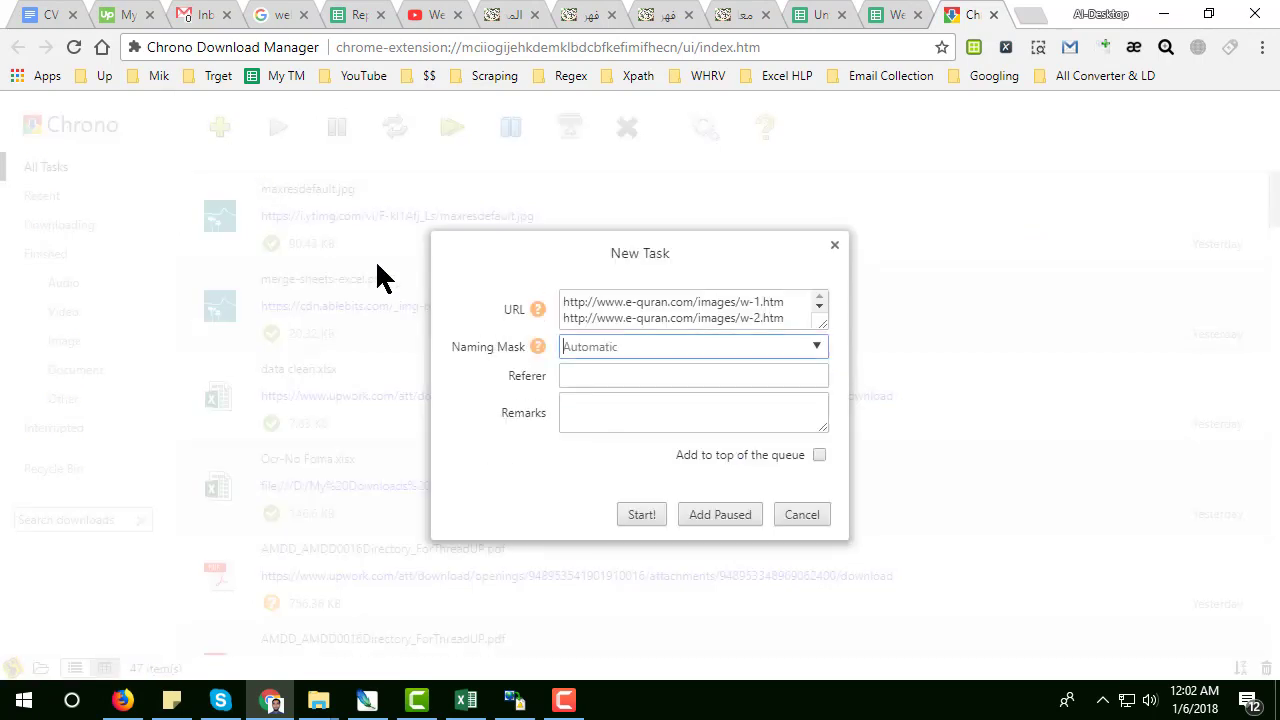
{"action": "left_click", "coordinate": [721, 318]}
{"action": "left_click_drag", "start_coordinate": [822, 325], "coordinate": [909, 480]}
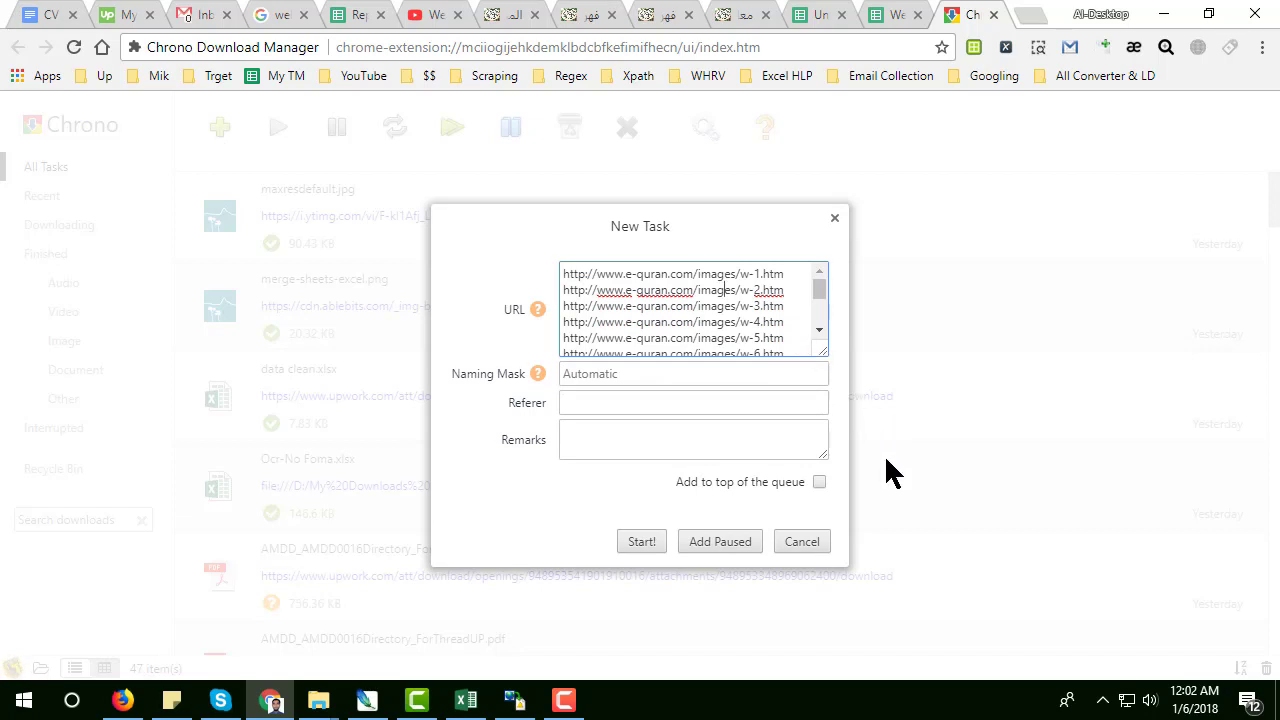
{"action": "scroll", "coordinate": [717, 303], "scroll_direction": "down", "scroll_amount": 1}
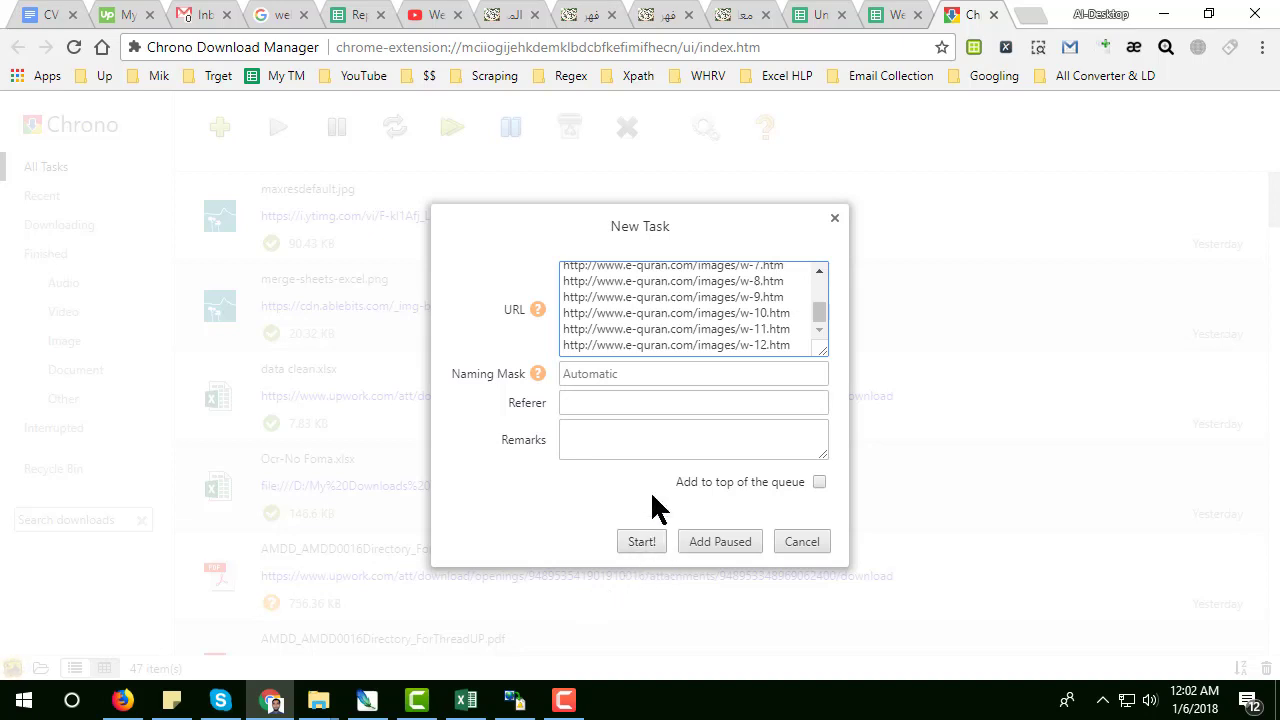
{"action": "scroll", "coordinate": [692, 335], "scroll_direction": "up", "scroll_amount": 1}
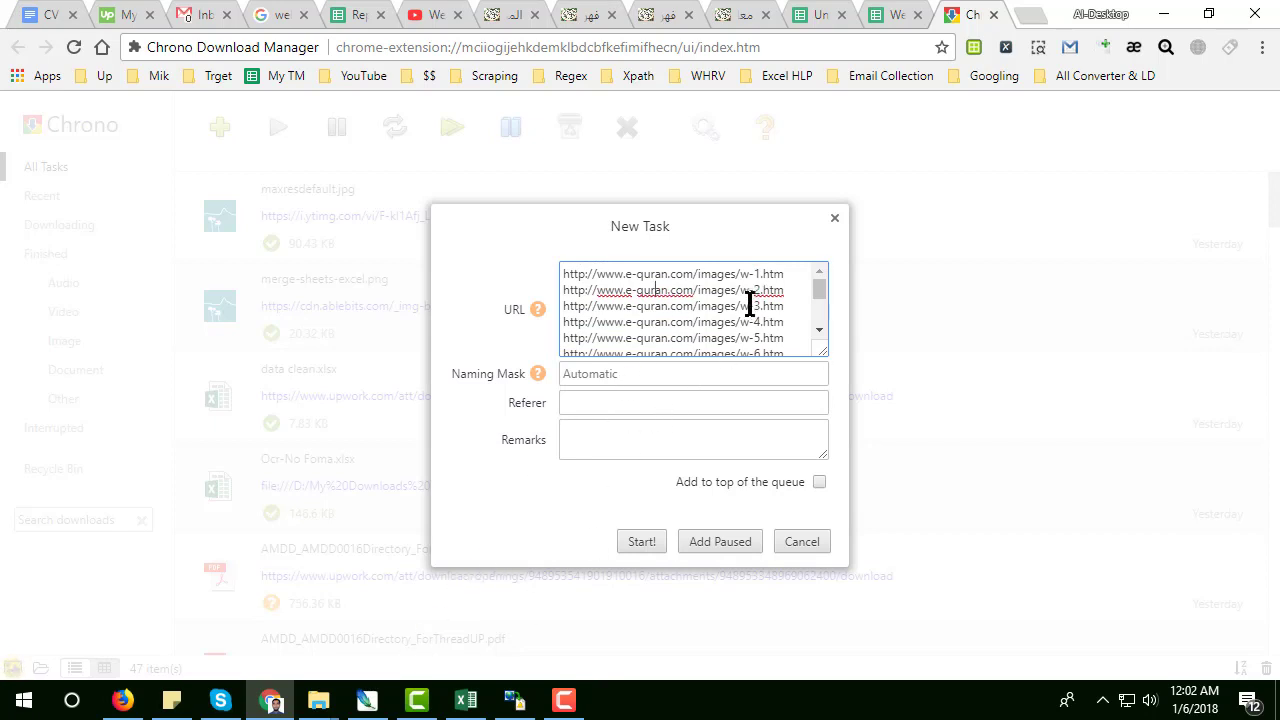
Step: Inspect the downloaded pages in the Arabic Site folder, preview w-1.htm in the browser, and close it along with the download manager
{"action": "mouse_move", "coordinate": [318, 700]}
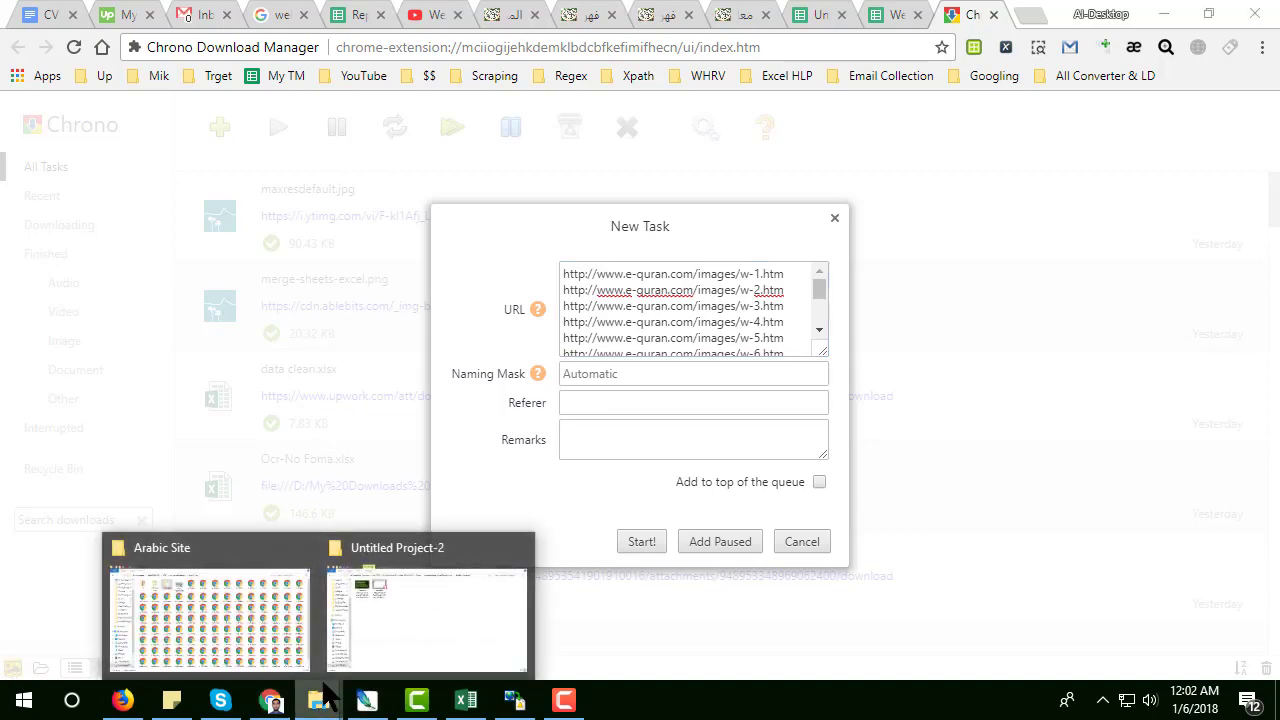
{"action": "left_click", "coordinate": [286, 629]}
{"action": "scroll", "coordinate": [600, 400], "scroll_direction": "down", "scroll_amount": 1}
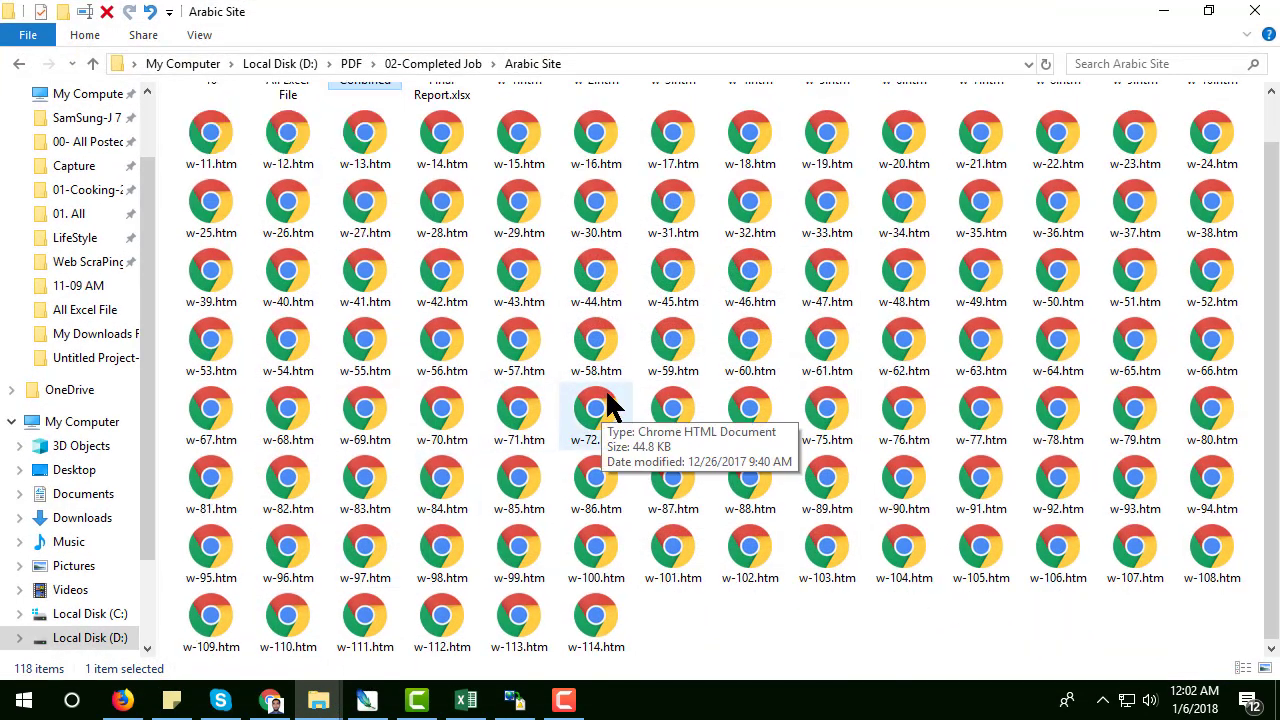
{"action": "right_click", "coordinate": [727, 623]}
{"action": "left_click", "coordinate": [780, 416]}
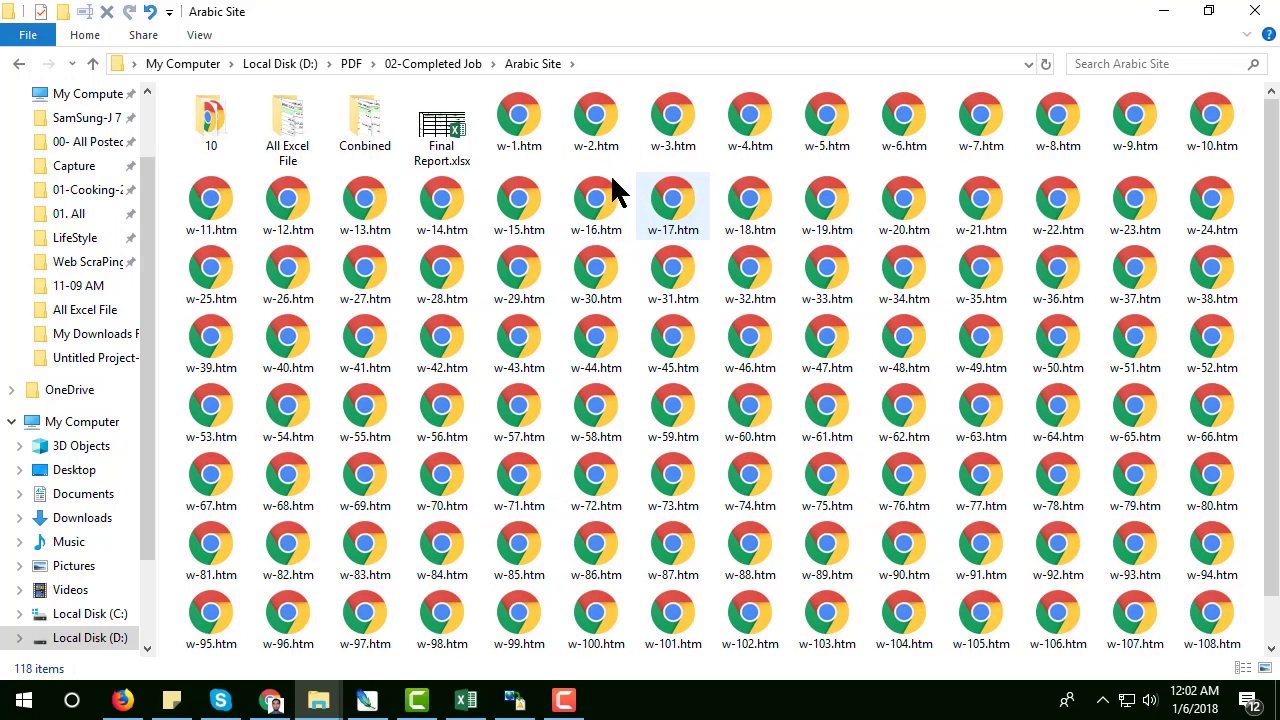
{"action": "double_click", "coordinate": [522, 122]}
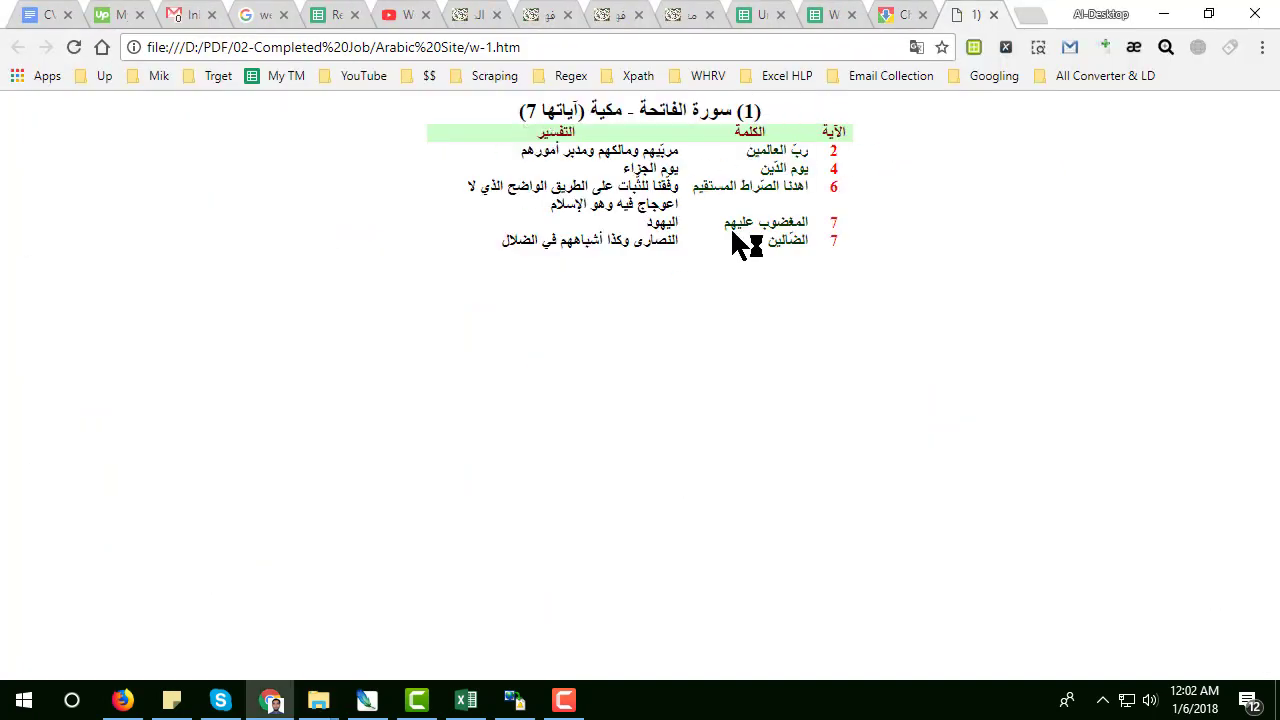
{"action": "left_click", "coordinate": [993, 15]}
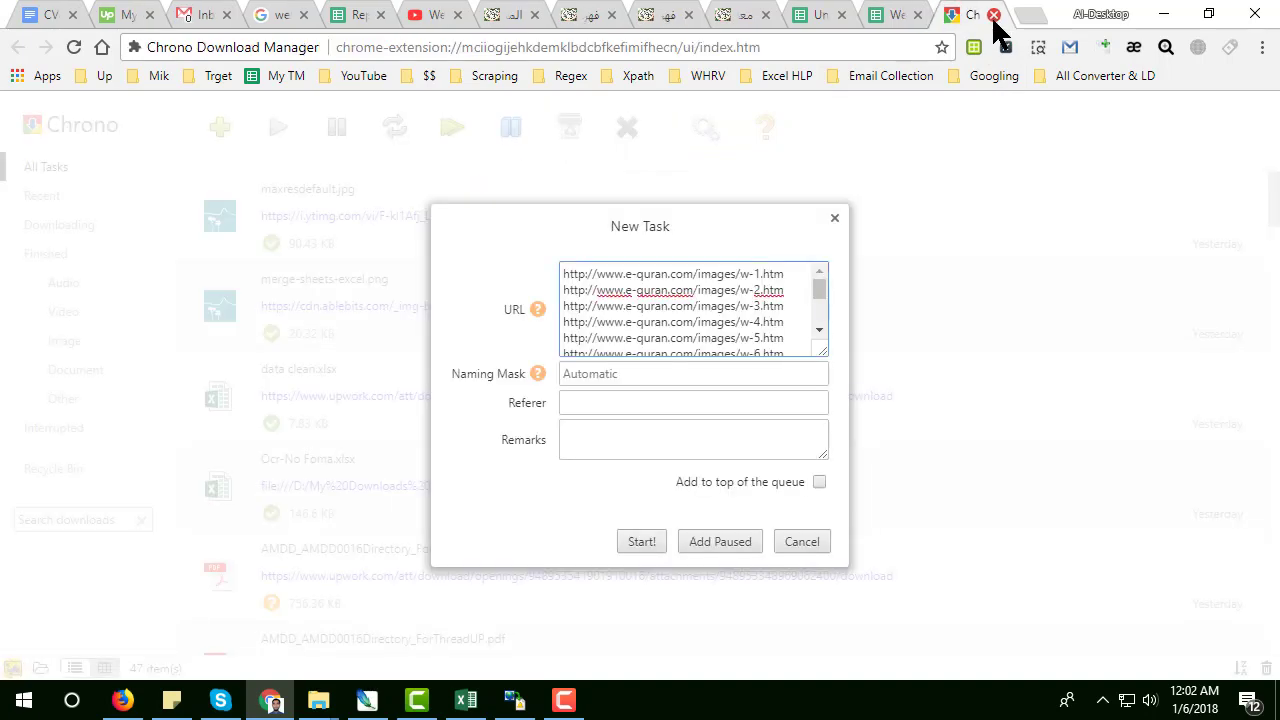
{"action": "left_click", "coordinate": [993, 15]}
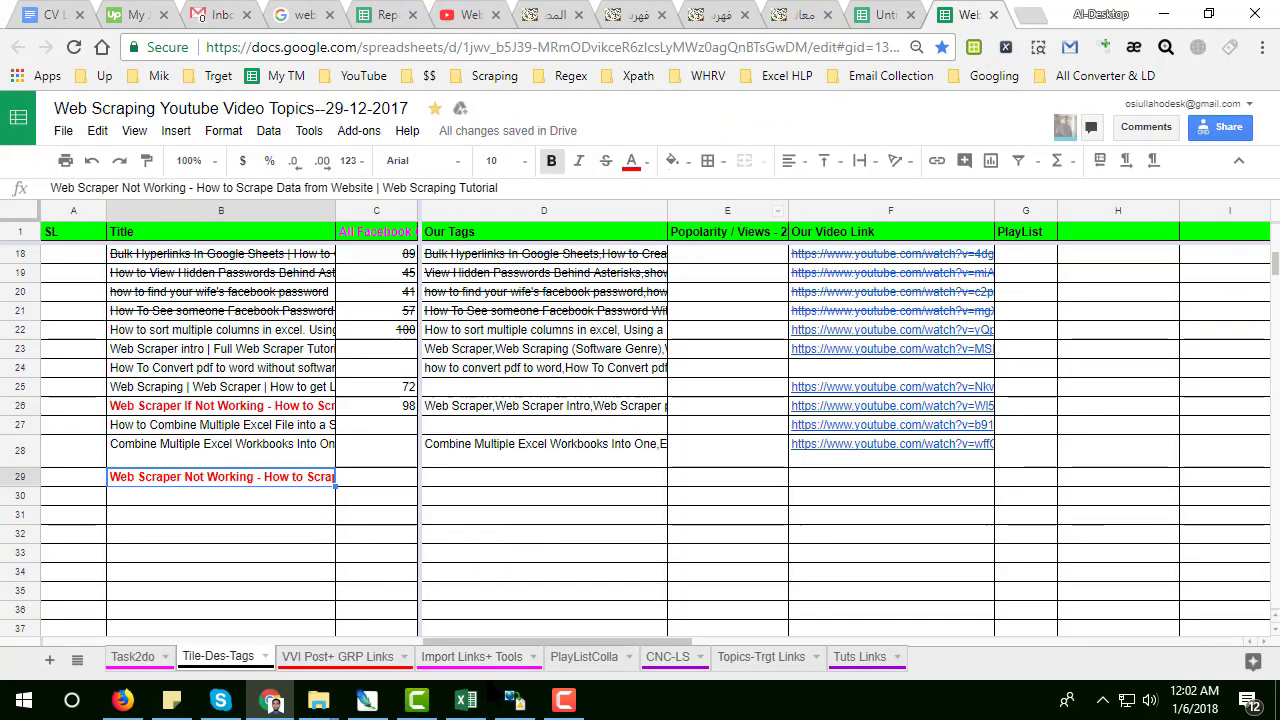
Step: Return to the Arabic Site folder, look through the saved pages up to w-114.htm, and refresh the folder
{"action": "left_click", "coordinate": [318, 700]}
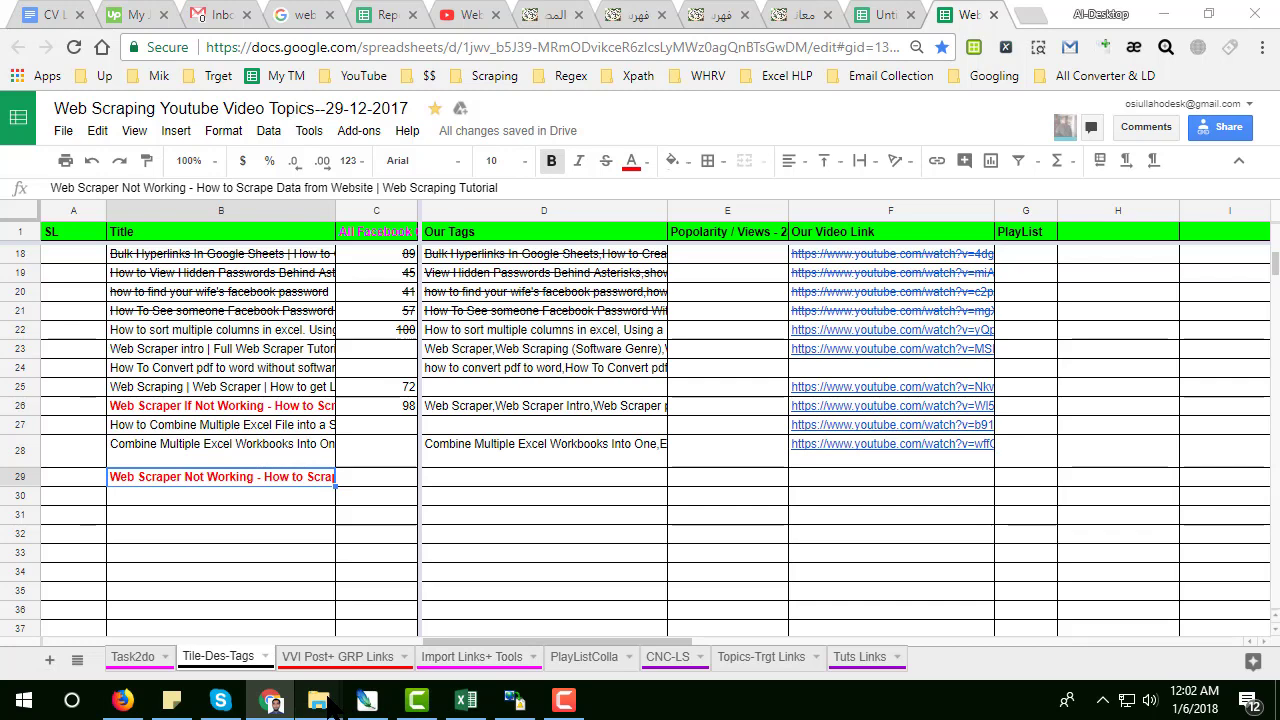
{"action": "left_click", "coordinate": [304, 609]}
{"action": "scroll", "coordinate": [578, 457], "scroll_direction": "down", "scroll_amount": 2}
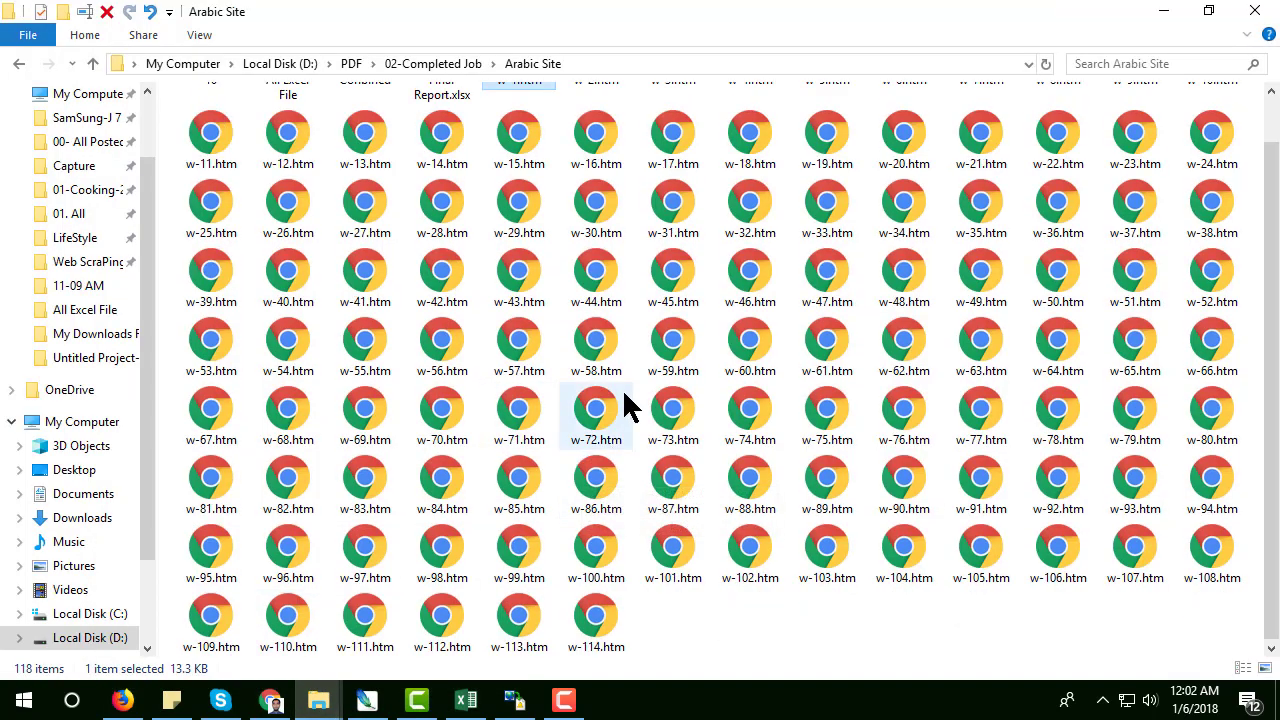
{"action": "right_click", "coordinate": [696, 619]}
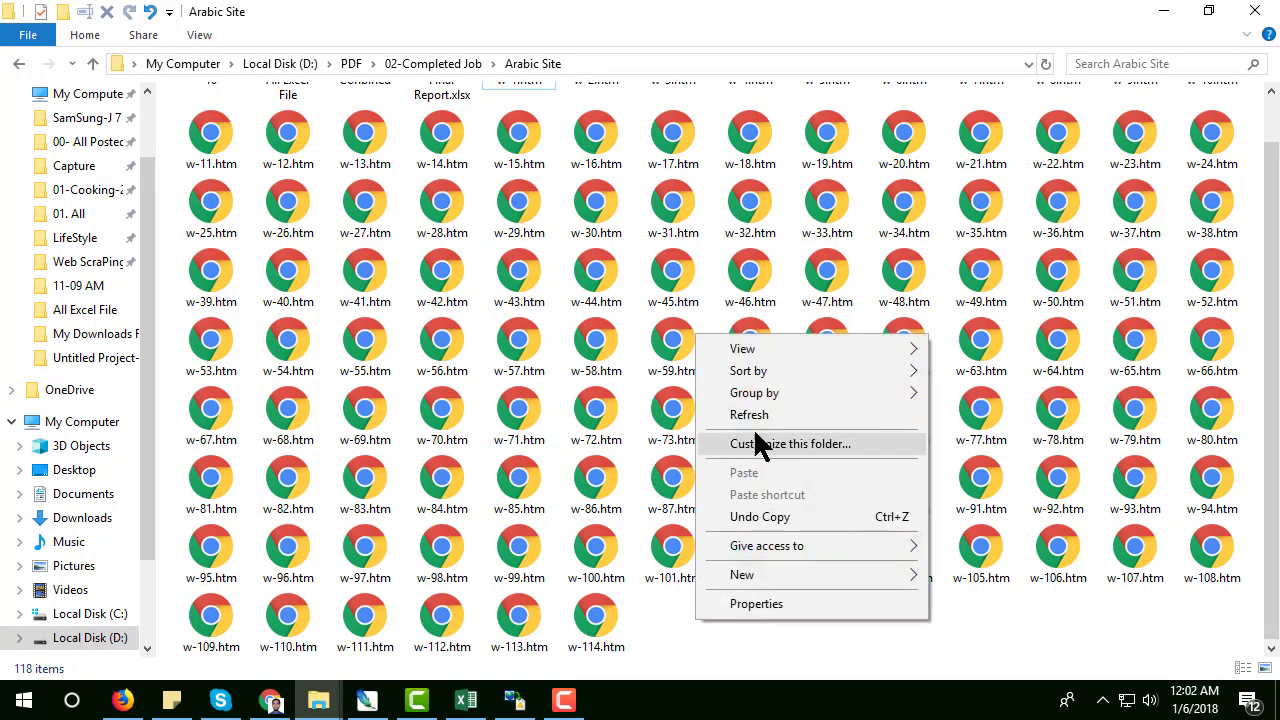
{"action": "left_click", "coordinate": [753, 415]}
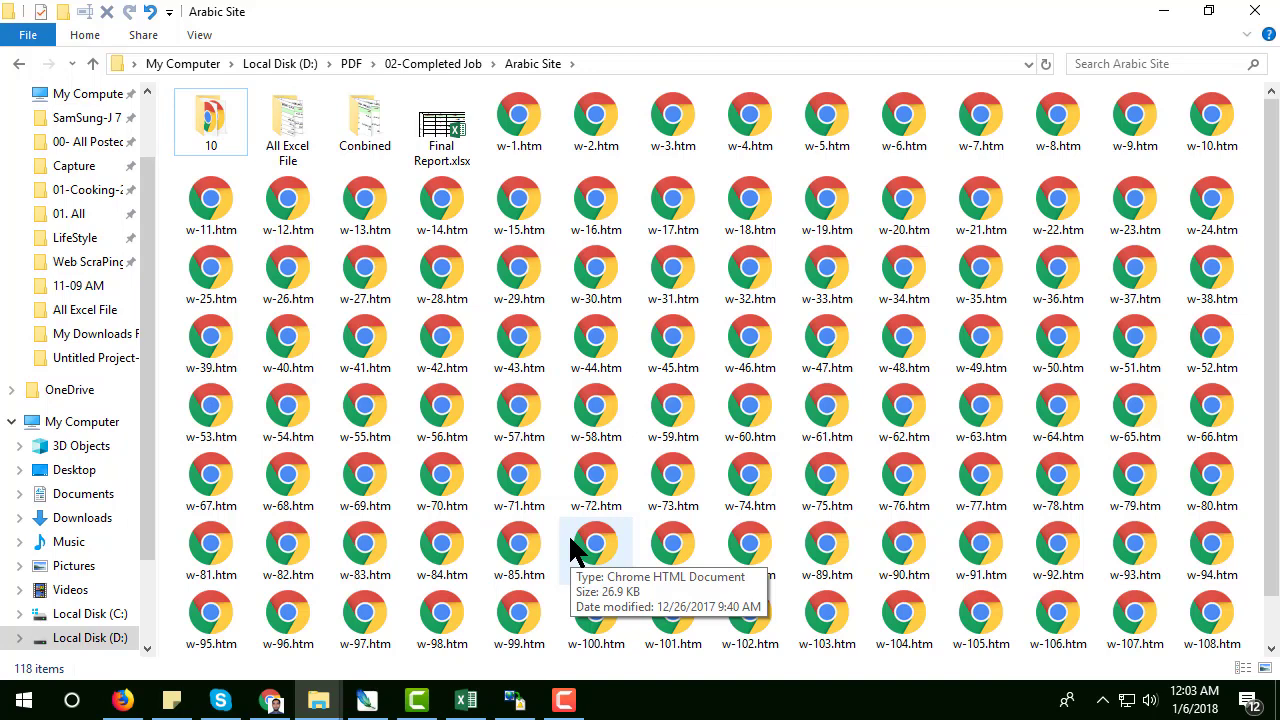
Step: Switch to Total HTML Converter and convert all the pages w-1.htm to w-10.htm in folder 10 into one combined Excel document, w-1.xlsx
{"action": "left_click", "coordinate": [518, 703]}
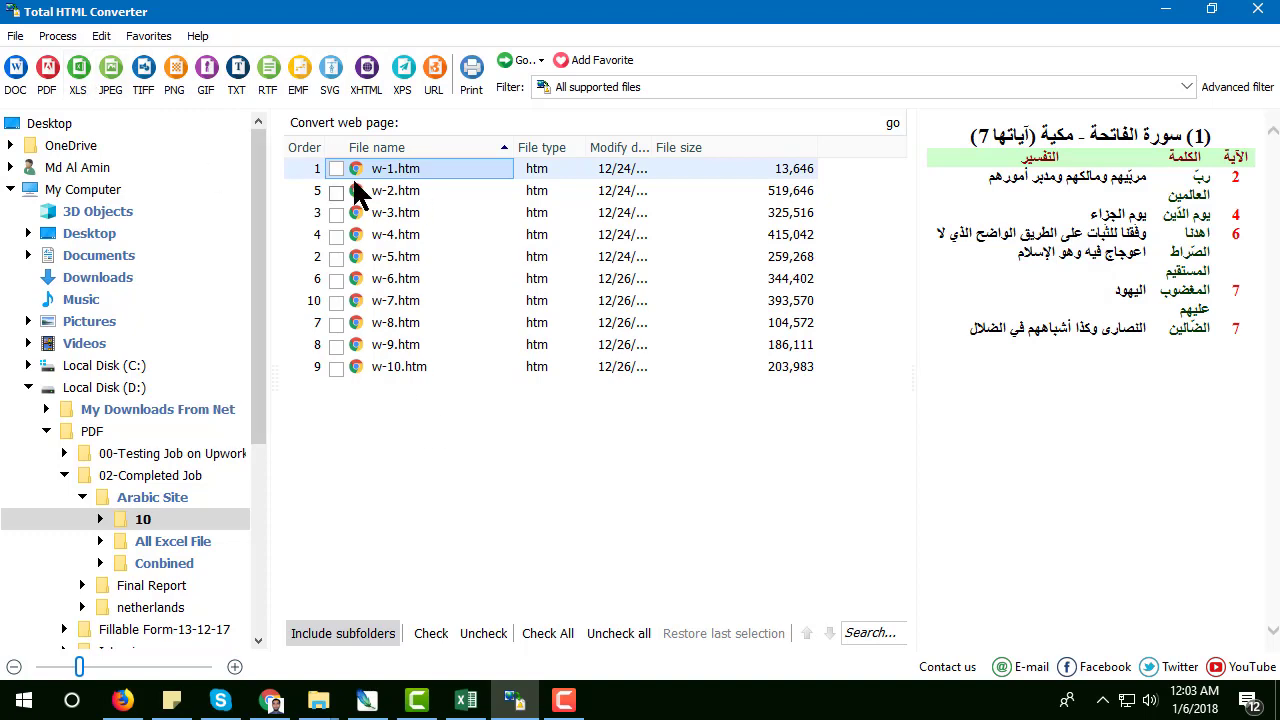
{"action": "left_click", "coordinate": [554, 636]}
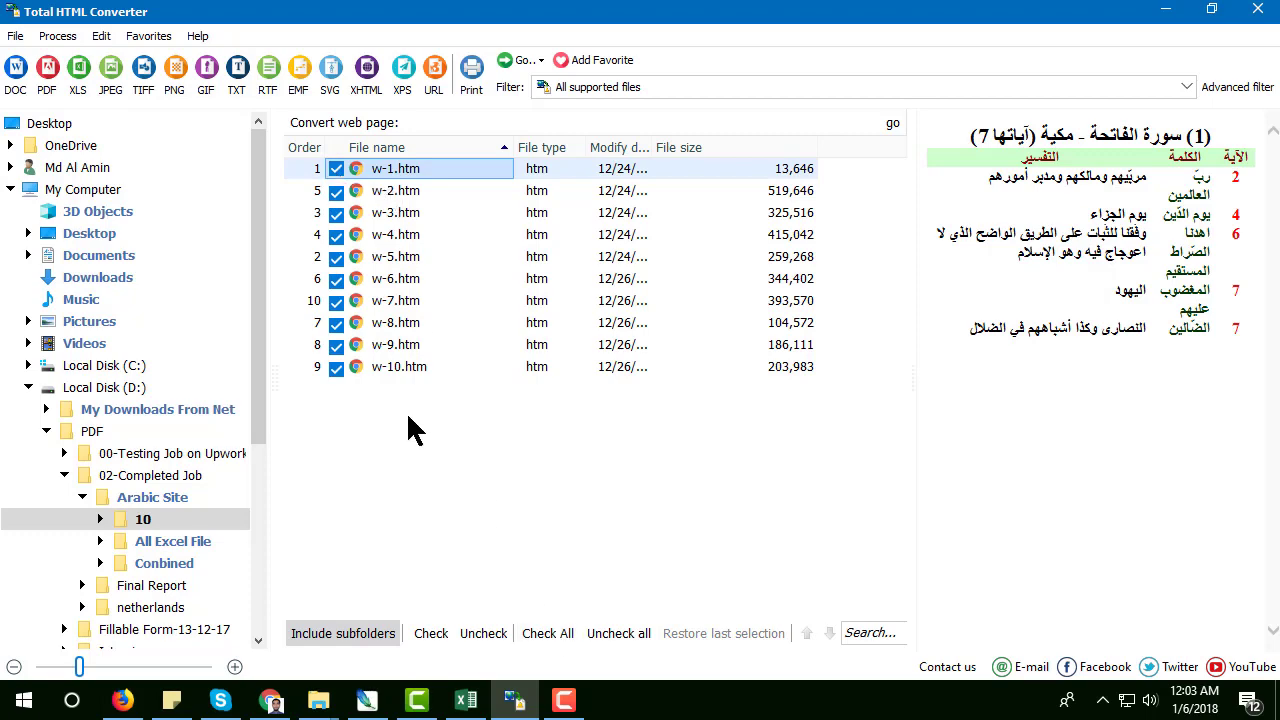
{"action": "left_click", "coordinate": [80, 69]}
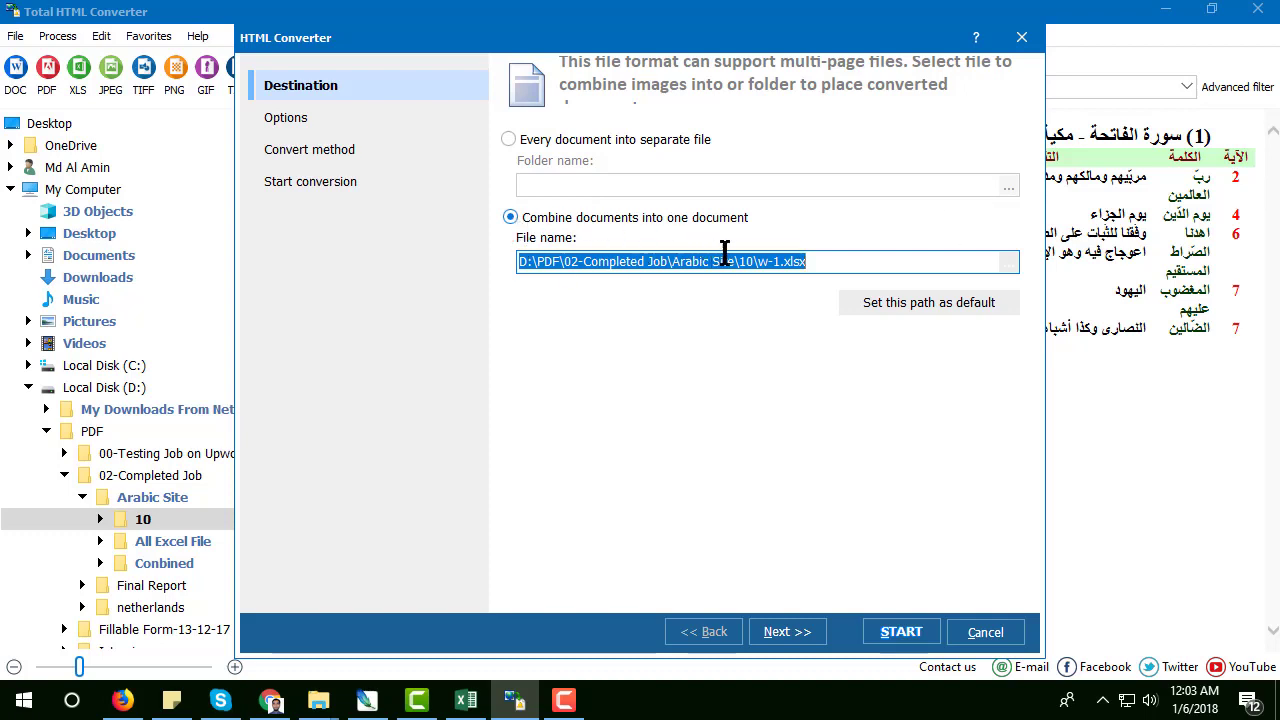
{"action": "left_click", "coordinate": [505, 221]}
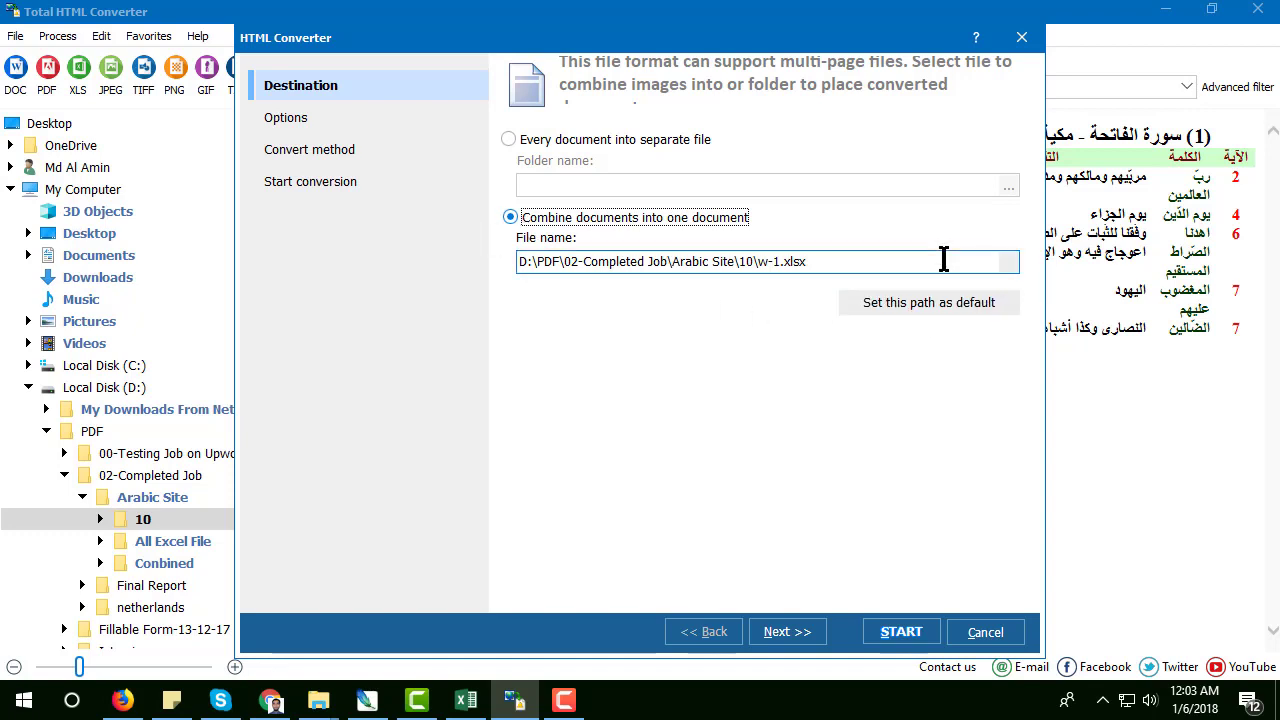
{"action": "left_click", "coordinate": [1008, 262]}
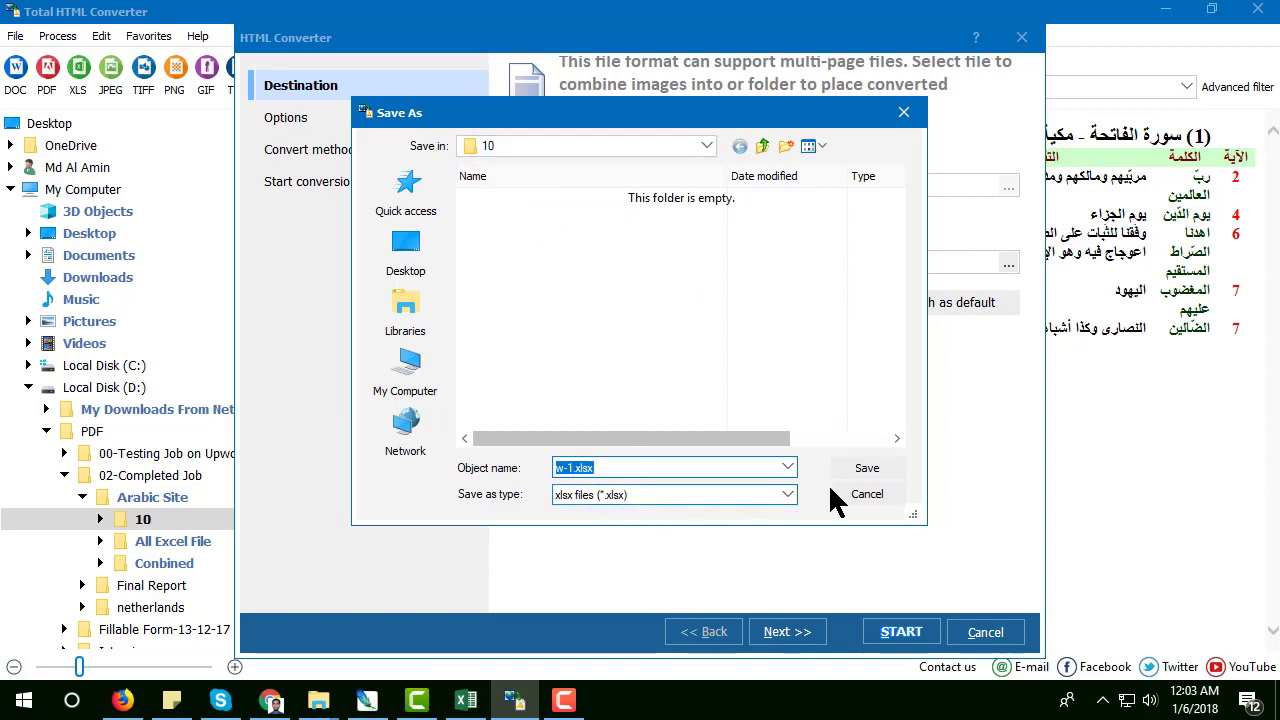
{"action": "left_click", "coordinate": [868, 470]}
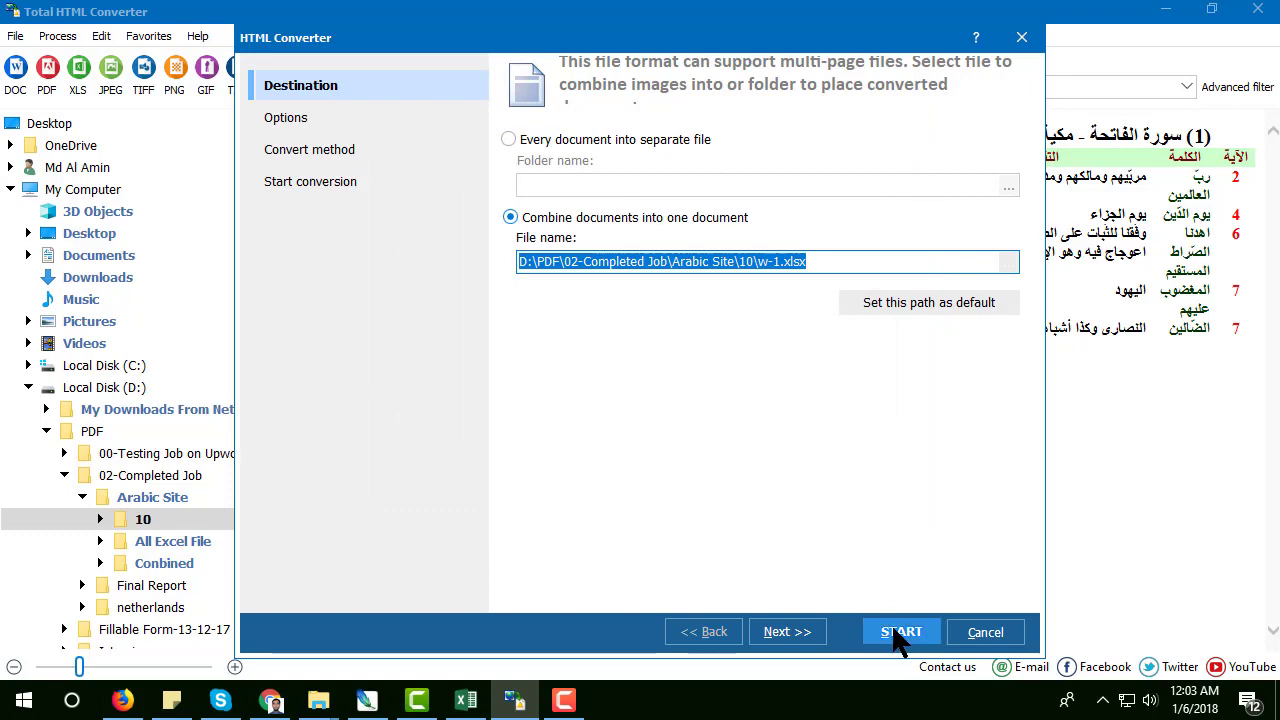
{"action": "left_click", "coordinate": [914, 638]}
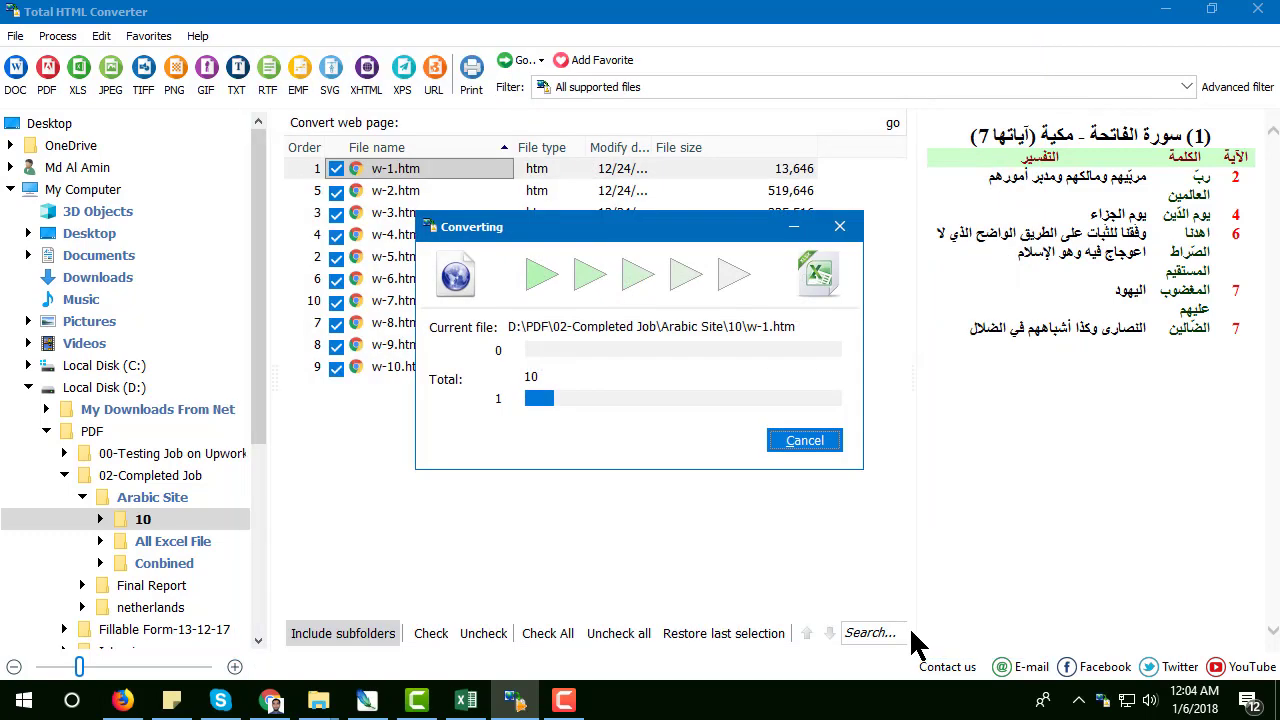
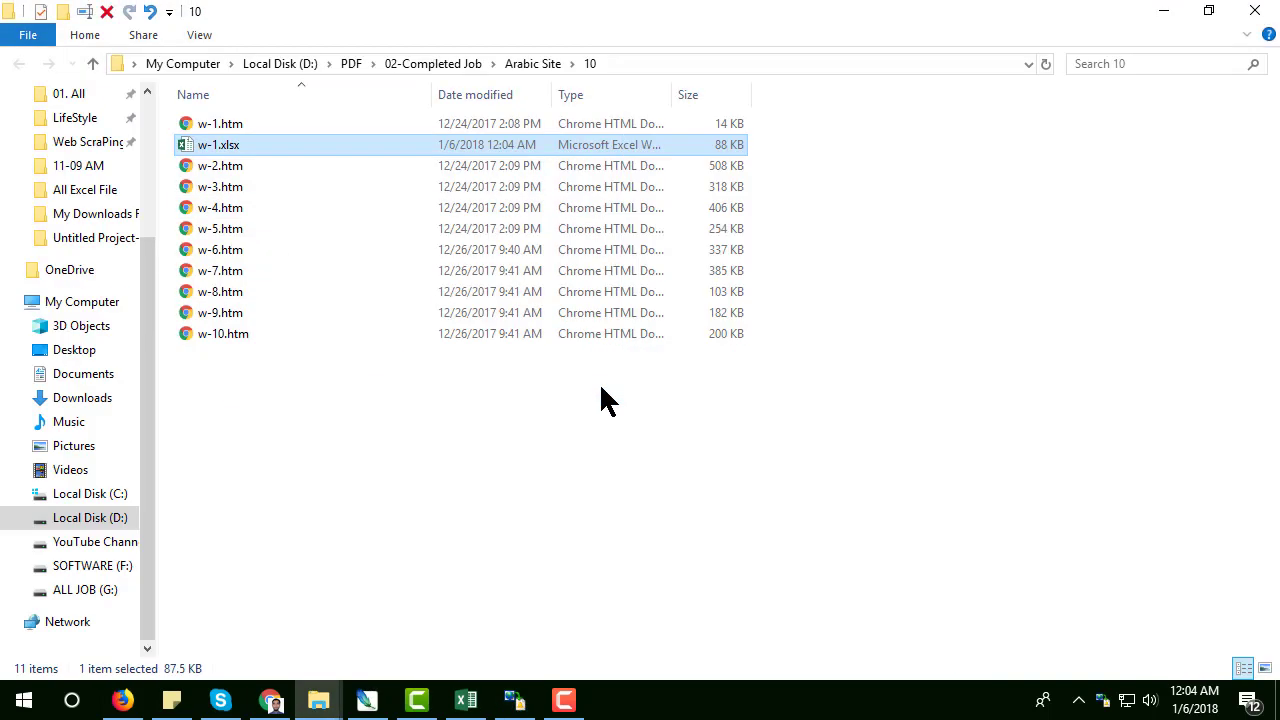
Step: Refresh folder 10 and show its files as large icons to check for the converted workbook
{"action": "left_click", "coordinate": [734, 464]}
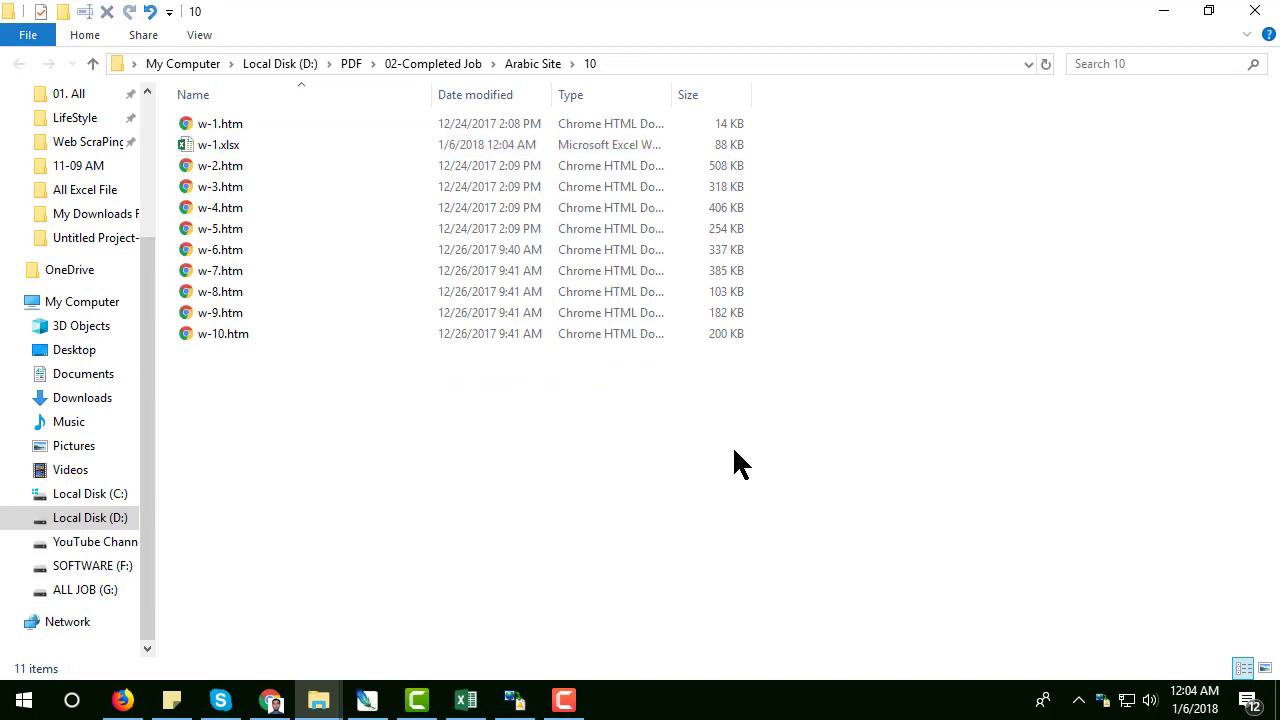
{"action": "right_click", "coordinate": [734, 464]}
{"action": "left_click", "coordinate": [822, 244]}
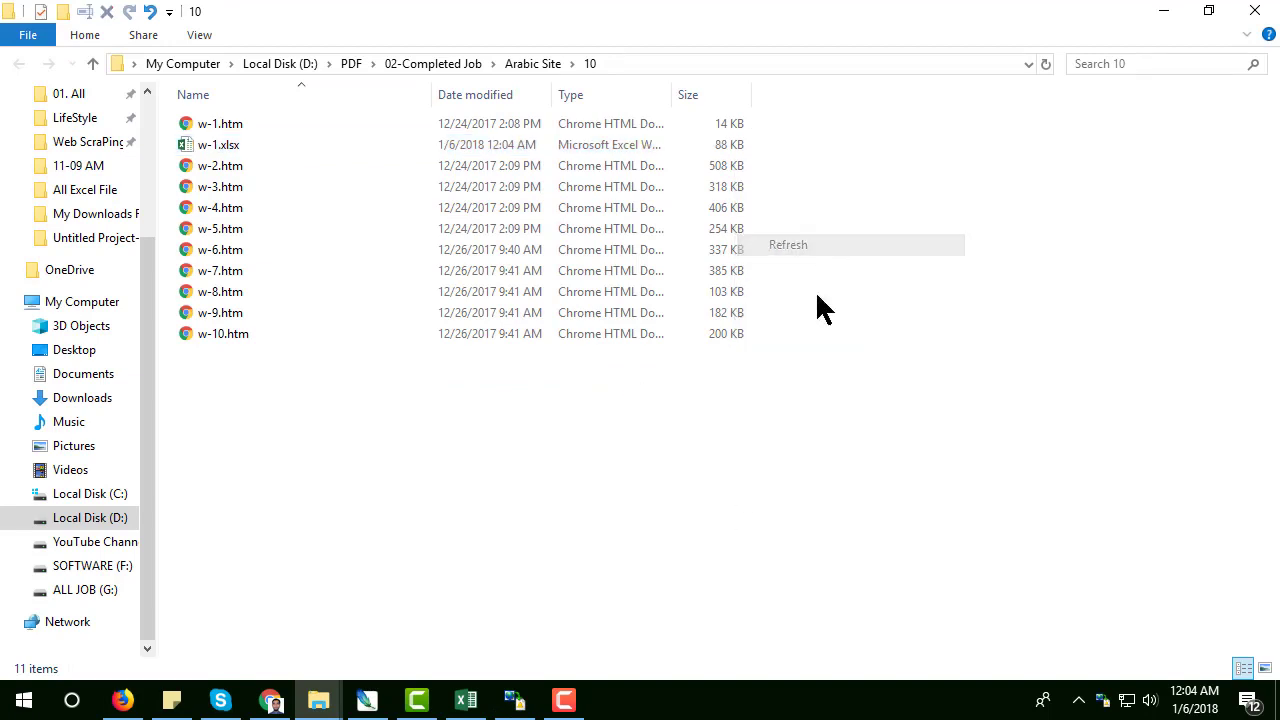
{"action": "right_click", "coordinate": [786, 465]}
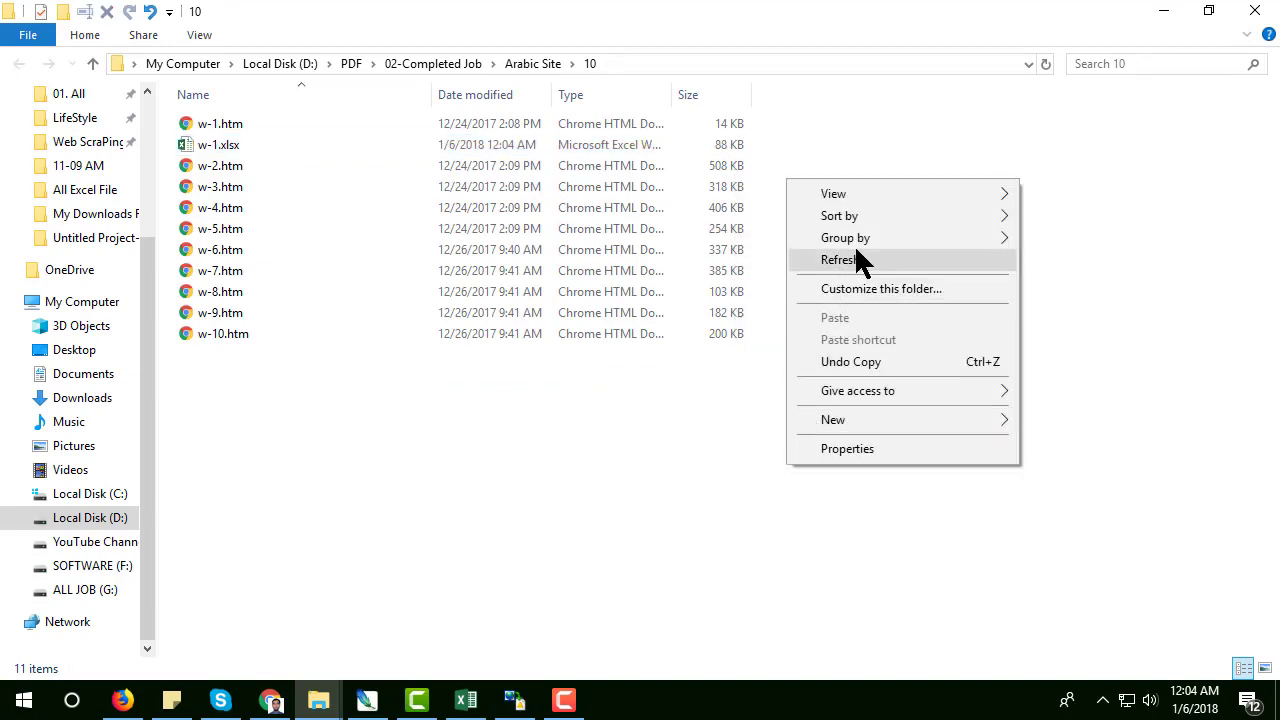
{"action": "left_click", "coordinate": [857, 260]}
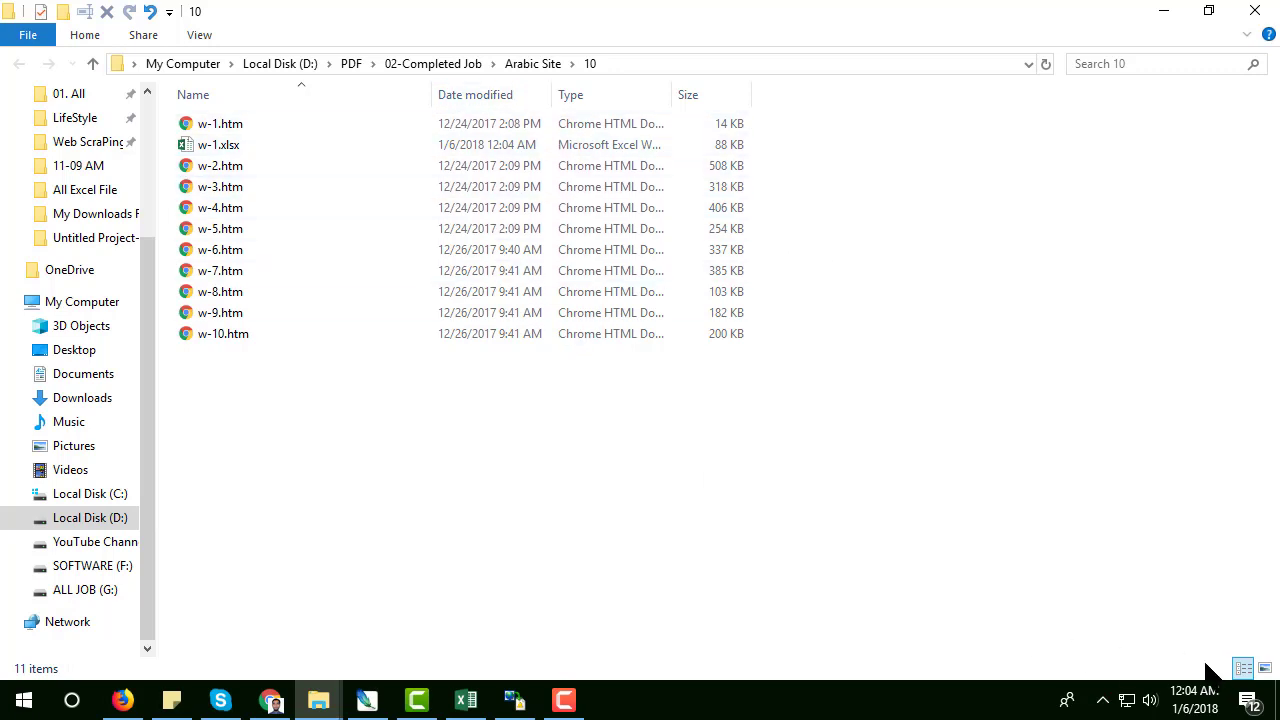
{"action": "left_click", "coordinate": [1265, 668]}
{"action": "right_click", "coordinate": [829, 479]}
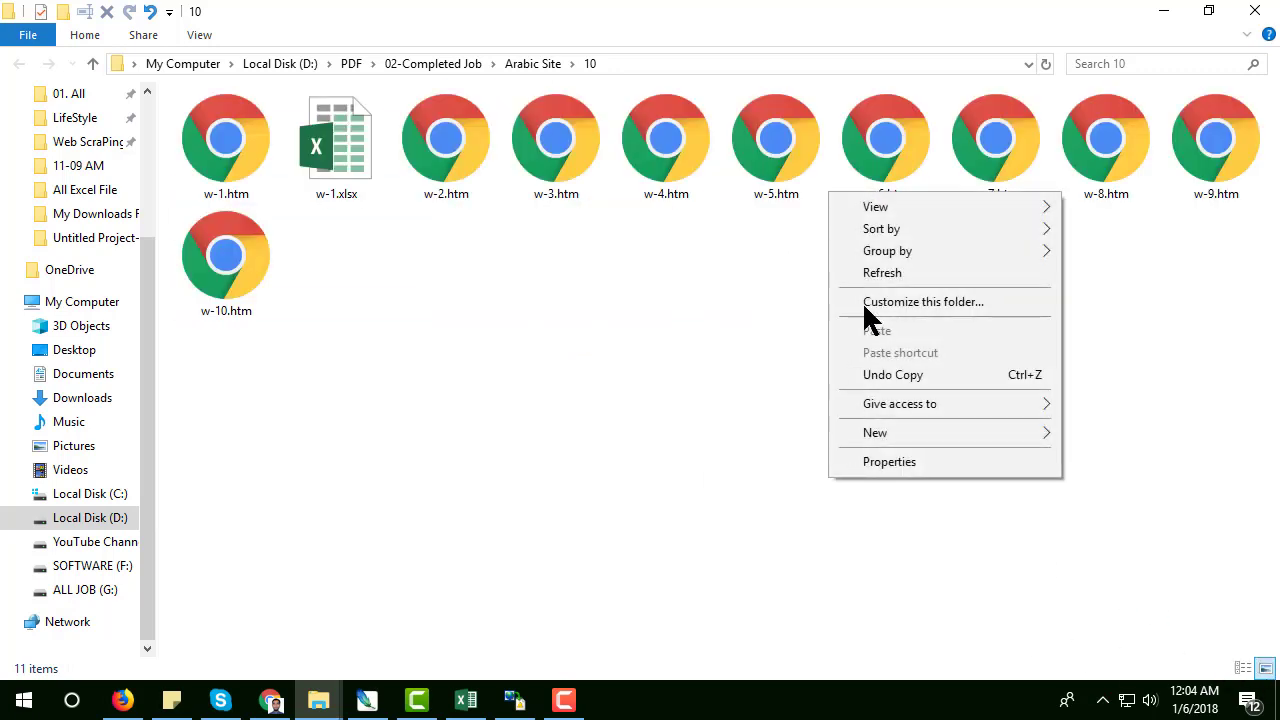
{"action": "left_click", "coordinate": [891, 272]}
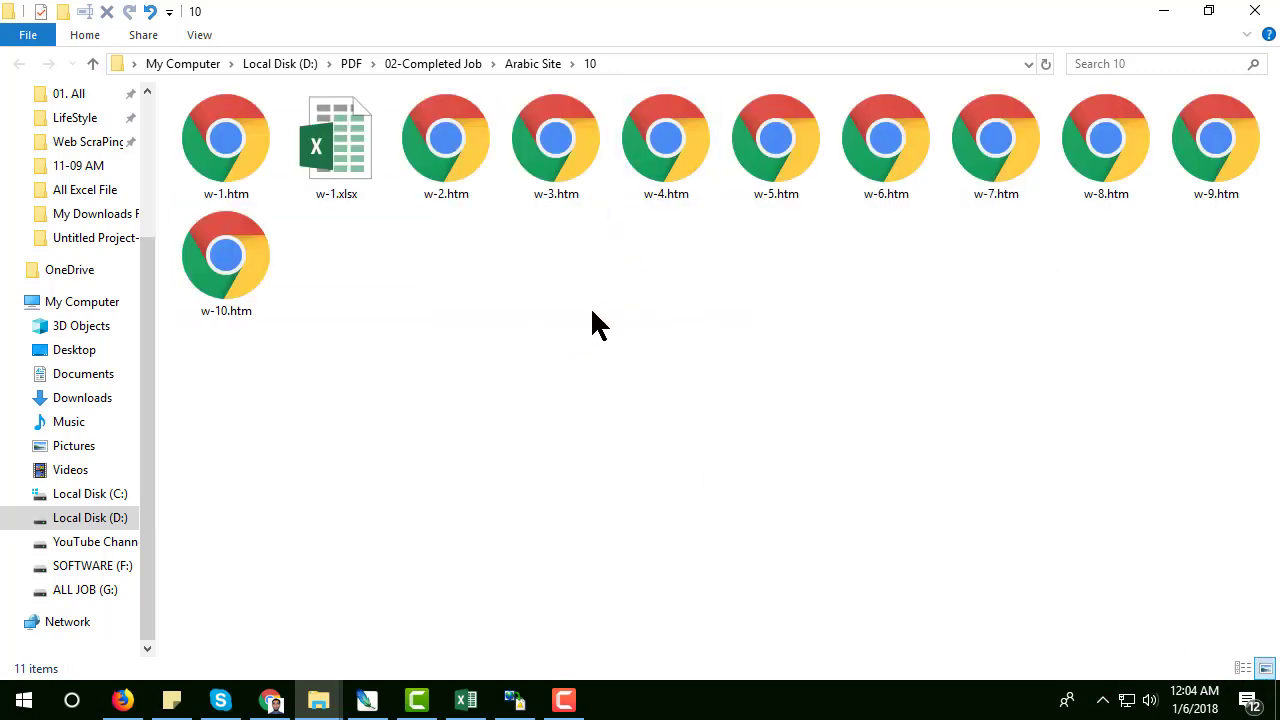
Step: Open w-1.xlsx in Excel, maximize it, and look through the converted tables on Sheet2, Sheet3 and Sheet5
{"action": "double_click", "coordinate": [355, 168]}
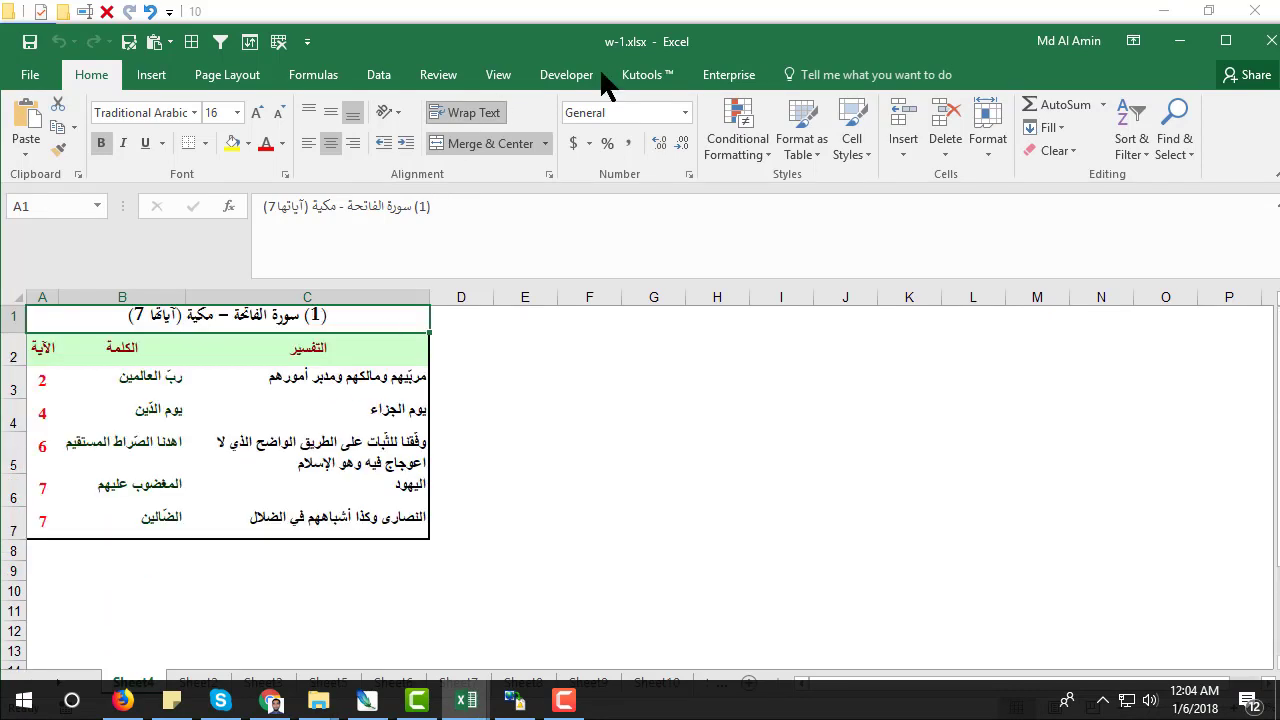
{"action": "left_click", "coordinate": [1226, 45]}
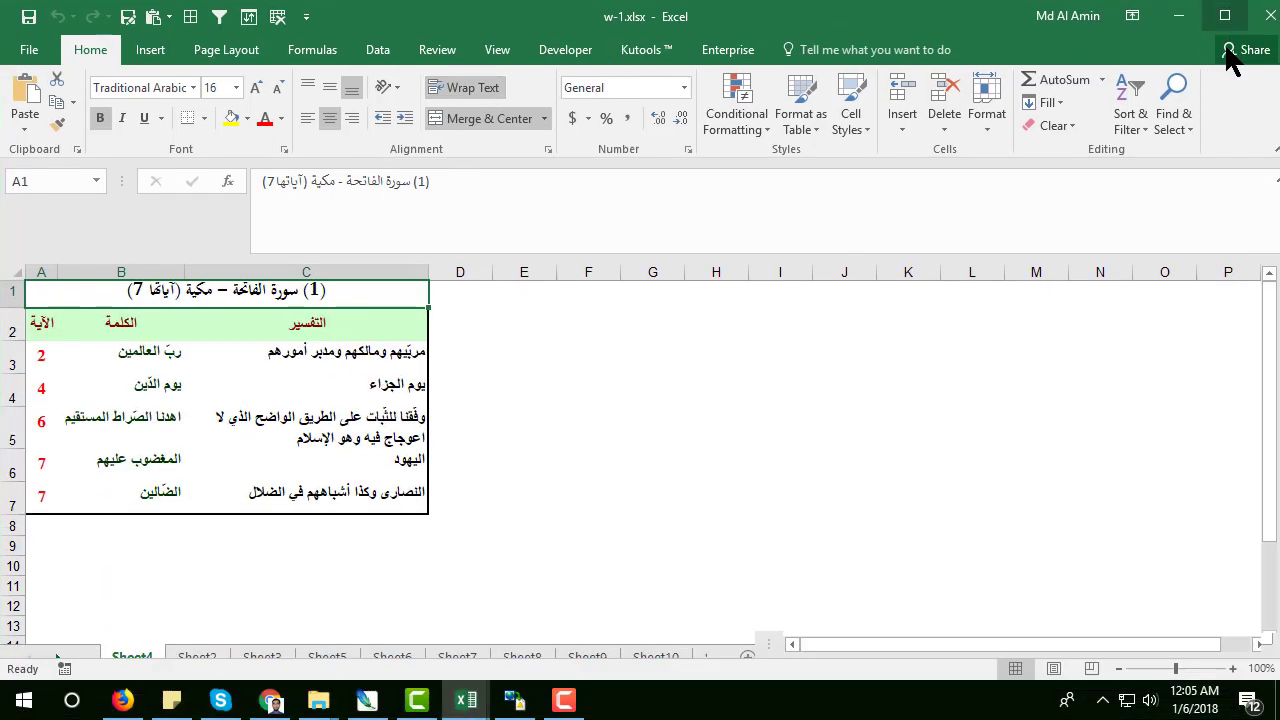
{"action": "left_click", "coordinate": [263, 352]}
{"action": "left_click", "coordinate": [198, 645]}
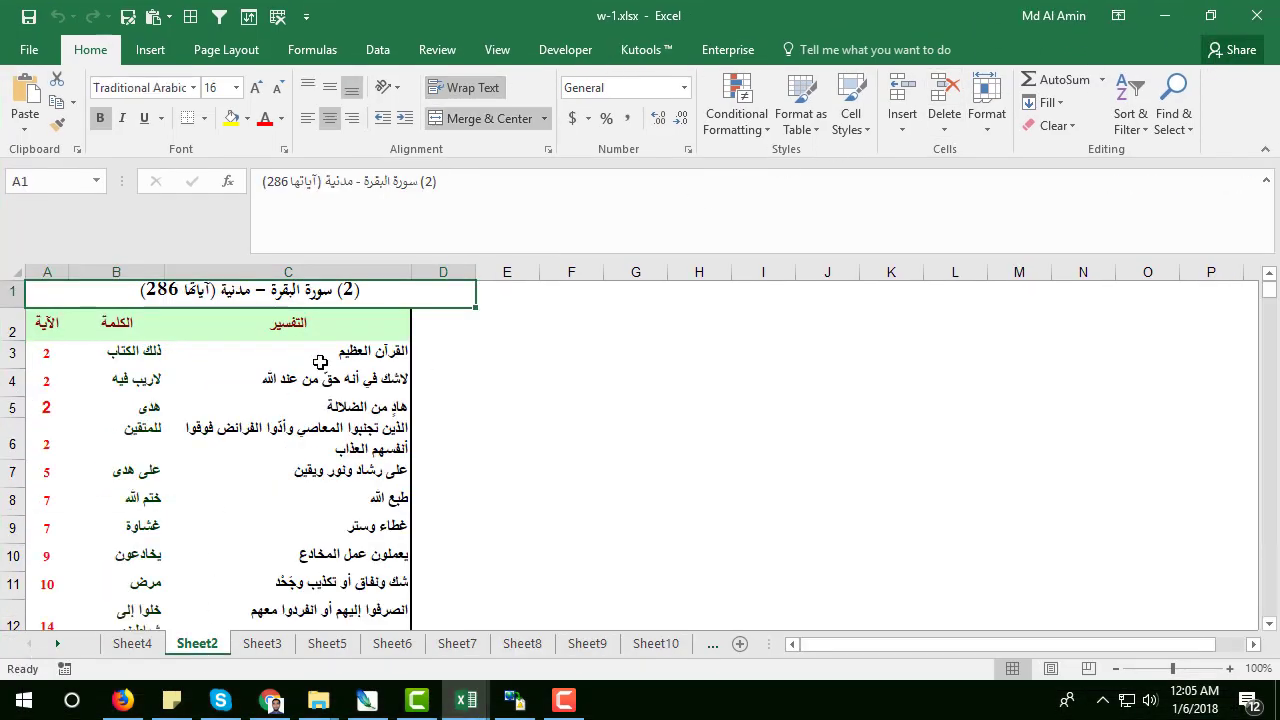
{"action": "scroll", "coordinate": [266, 628], "scroll_direction": "down", "scroll_amount": 2}
{"action": "left_click", "coordinate": [263, 643]}
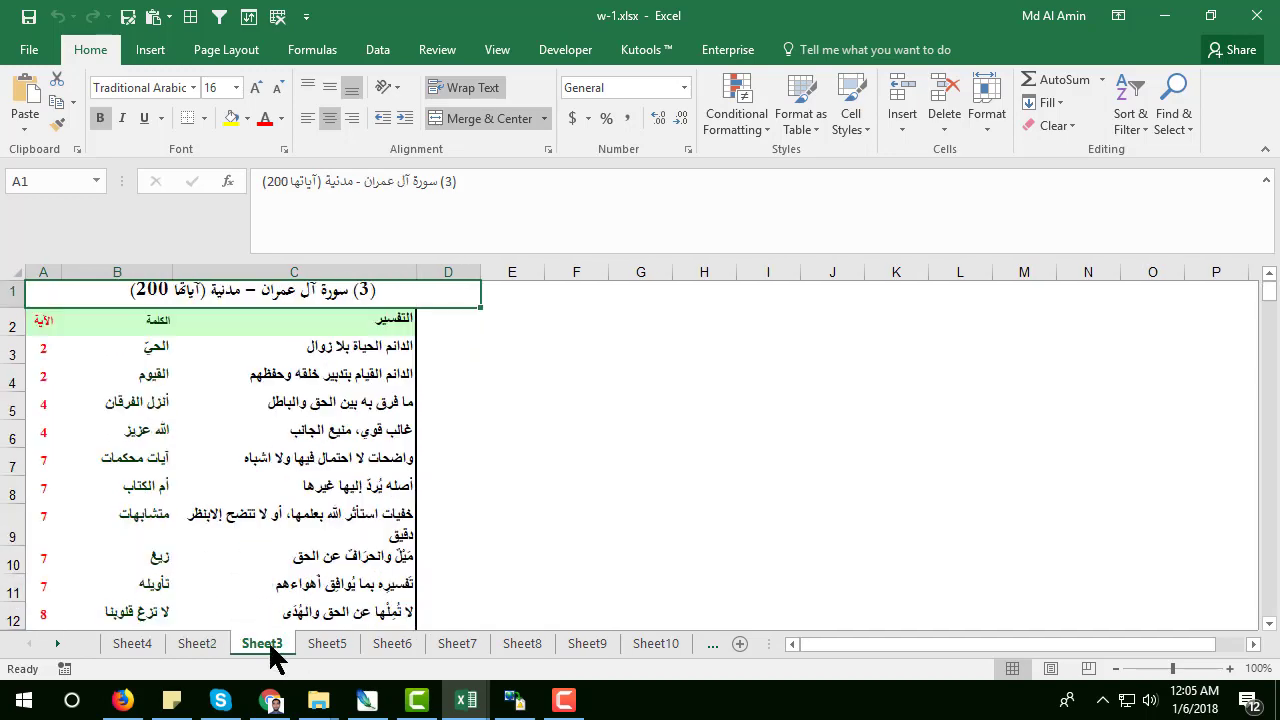
{"action": "left_click", "coordinate": [338, 634]}
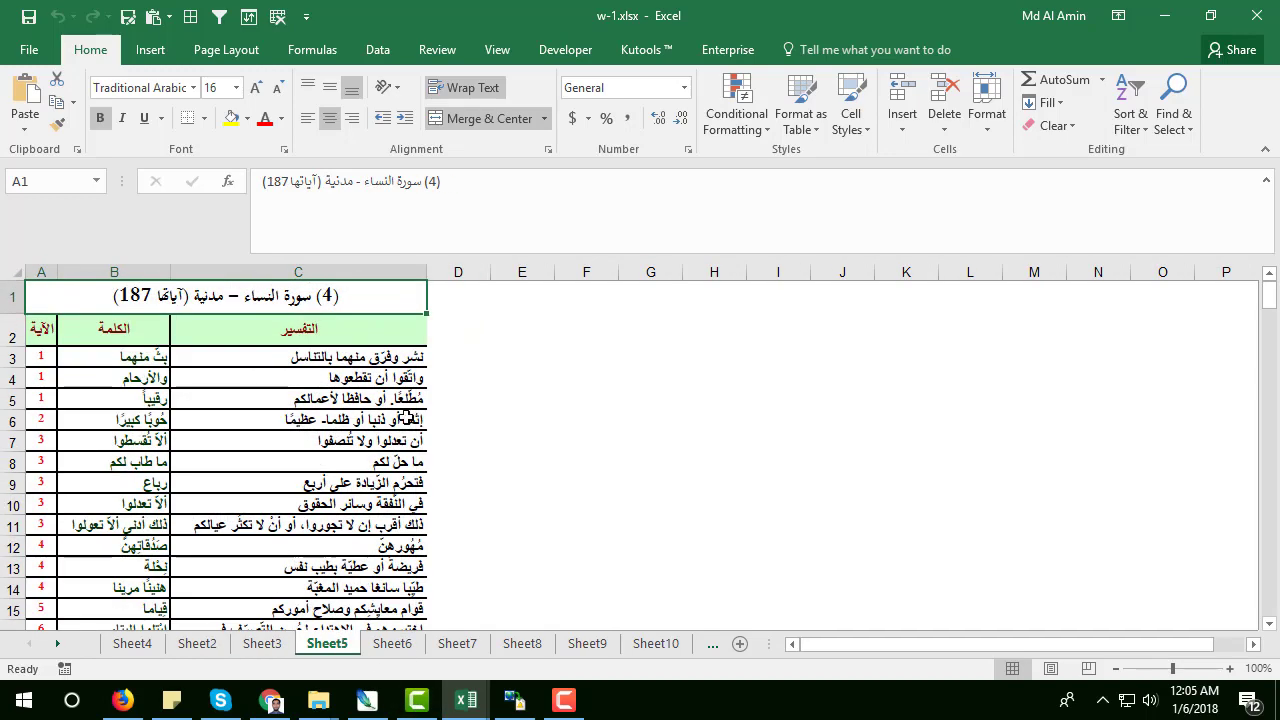
Step: Go back to Sheet4 and switch to the e-quran.com/page-w1.html page in Chrome to compare its word table with the sheet
{"action": "left_click", "coordinate": [136, 645]}
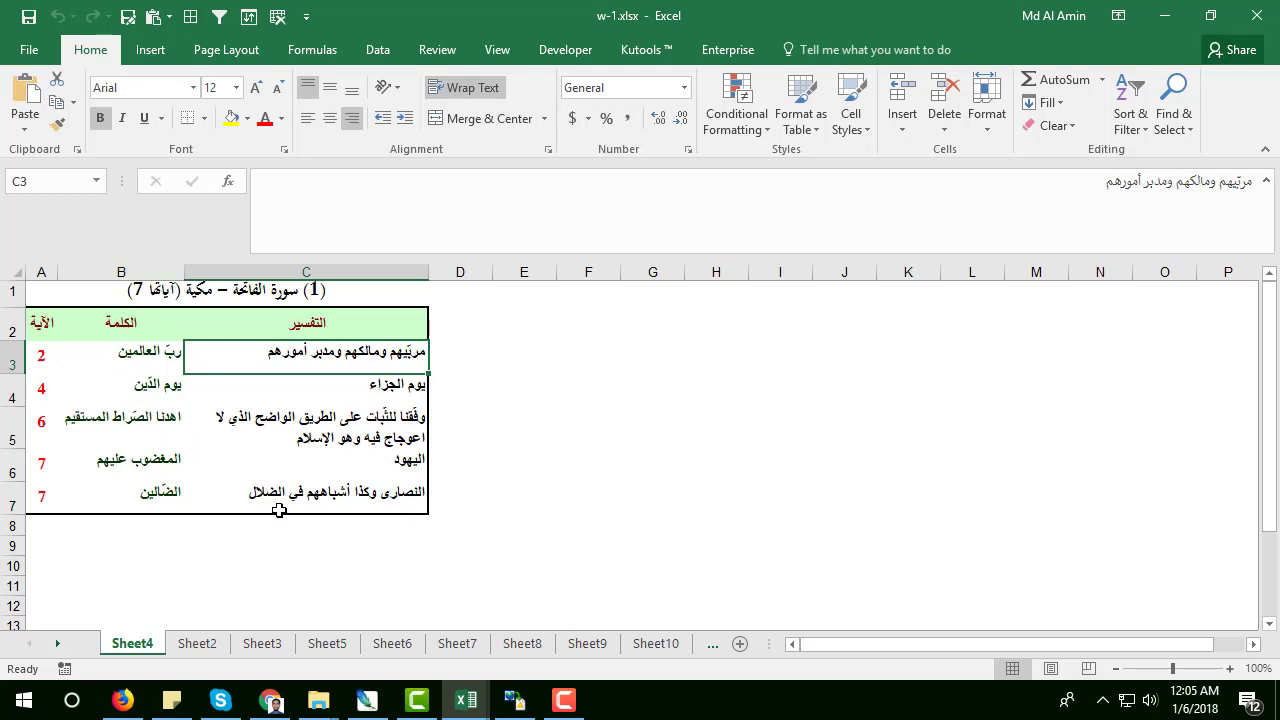
{"action": "left_click", "coordinate": [270, 700]}
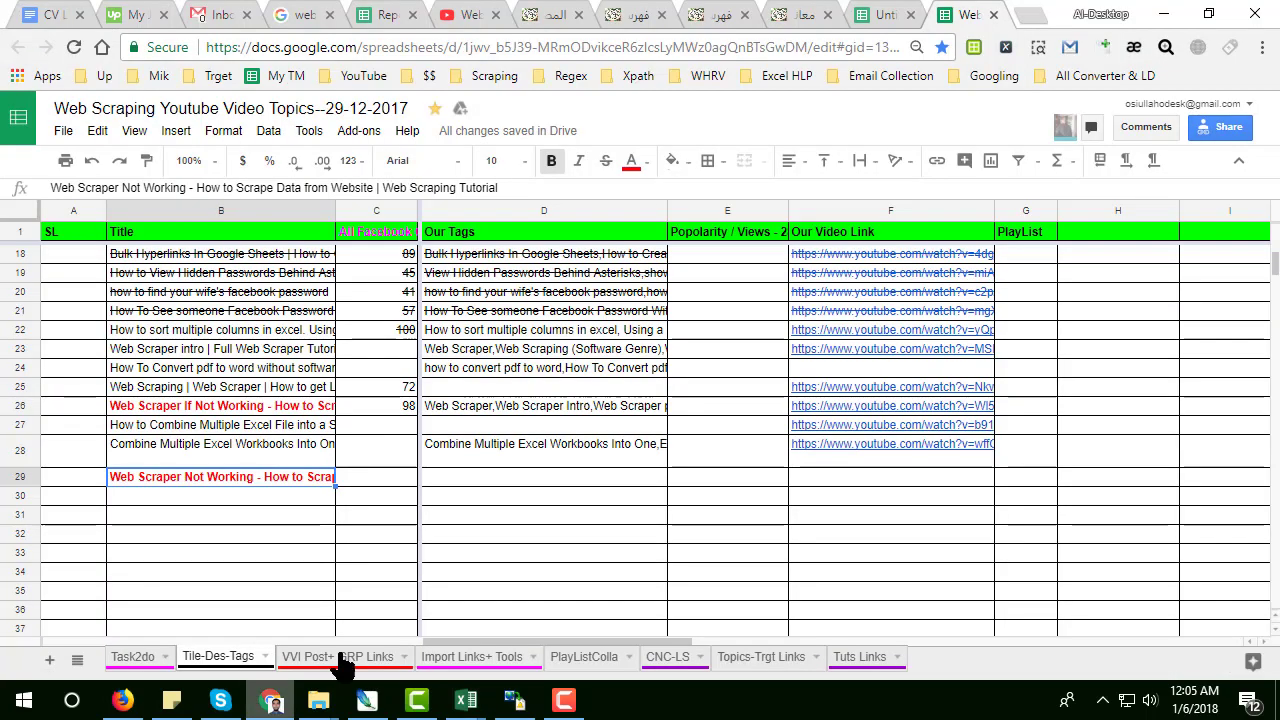
{"action": "left_click", "coordinate": [796, 14]}
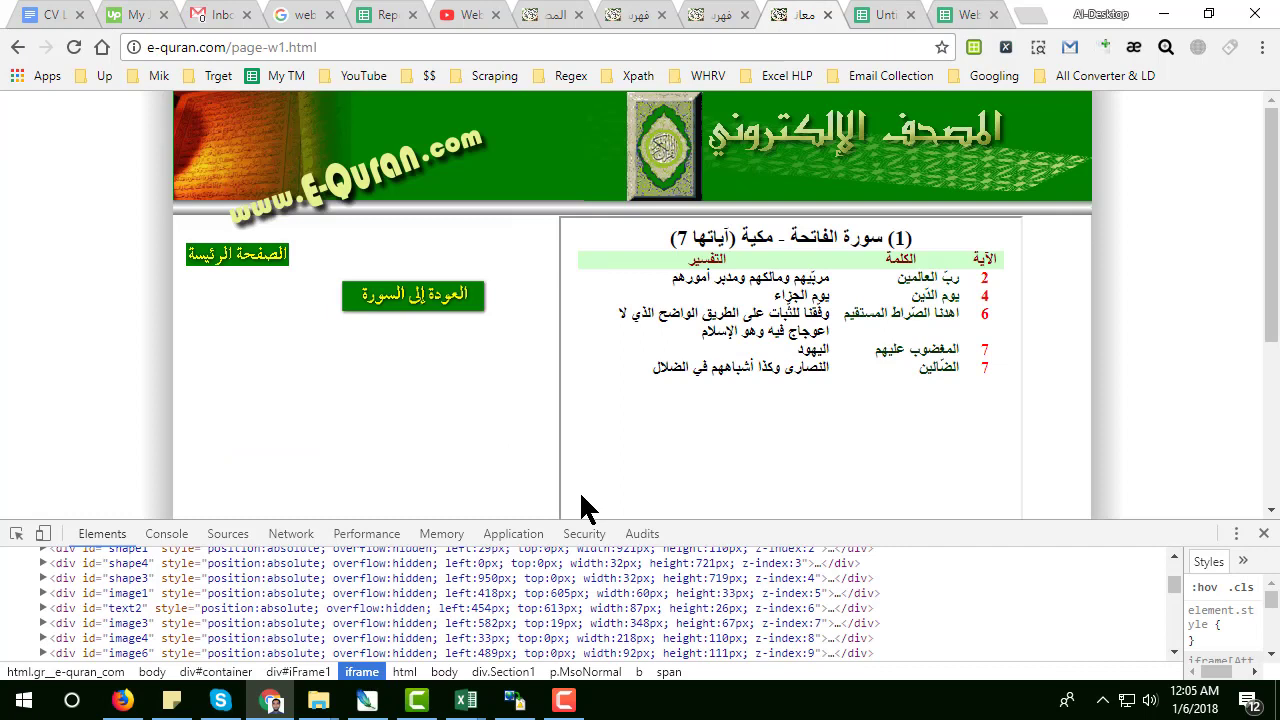